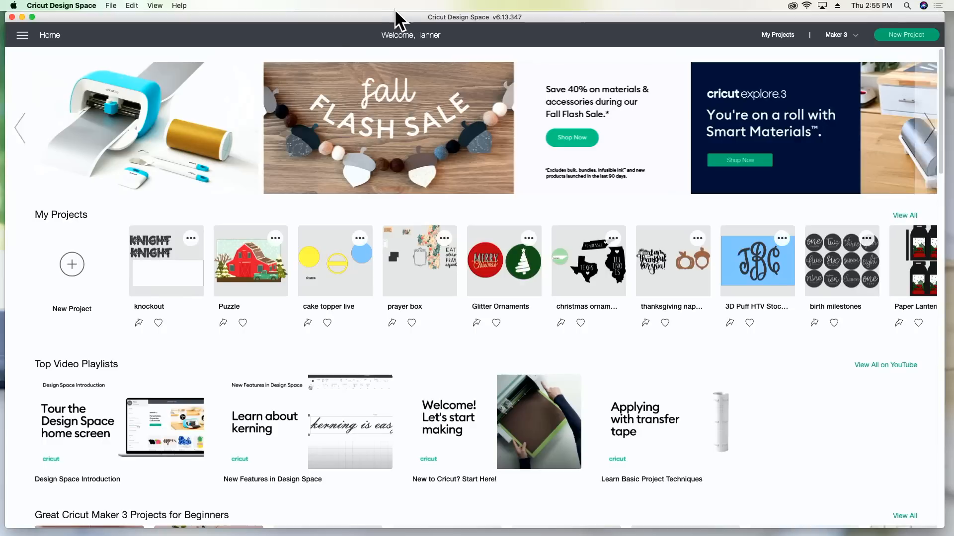
Look through the home page from the welcome header and My Projects row down to the ready-to-make projects
left_click_drag(374, 35, 448, 35)
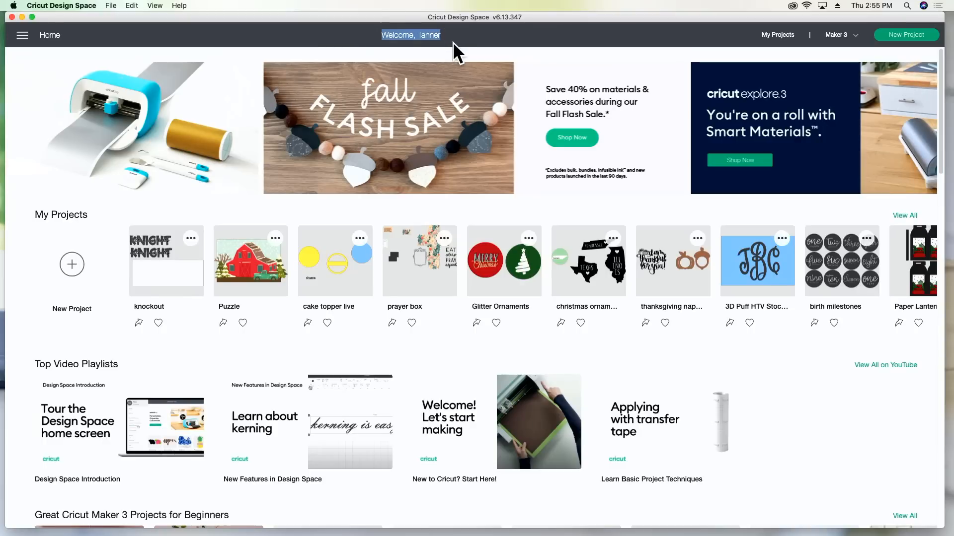
left_click(447, 43)
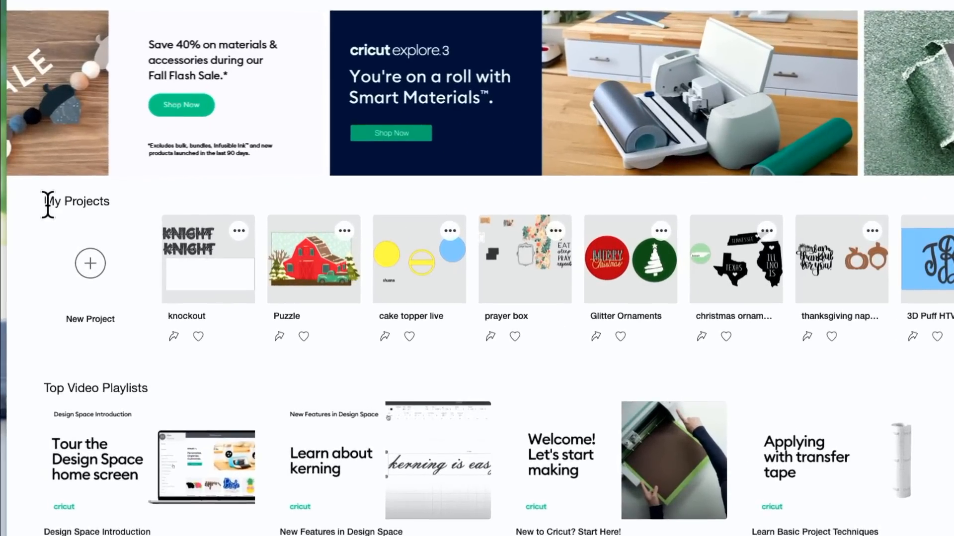
left_click_drag(47, 204, 119, 212)
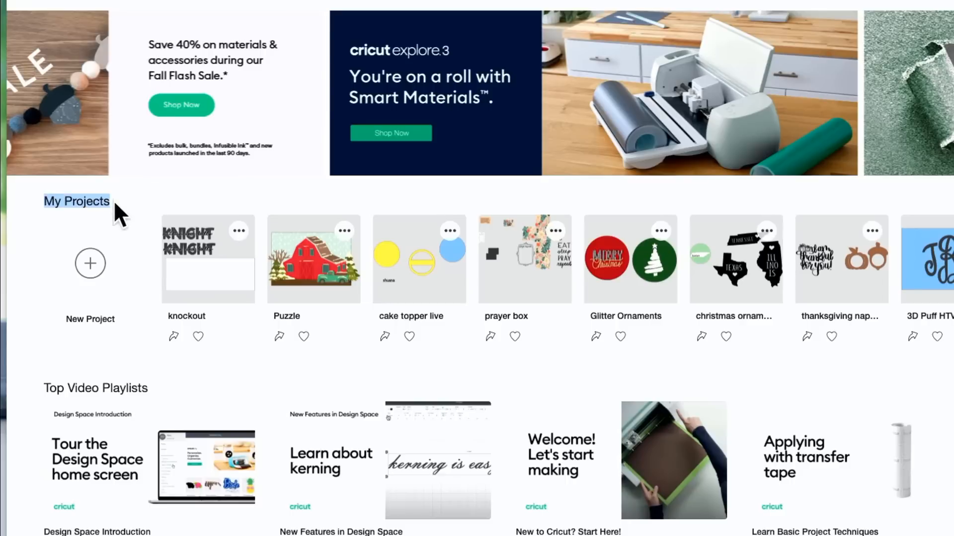
left_click(30, 312)
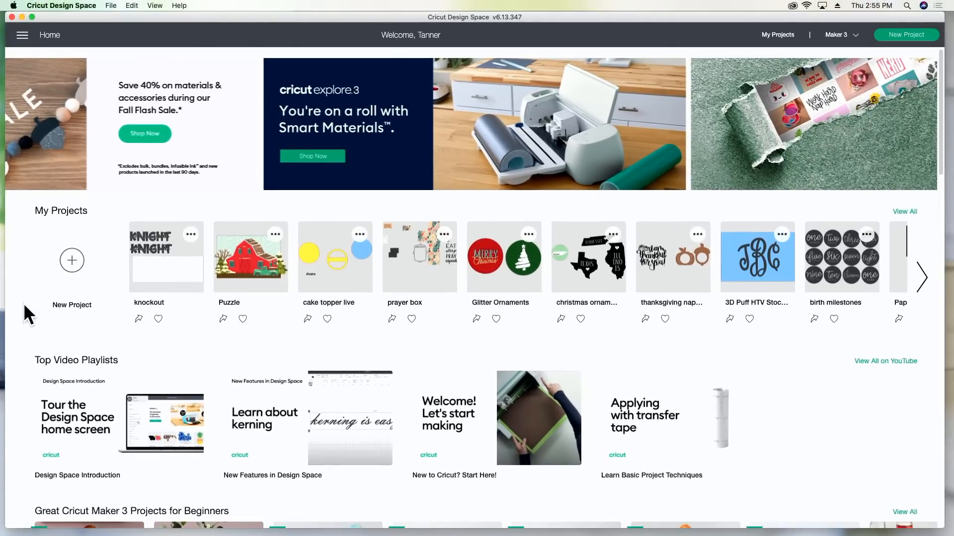
scroll(24, 304, "down", 2)
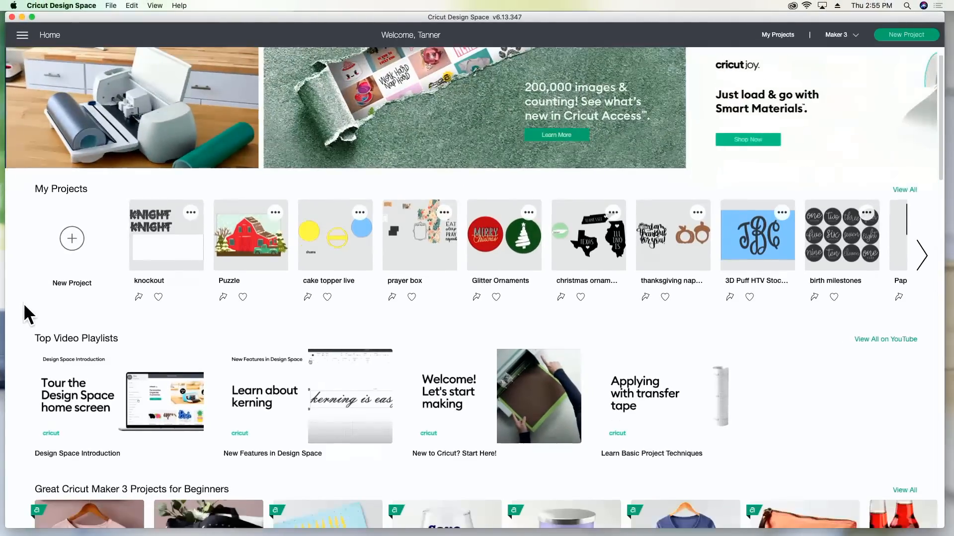
scroll(24, 306, "down", 10)
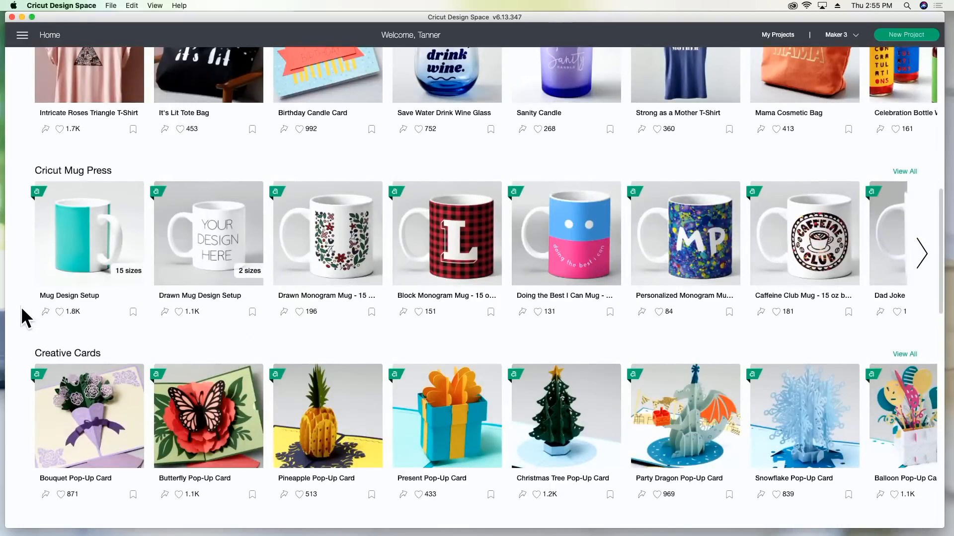
scroll(18, 309, "down", 5)
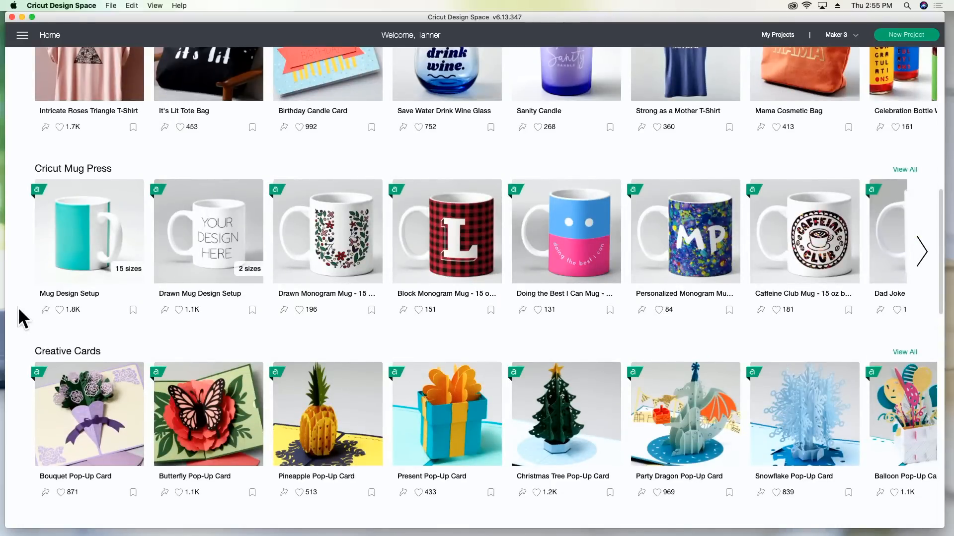
scroll(18, 307, "down", 20)
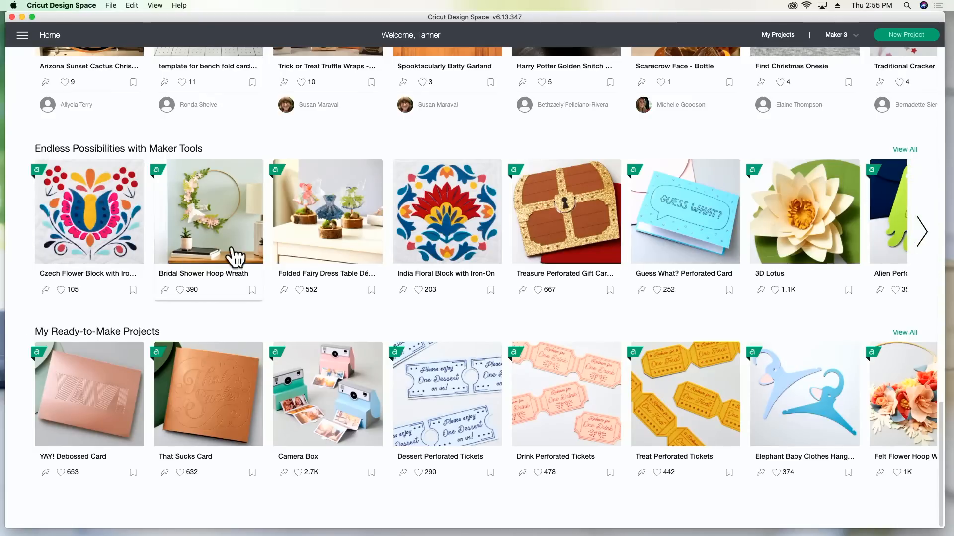
View the Guess What? Perforated Card project's details and instructions, and close them
left_click(676, 222)
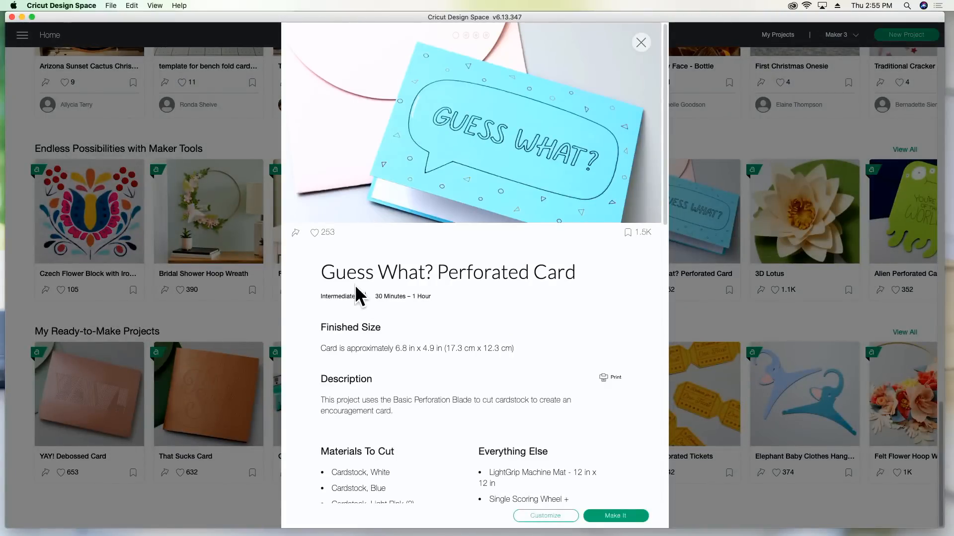
scroll(384, 305, "down", 2)
scroll(383, 306, "down", 20)
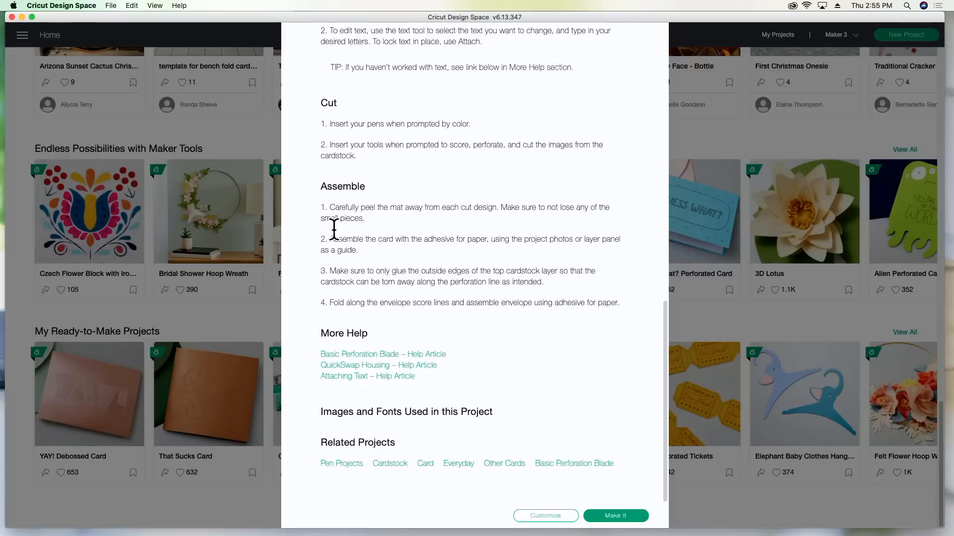
scroll(560, 223, "up", 20)
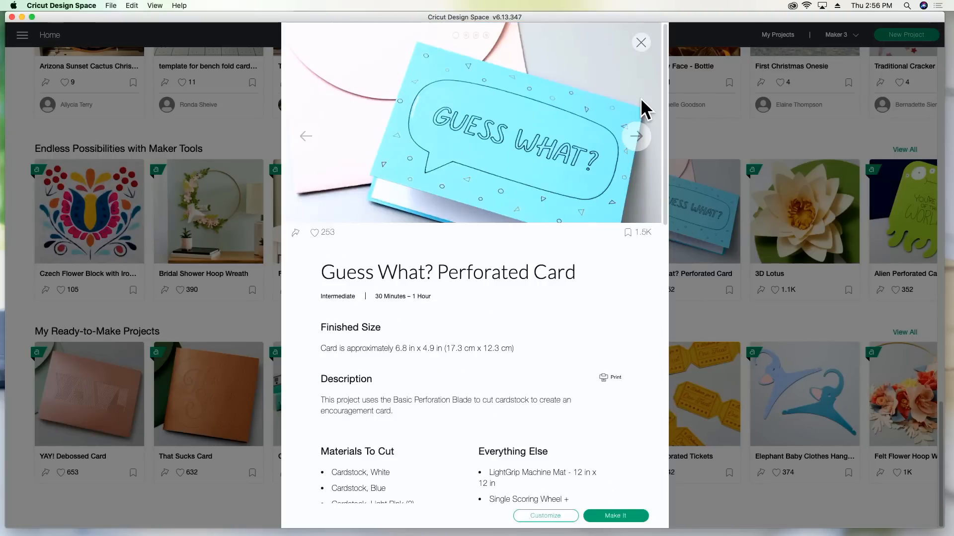
left_click(642, 44)
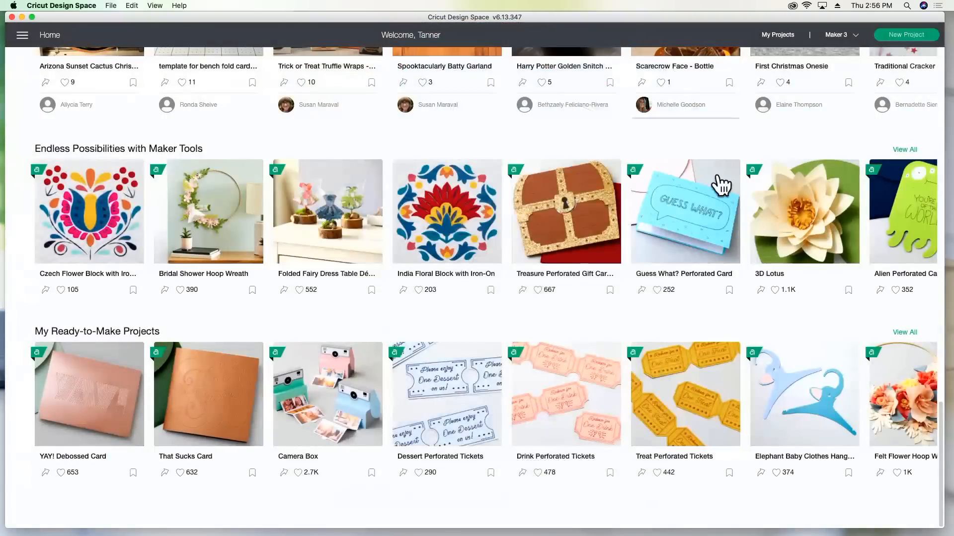
Review the 3D Lotus project's finished size, materials, and cutting and assembly instructions, and close its details
left_click(786, 201)
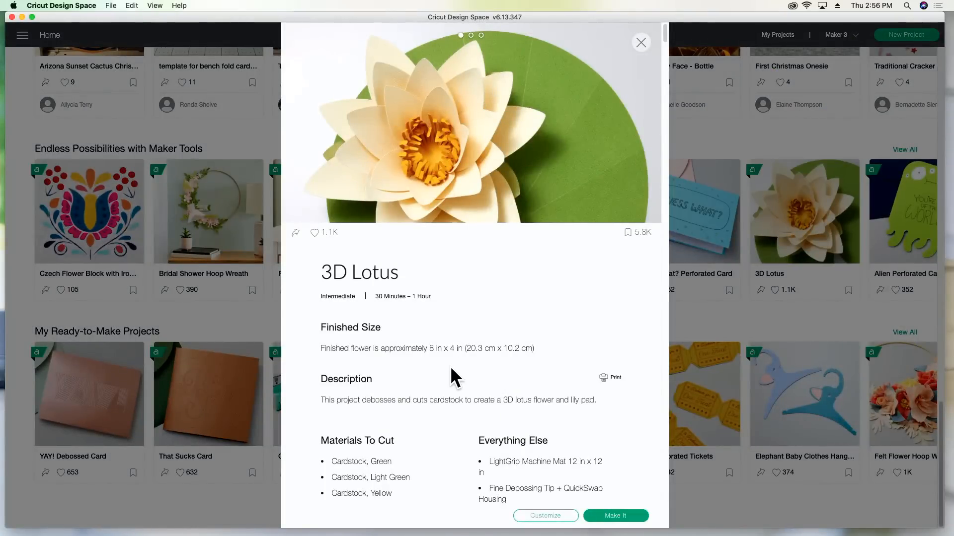
scroll(450, 366, "down", 10)
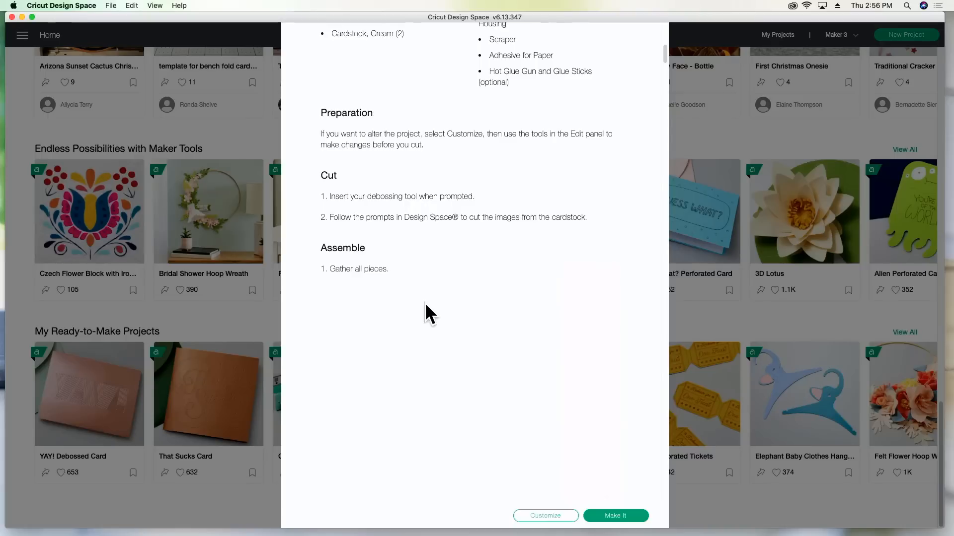
scroll(424, 303, "down", 1)
scroll(424, 303, "up", 10)
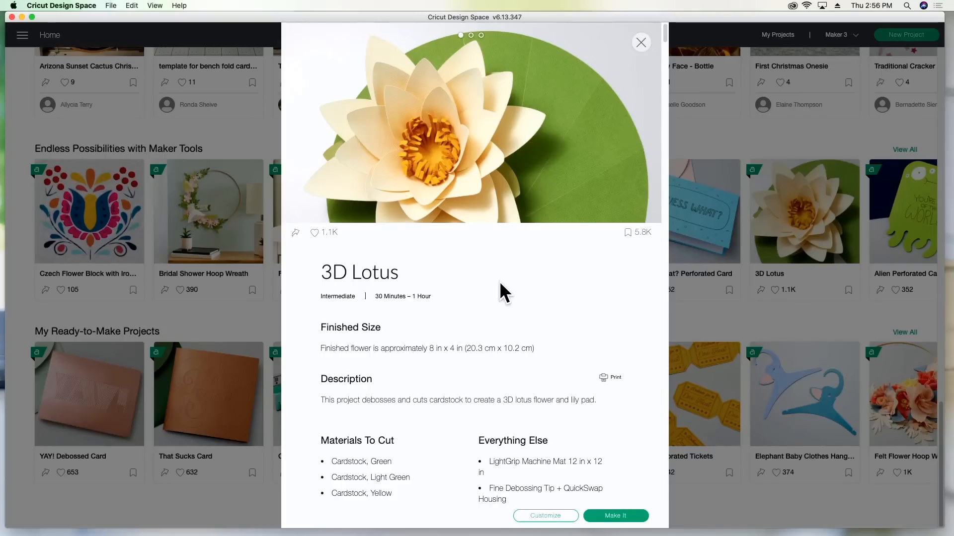
scroll(499, 281, "down", 10)
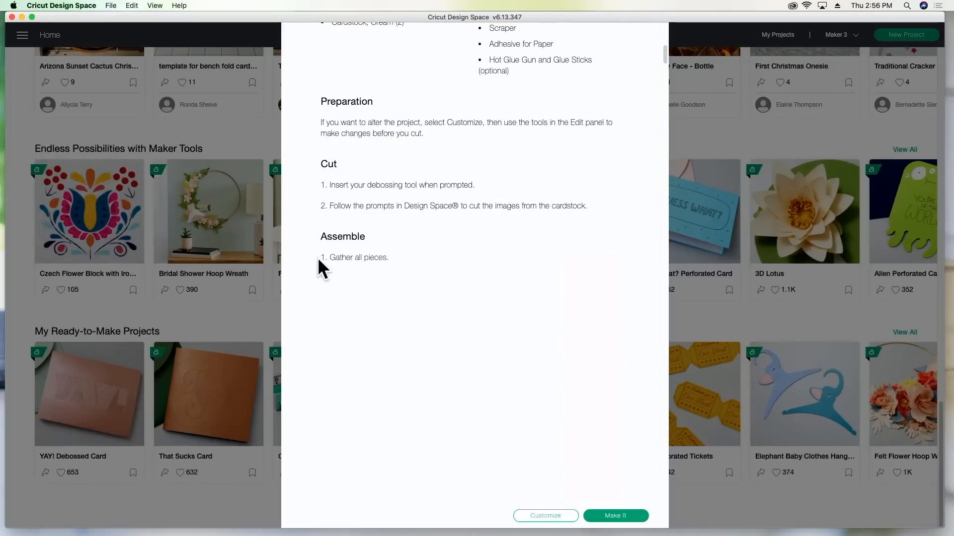
left_click_drag(319, 239, 388, 260)
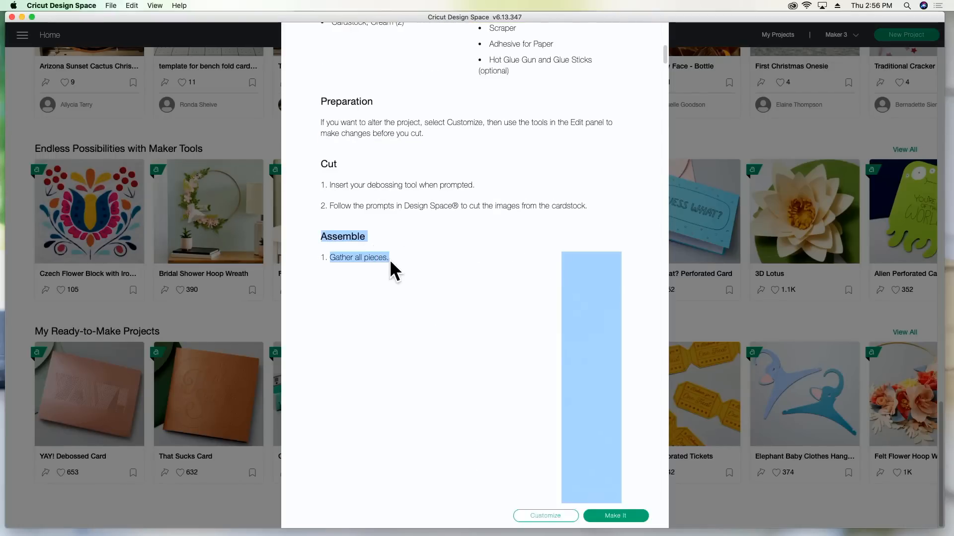
left_click(458, 267)
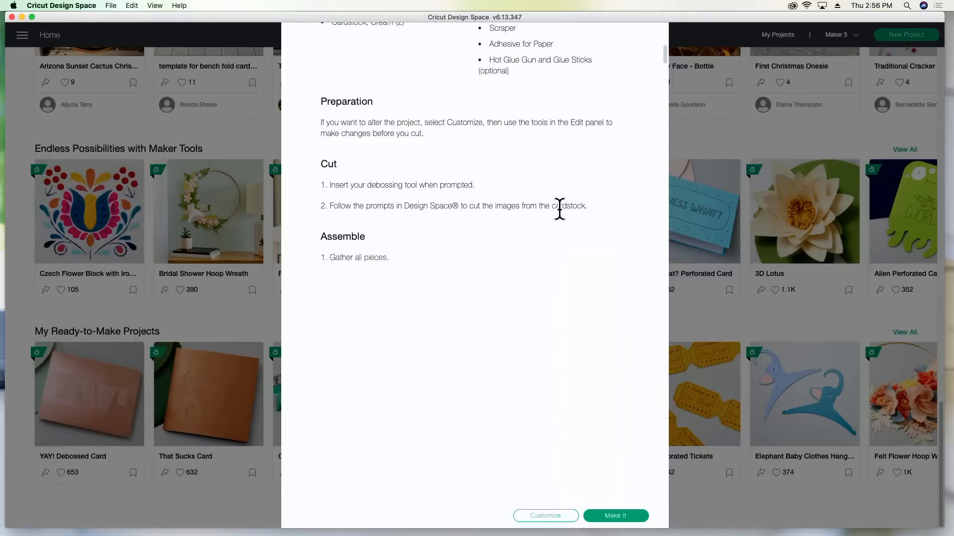
scroll(559, 208, "up", 10)
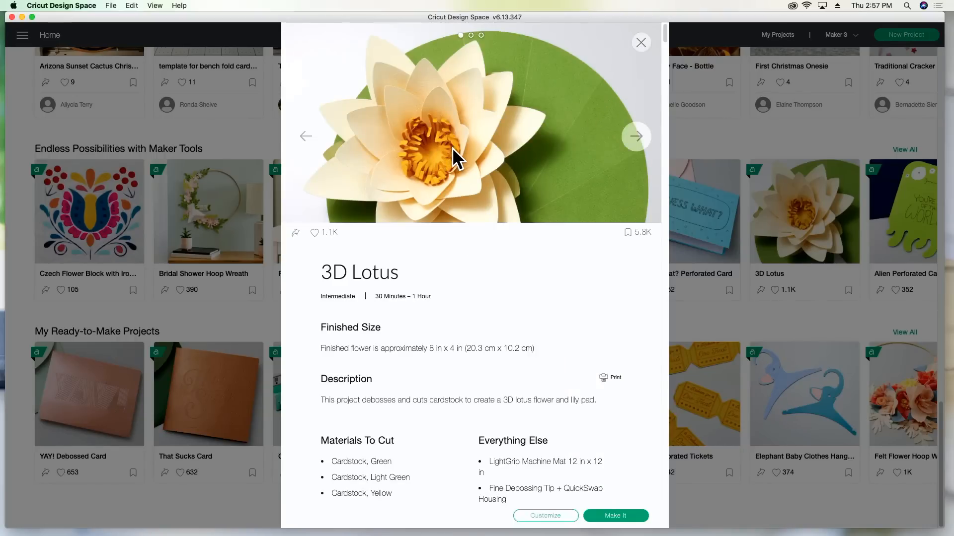
left_click(640, 43)
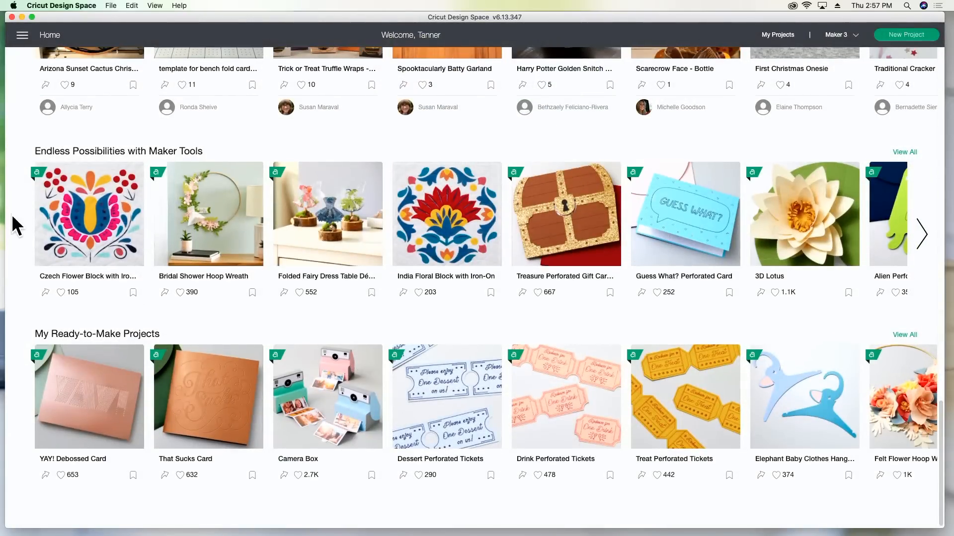
Go back to the My Projects row on the home page and view the full list of saved projects
scroll(11, 214, "up", 10)
scroll(12, 218, "up", 4)
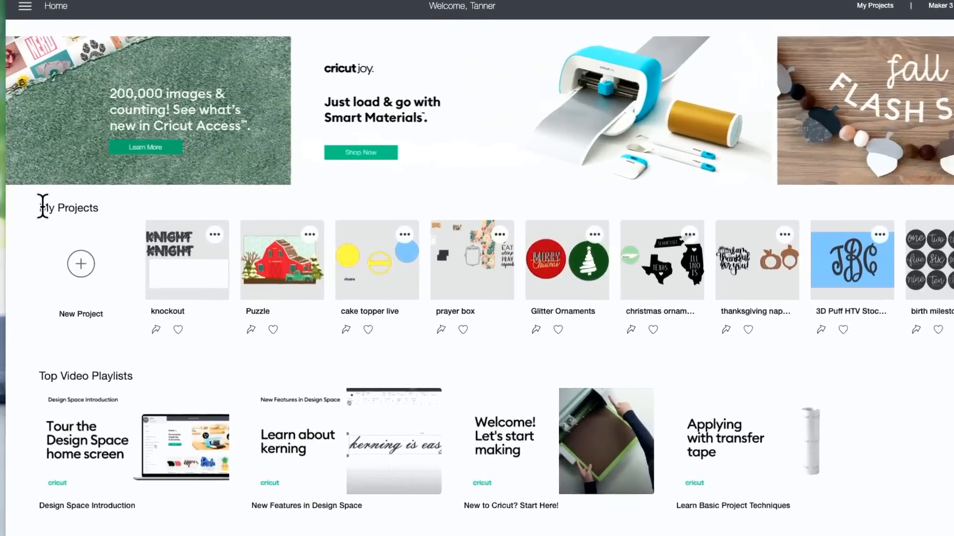
left_click_drag(35, 214, 94, 212)
left_click(117, 212)
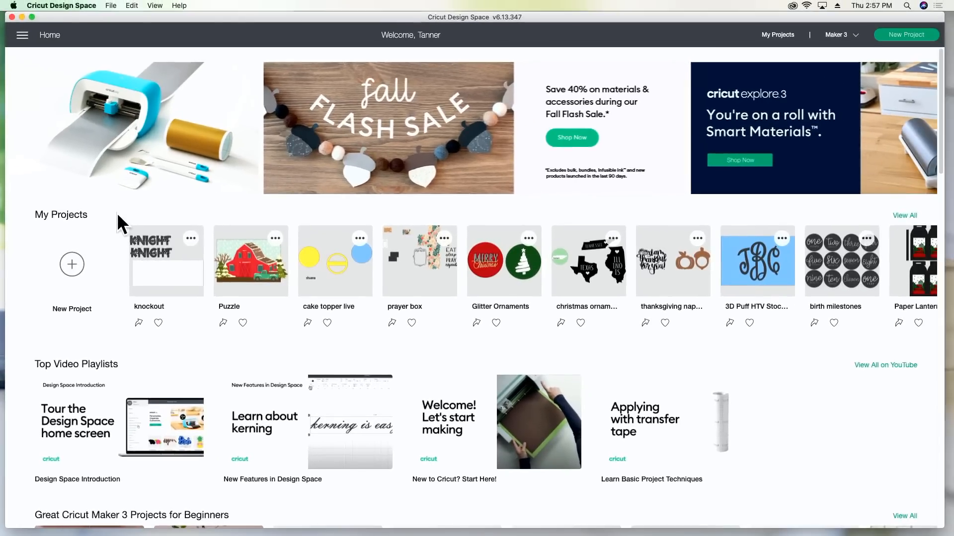
left_click(905, 215)
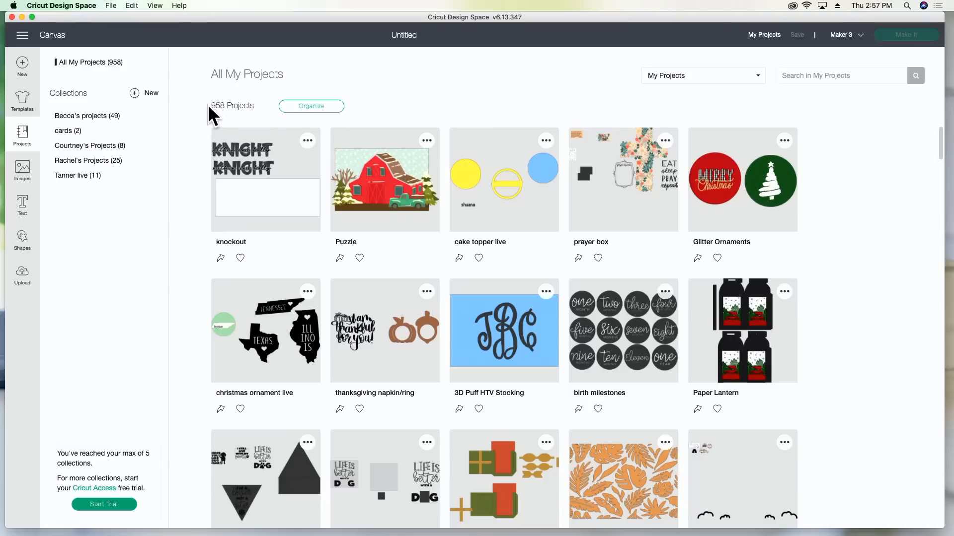
triple_click(256, 104)
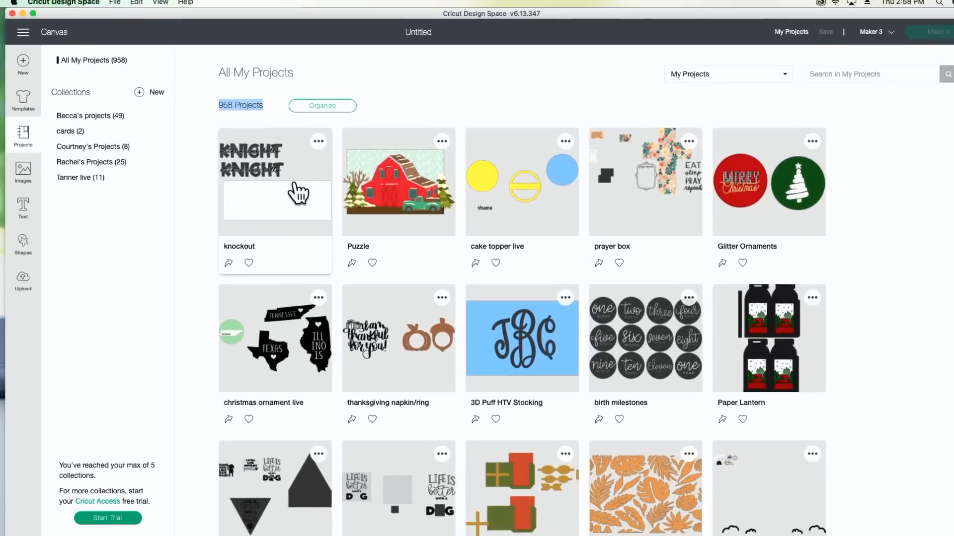
Browse the saved projects, view the details of "dog projects", and close them
scroll(363, 300, "down", 1)
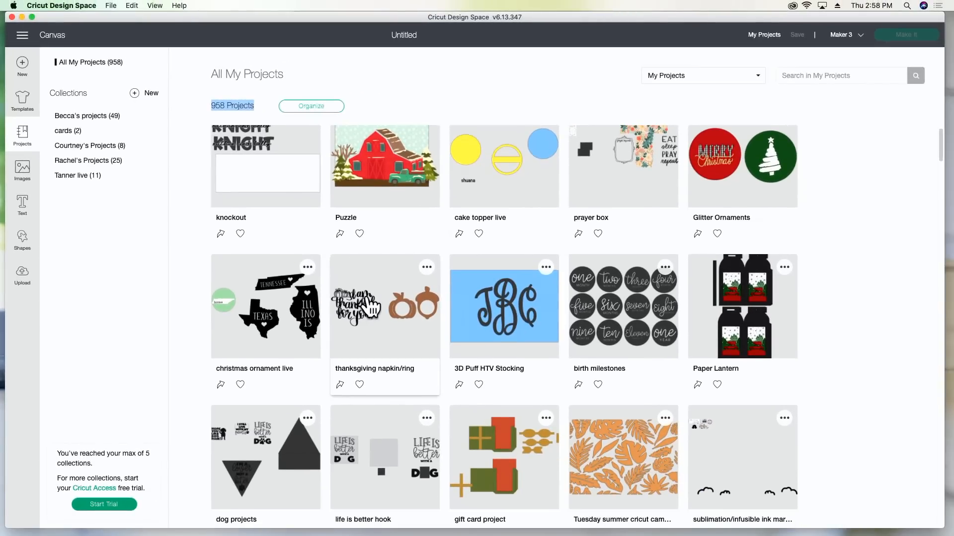
scroll(370, 308, "down", 3)
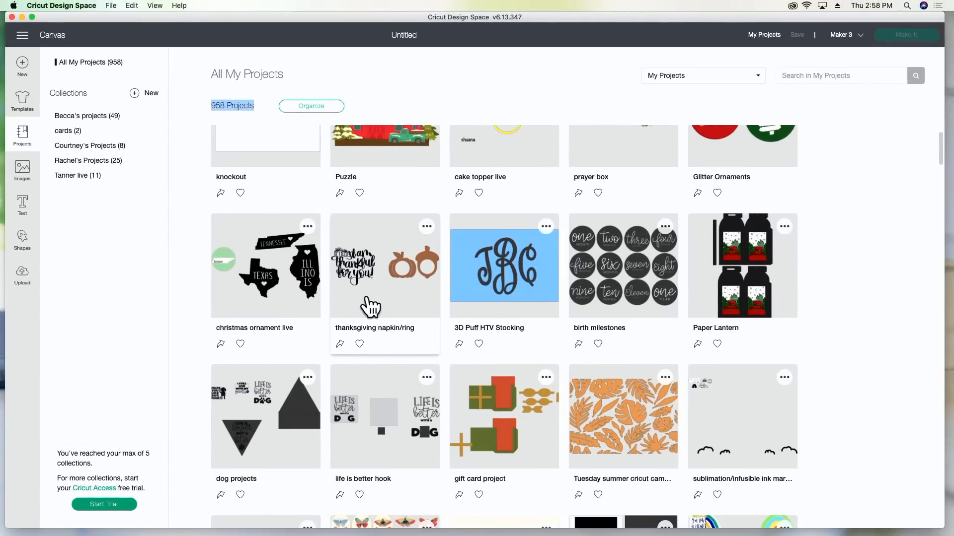
left_click(273, 401)
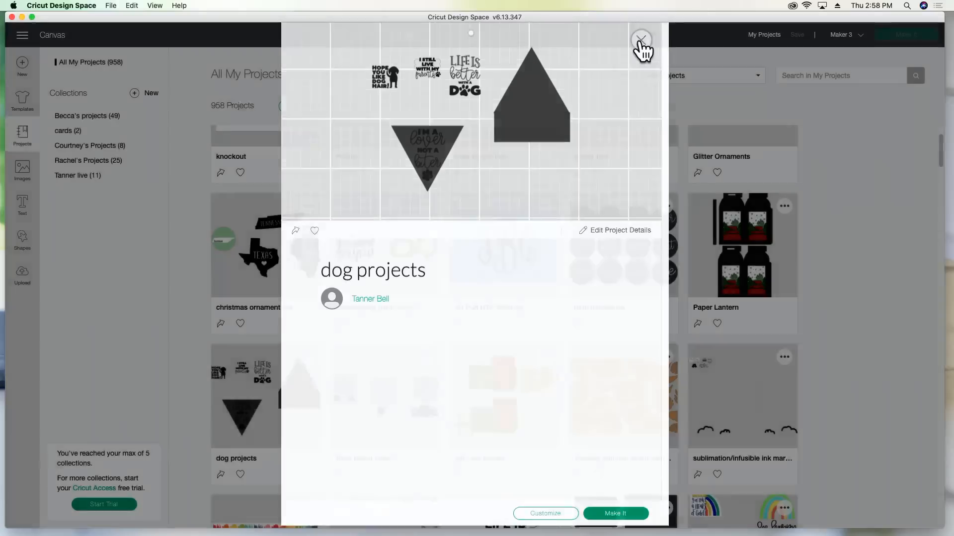
left_click(641, 43)
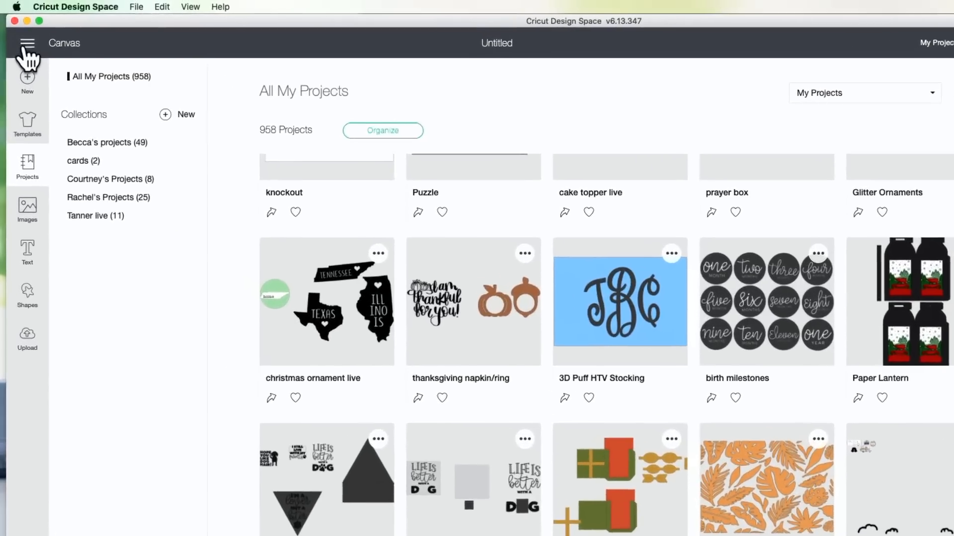
Return from the saved projects list to the home page
left_click(23, 37)
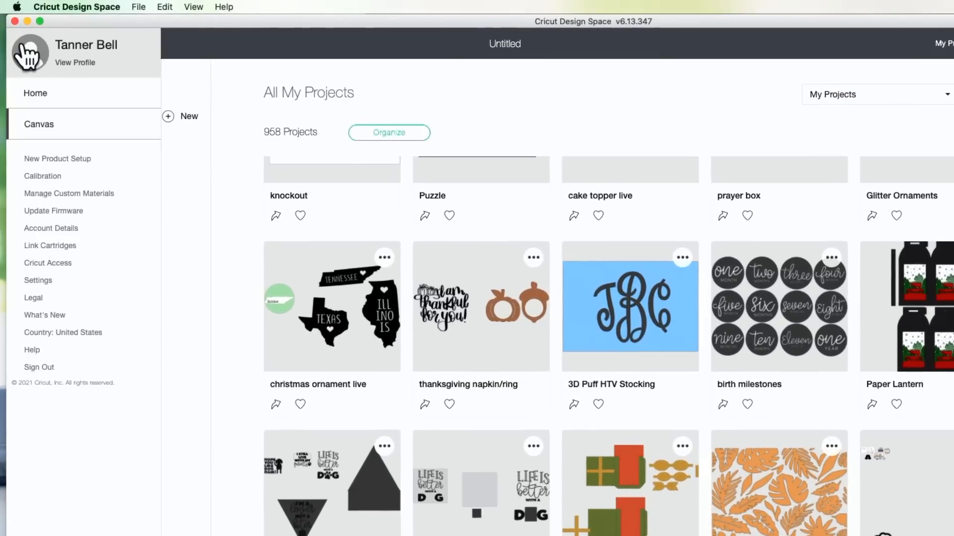
left_click(170, 41)
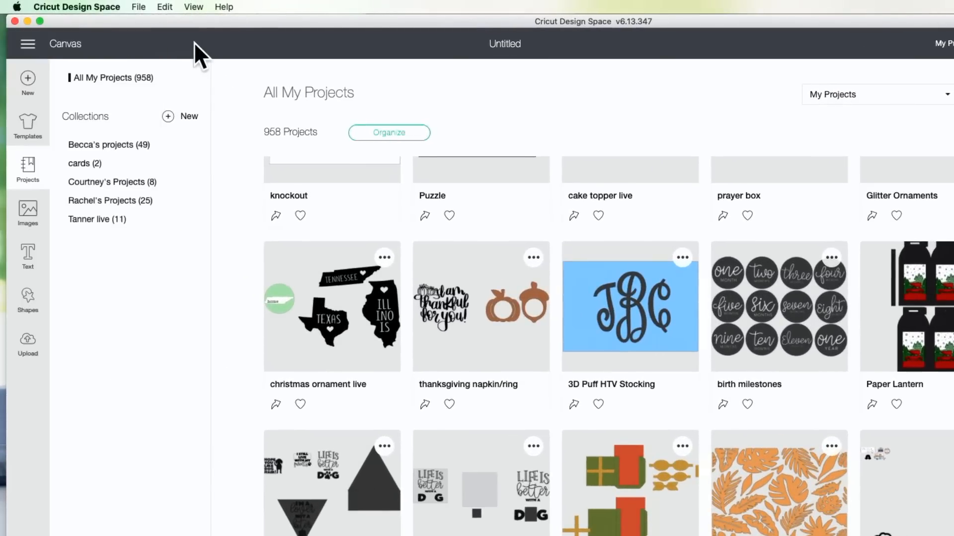
left_click(28, 45)
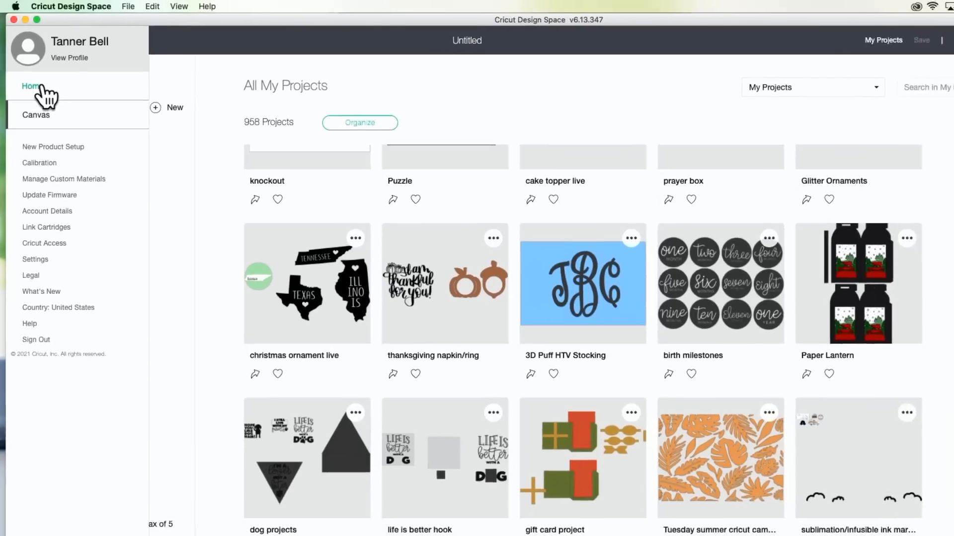
left_click(44, 94)
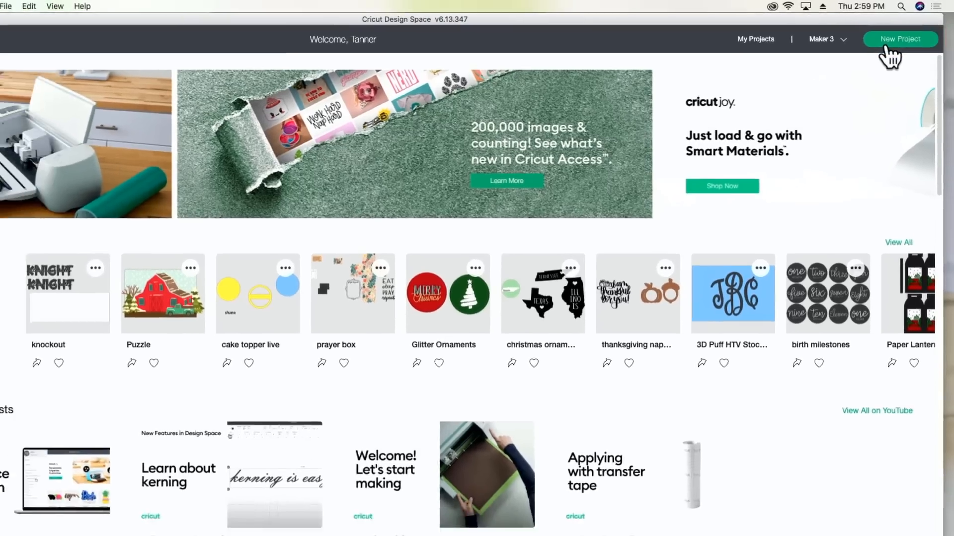
Start a new project and insert a hexagon, moving it to about X 4.79, Y 1.93 on the canvas
left_click(894, 43)
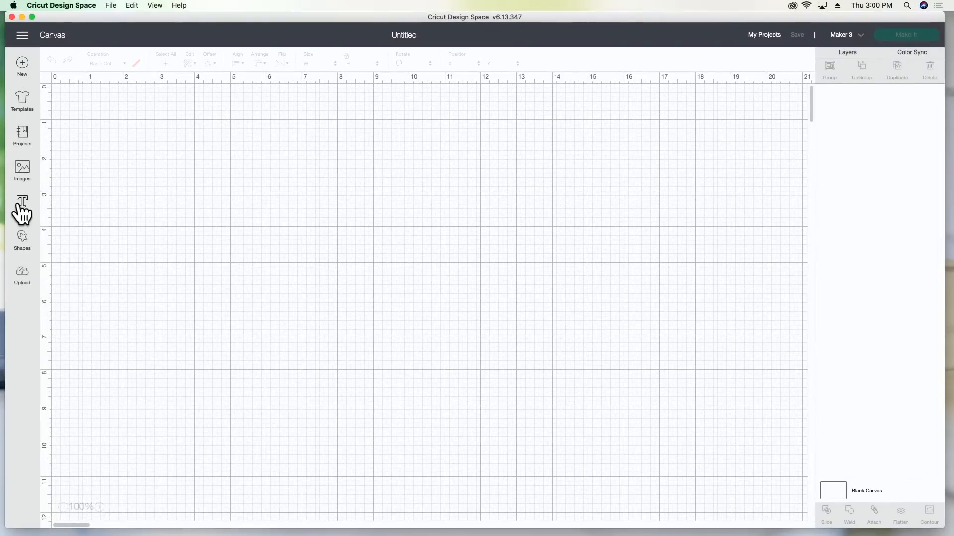
left_click(22, 244)
left_click(88, 228)
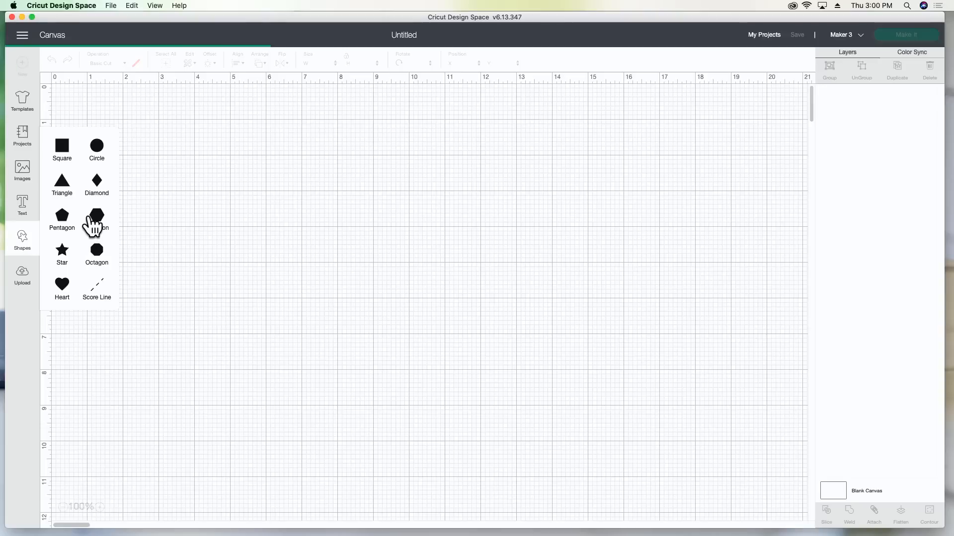
left_click_drag(144, 187, 291, 237)
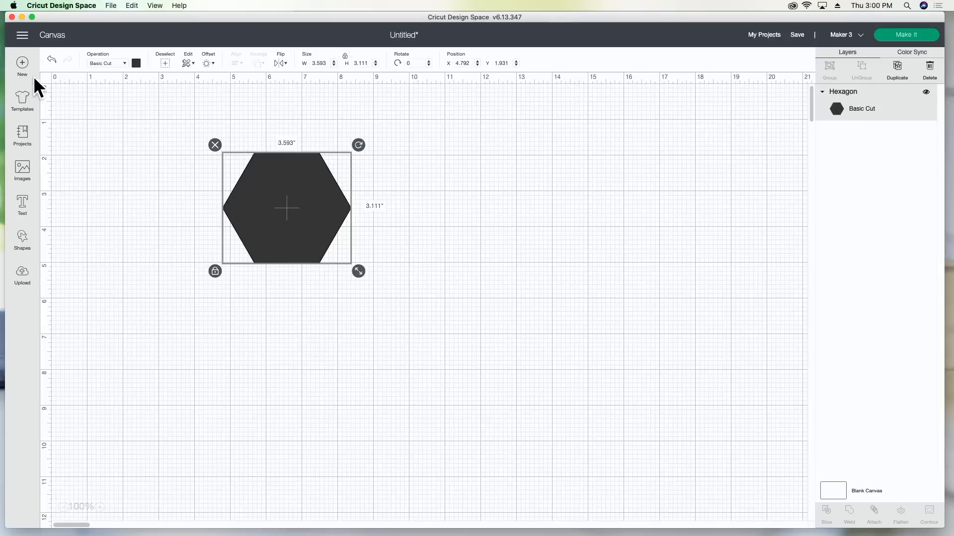
Start a new blank project, replacing the unsaved hexagon project without saving it
left_click(24, 69)
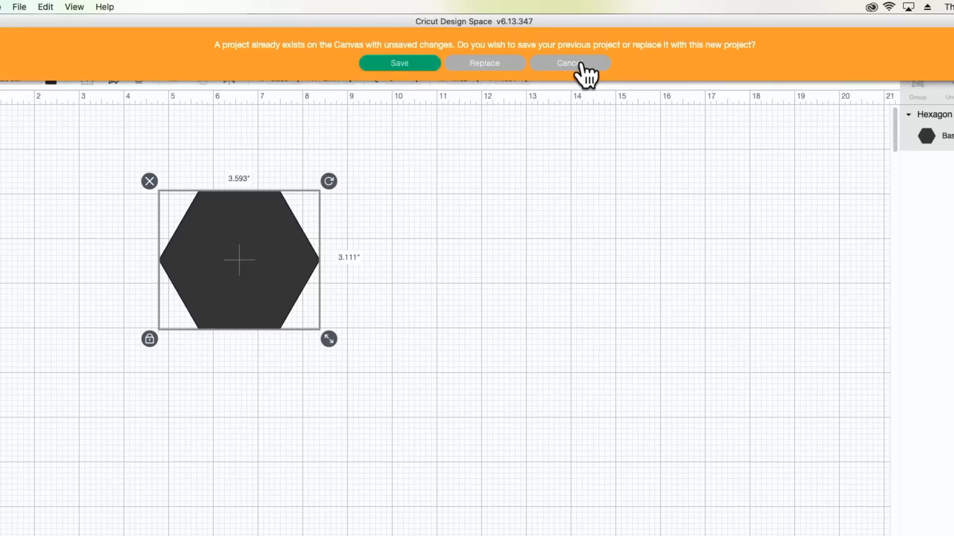
left_click(495, 63)
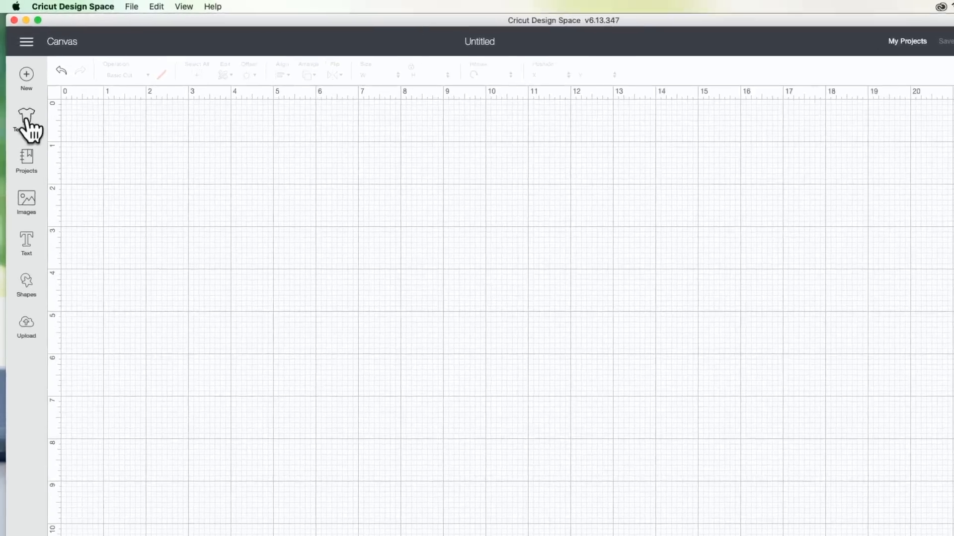
Place the Bowls template on the canvas, and clear it by starting another new project
left_click(42, 133)
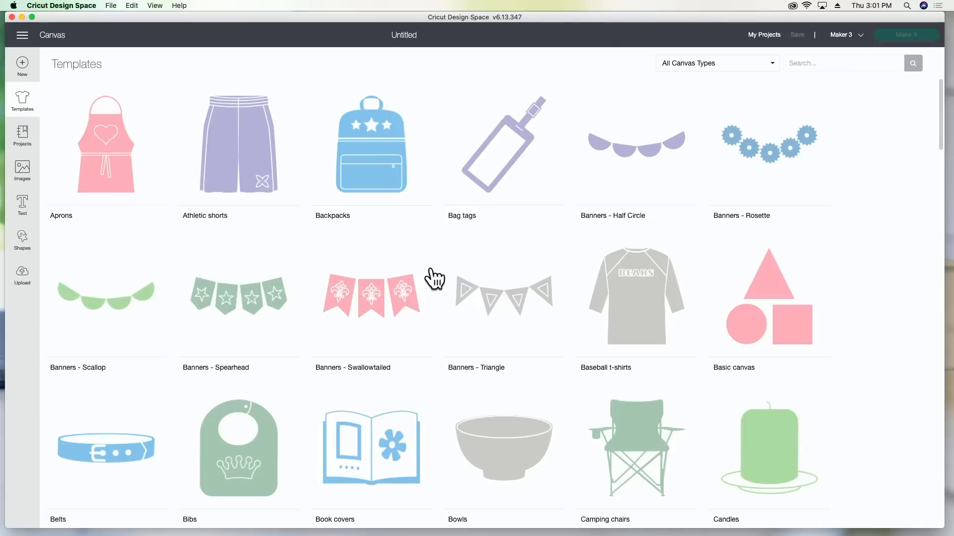
scroll(507, 462, "down", 1)
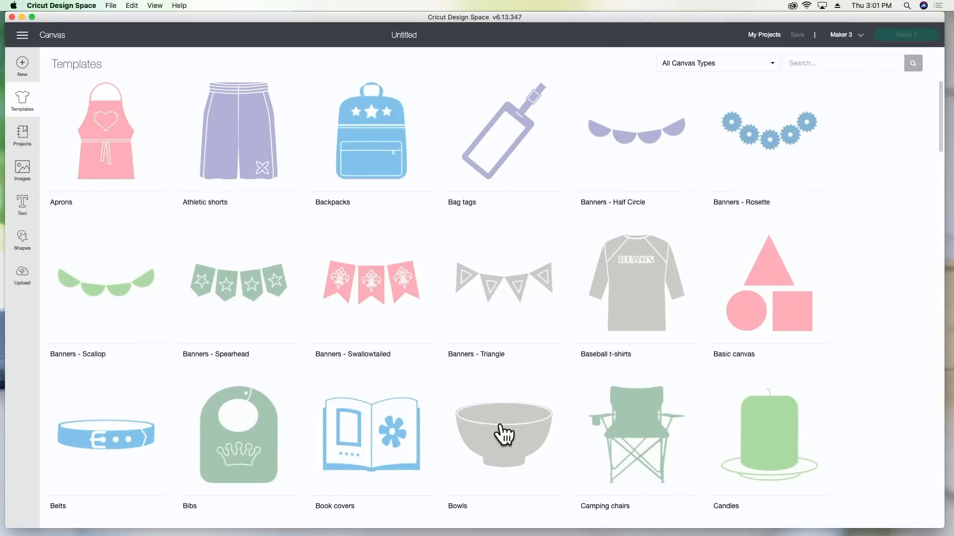
left_click(503, 455)
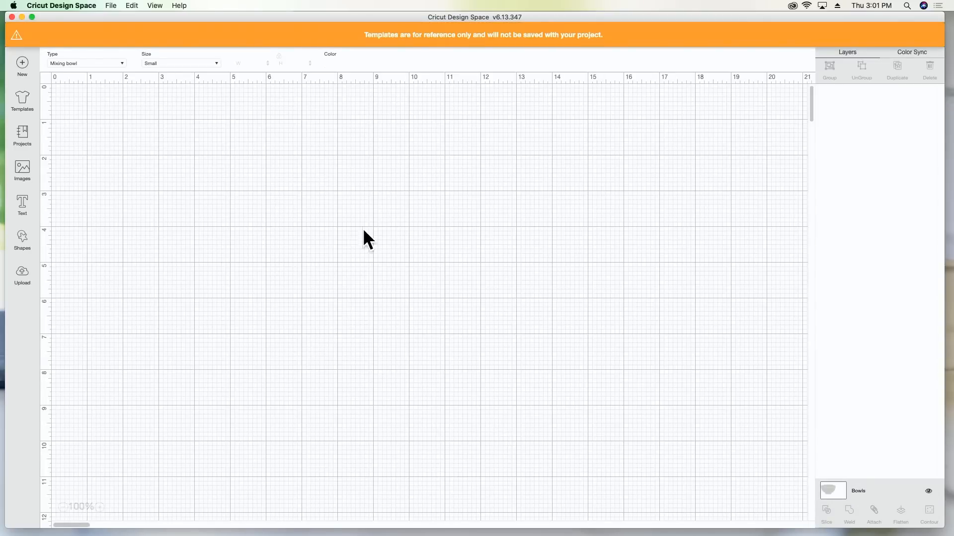
right_click(312, 278)
left_click_drag(233, 211, 314, 228)
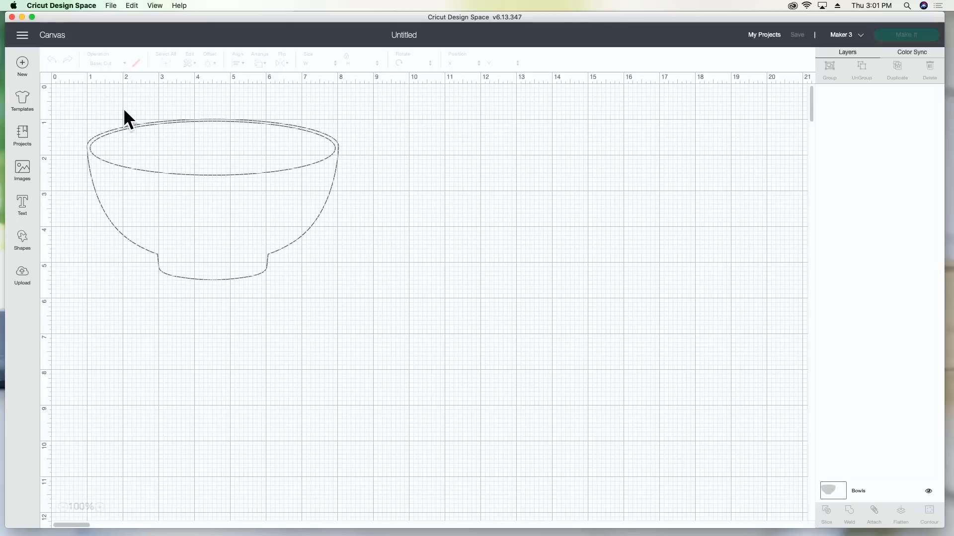
left_click(23, 64)
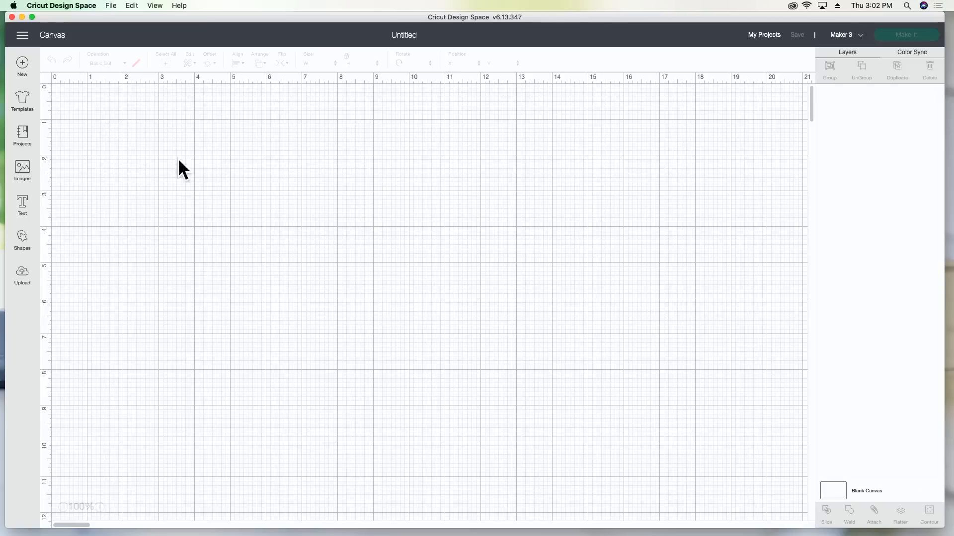
Look through the template gallery again and return to the canvas
left_click(25, 102)
scroll(347, 298, "down", 2)
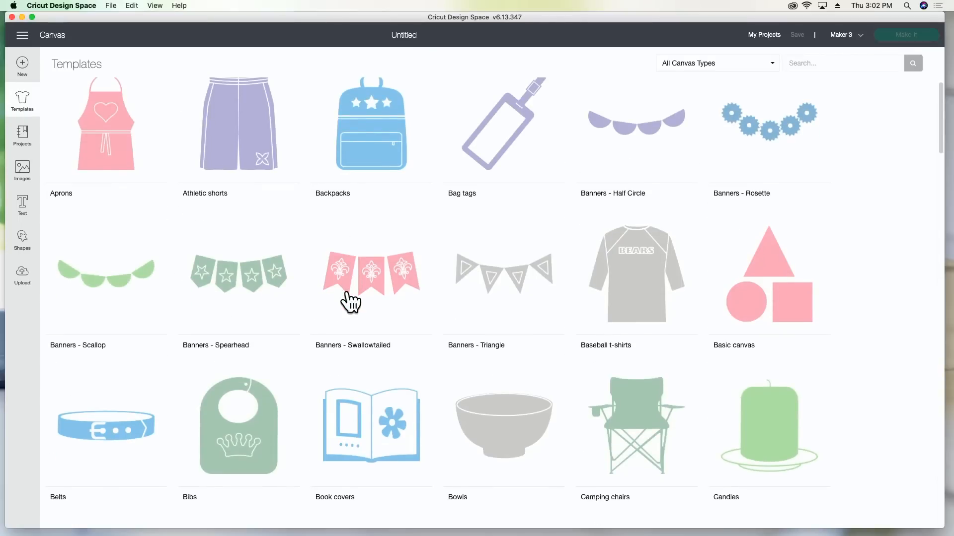
scroll(350, 302, "up", 2)
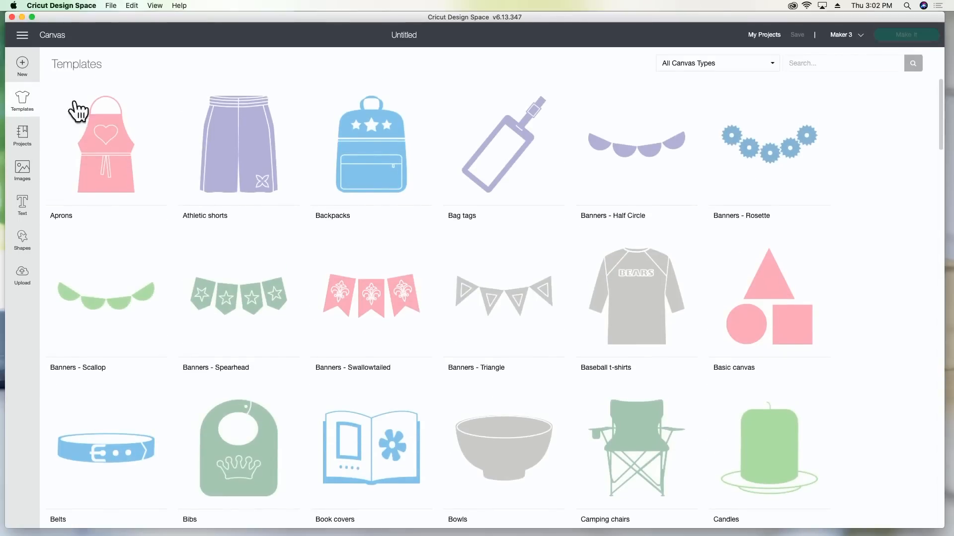
left_click(26, 95)
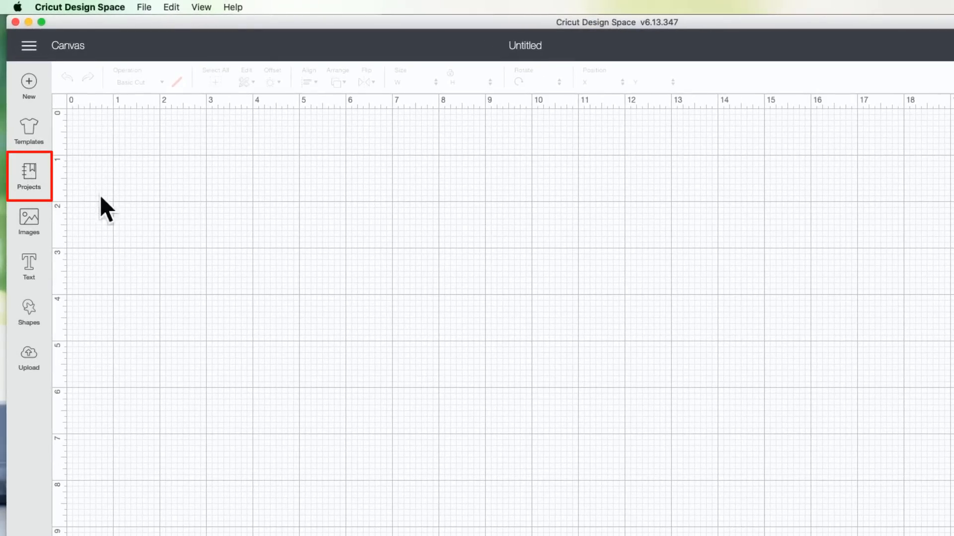
View the project library filtered to My Projects, close it, and reopen the library with all categories
left_click(29, 175)
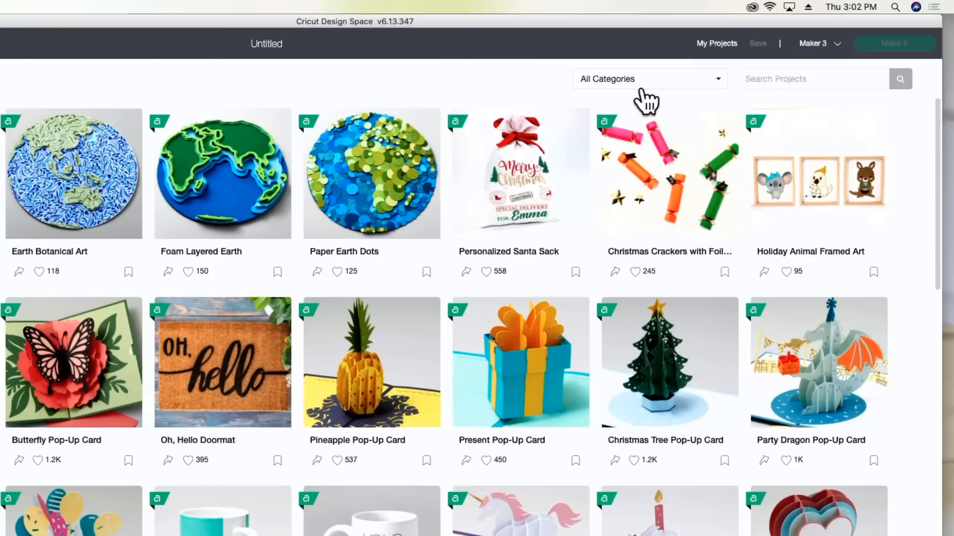
left_click(637, 81)
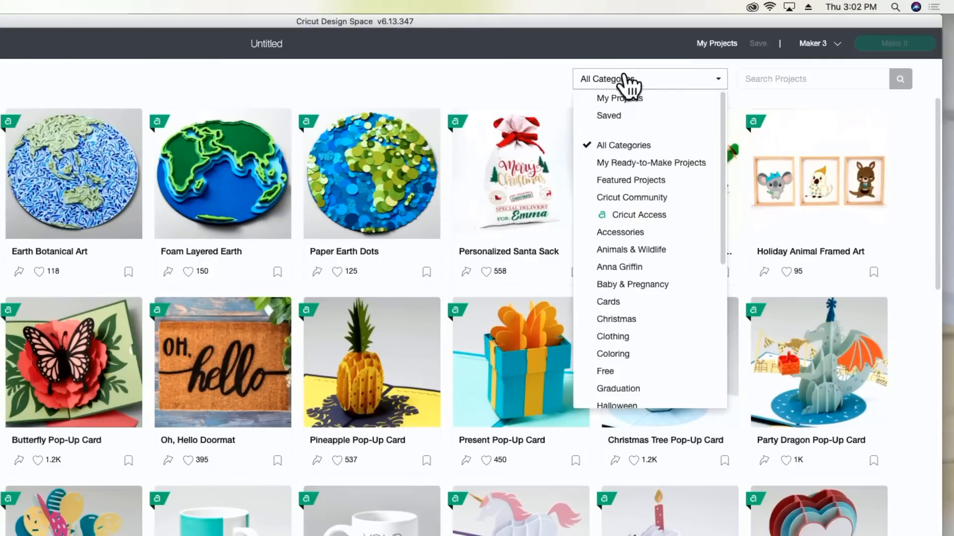
left_click(654, 101)
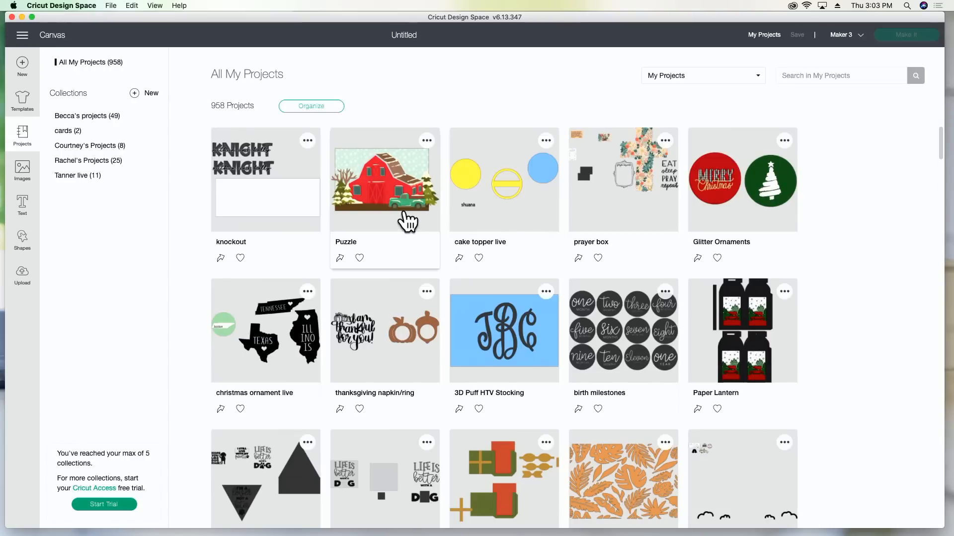
left_click_drag(386, 206, 329, 190)
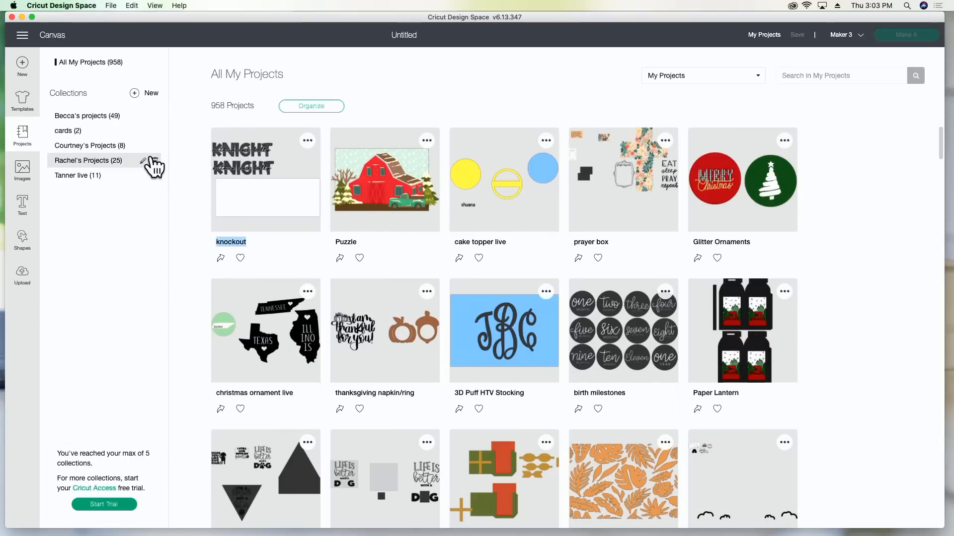
left_click(28, 141)
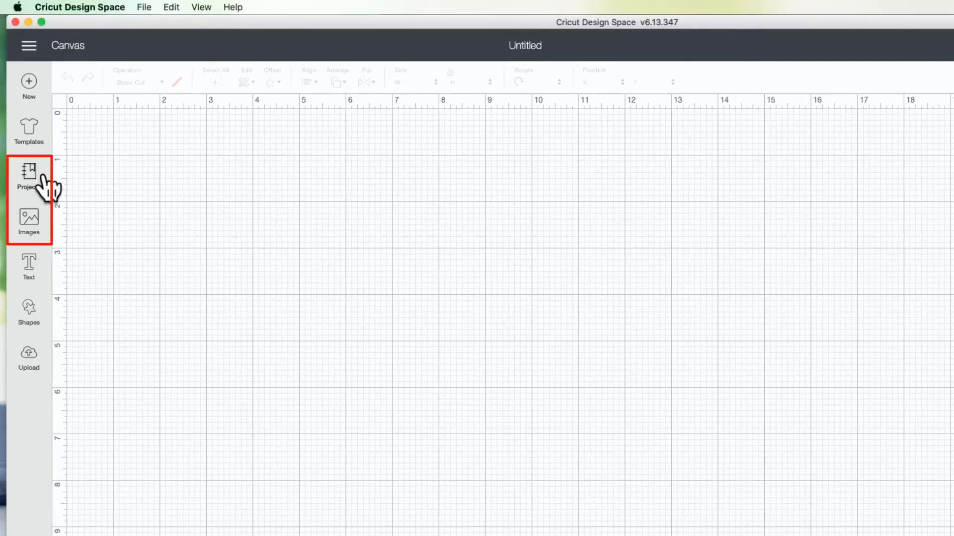
left_click(45, 179)
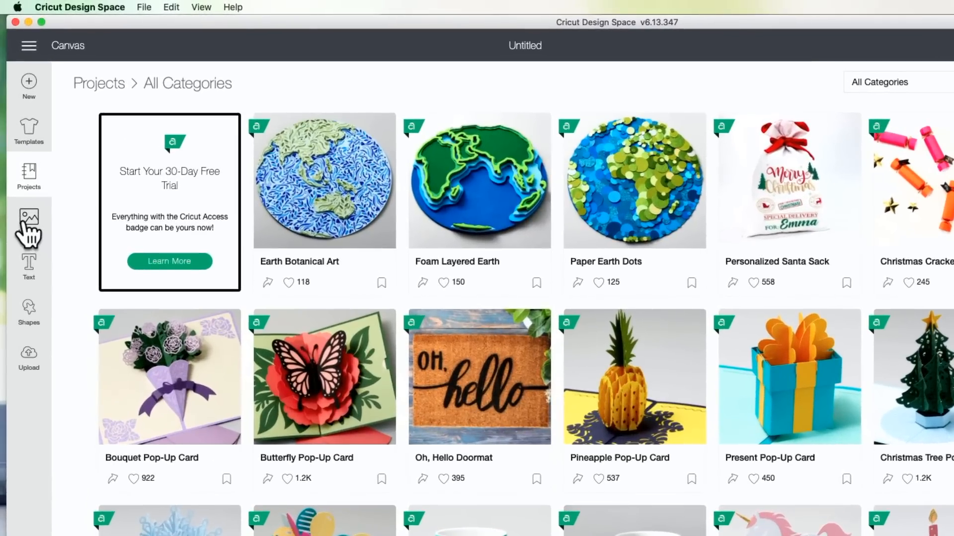
Search the image library for "dog"
left_click(25, 224)
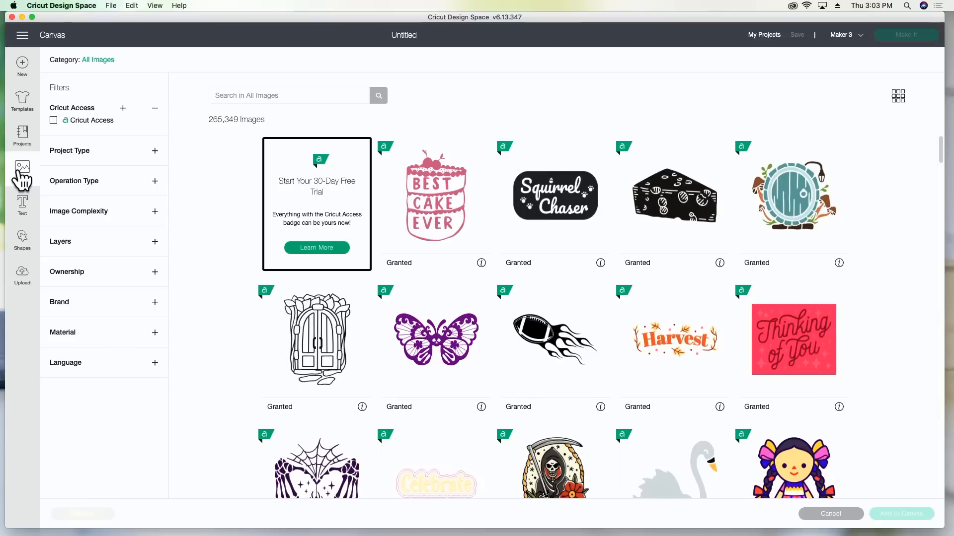
left_click(285, 96)
type("dio")
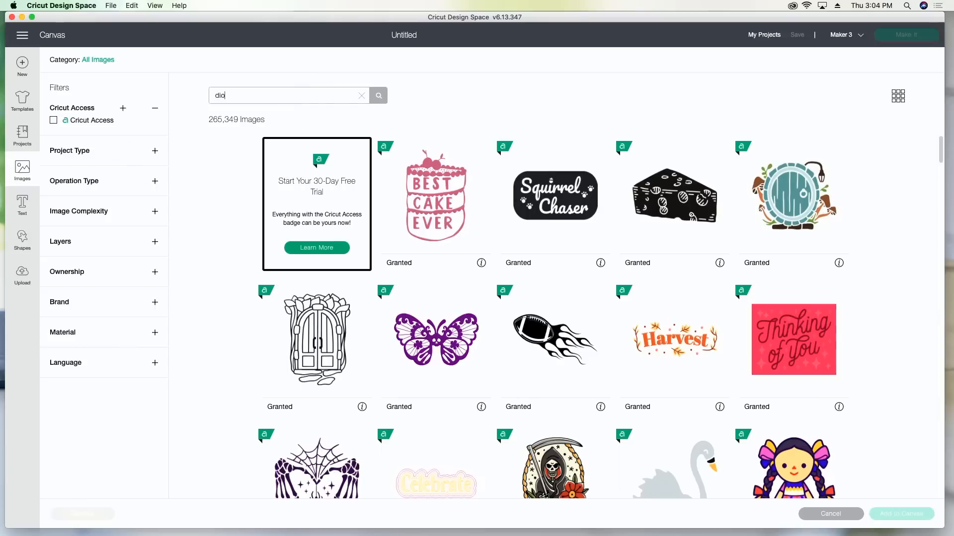
key("BackSpace")
key("BackSpace")
type("og")
key("Return")
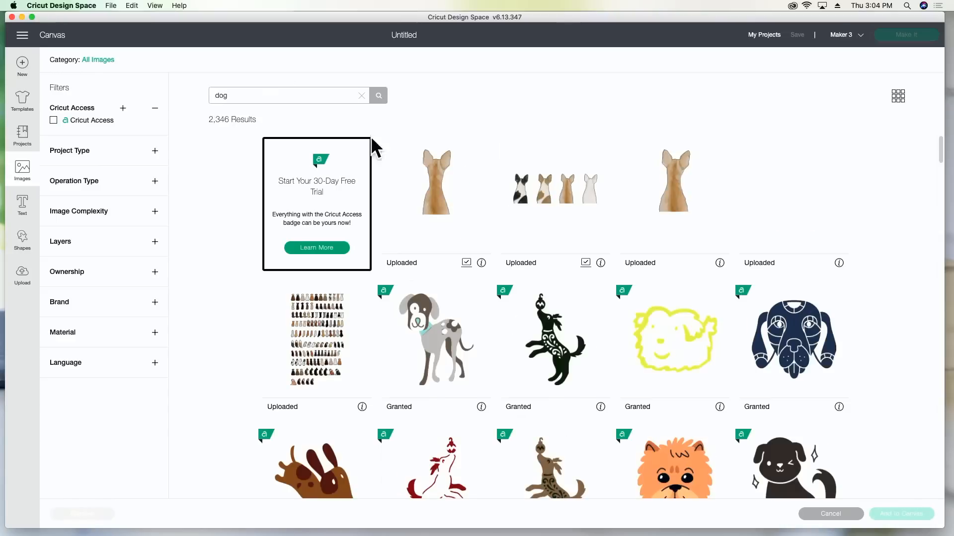
Add the solid black standing dog silhouette to the canvas and move it to about X 14.36, Y 1.4
scroll(432, 334, "down", 10)
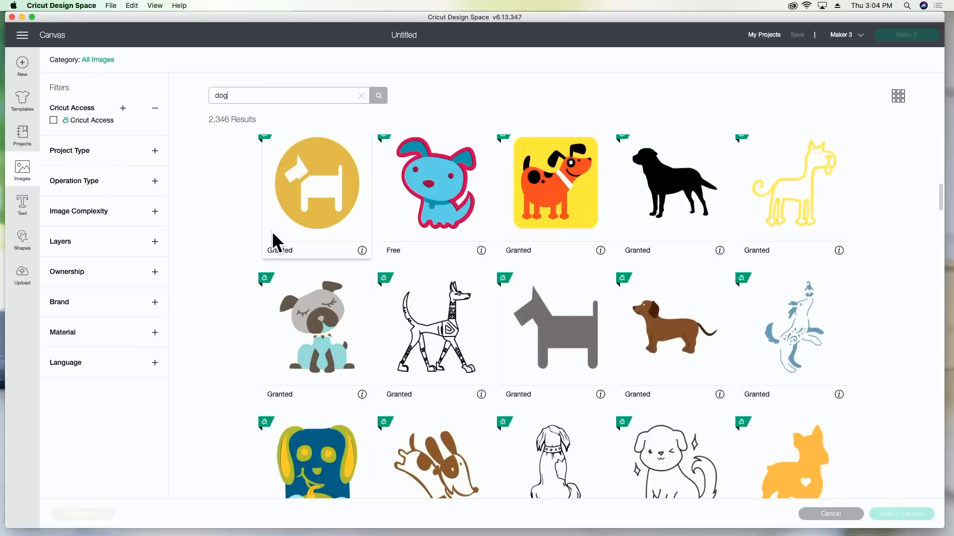
left_click(693, 204)
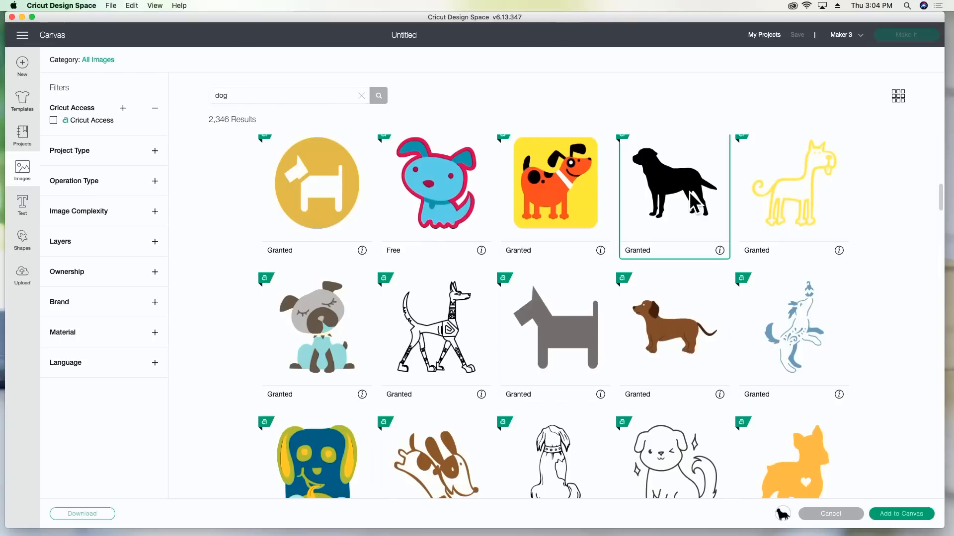
left_click(900, 514)
left_click_drag(162, 176, 650, 196)
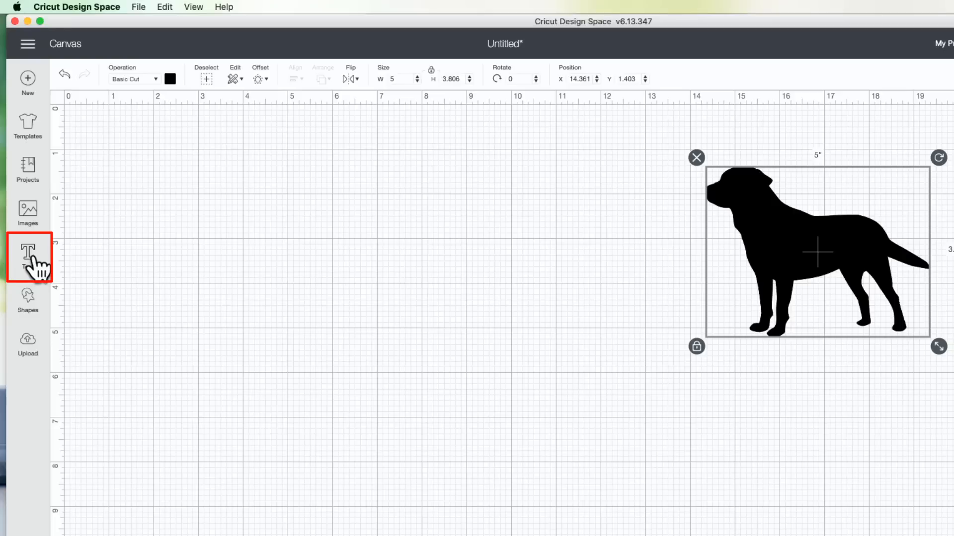
Add the text "Hello" to the canvas
left_click(29, 257)
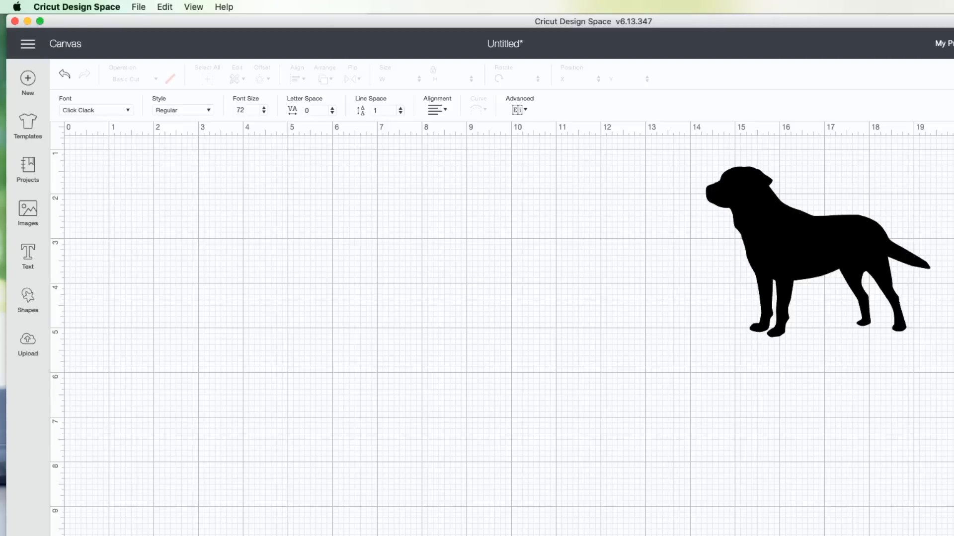
type("Hello")
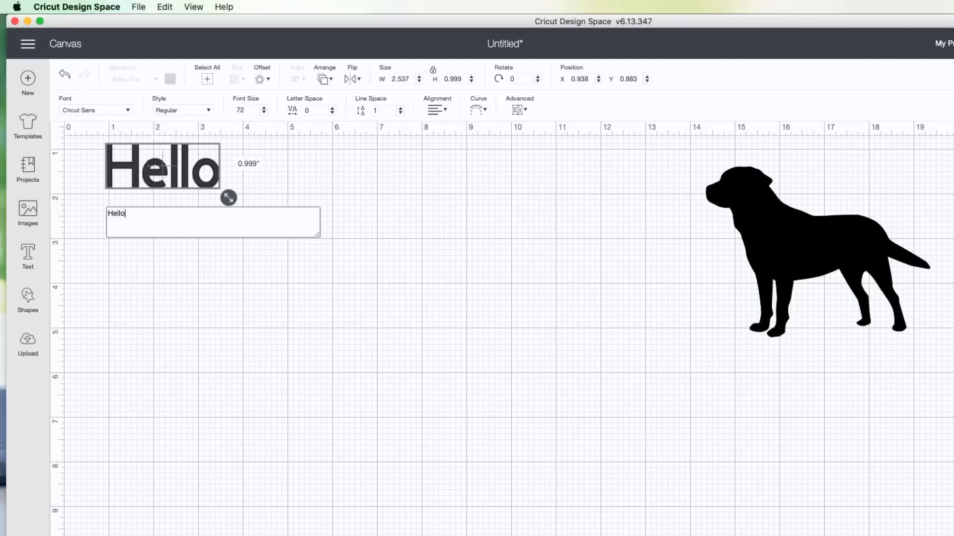
left_click(270, 392)
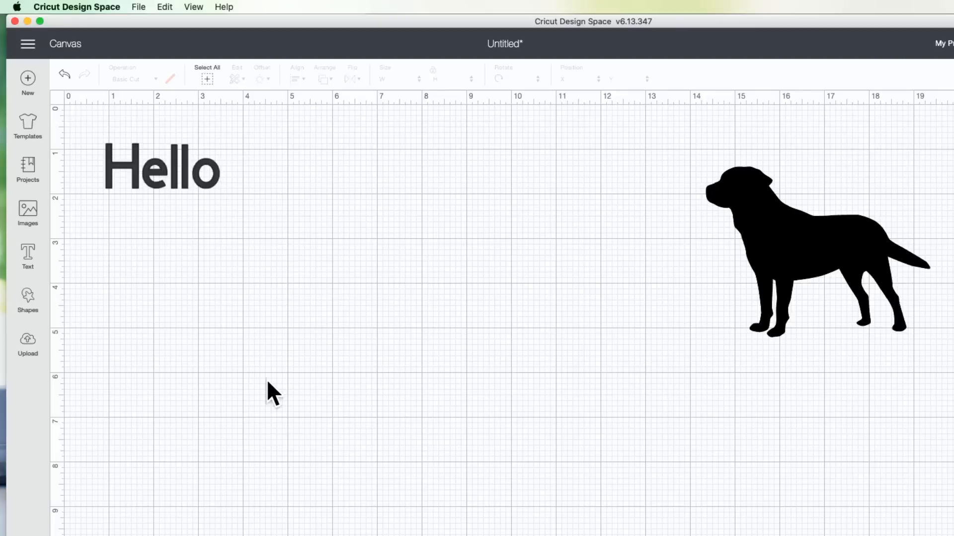
Move the Hello text to about X 2.05, Y 2.63 and enlarge it to about 7.16 by 2.82 inches
left_click(179, 174)
left_click_drag(179, 174, 230, 253)
left_click_drag(328, 313, 397, 358)
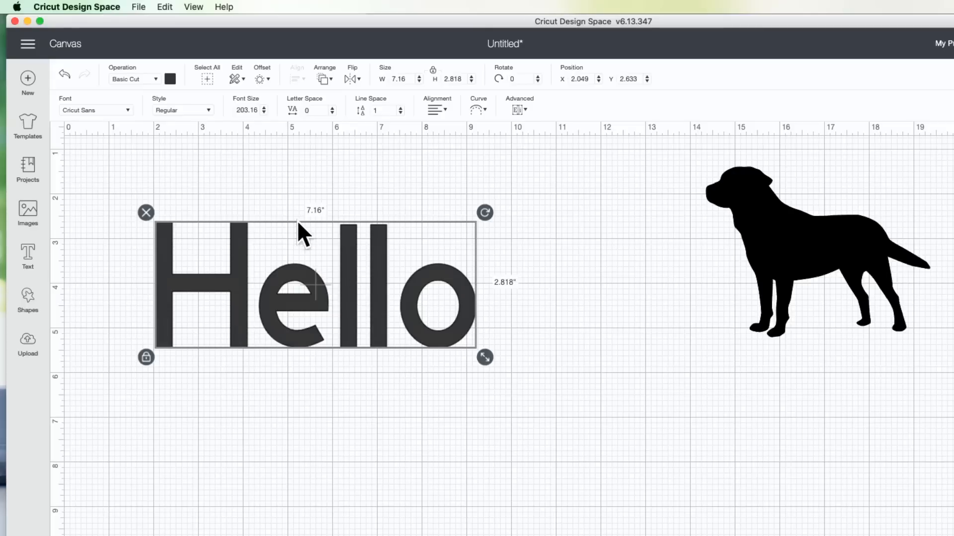
Change the Hello text's font to the system font Ballin
left_click(122, 112)
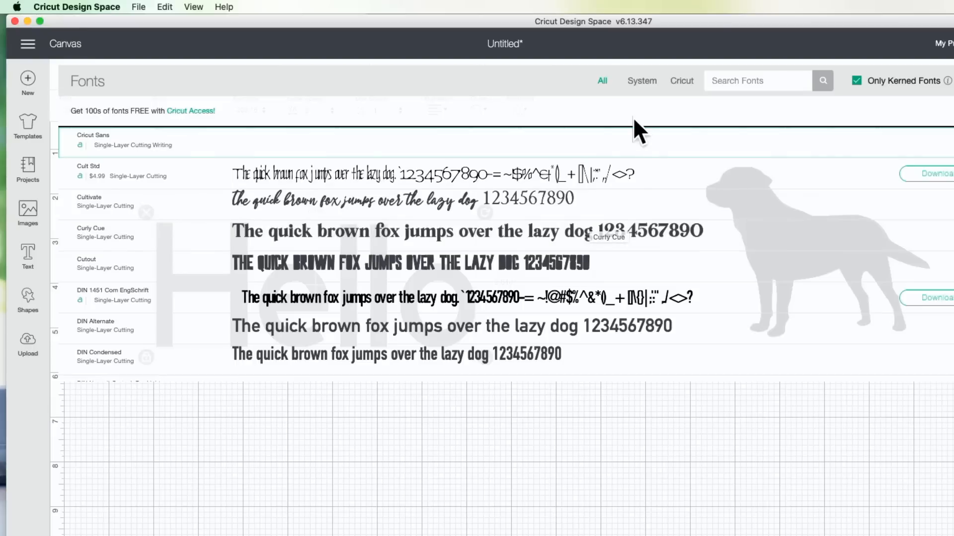
left_click(642, 81)
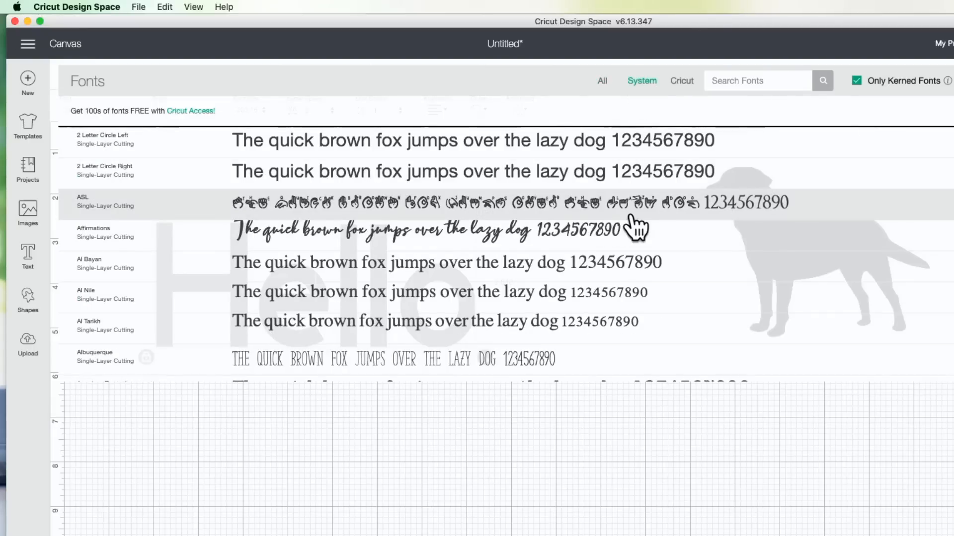
scroll(636, 227, "down", 1)
scroll(636, 227, "down", 7)
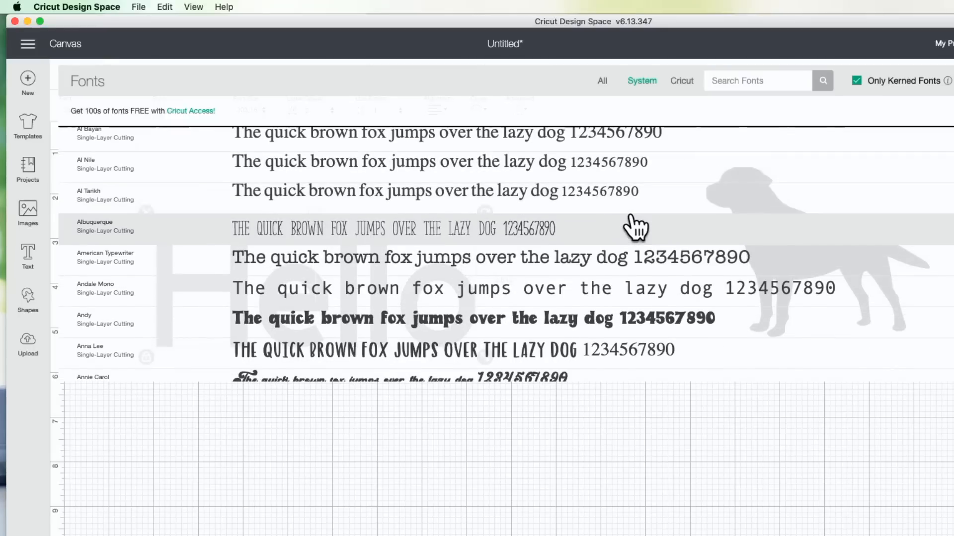
scroll(636, 227, "down", 20)
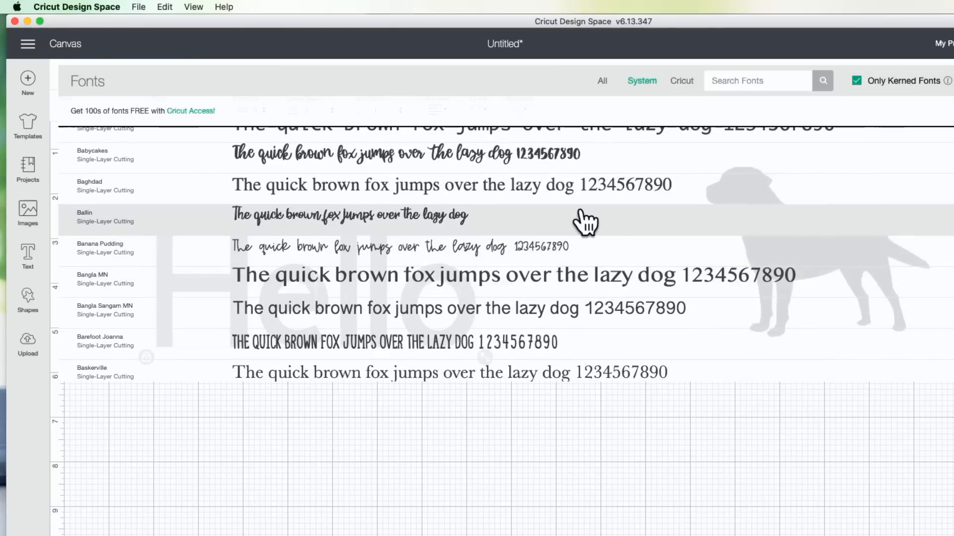
left_click(582, 221)
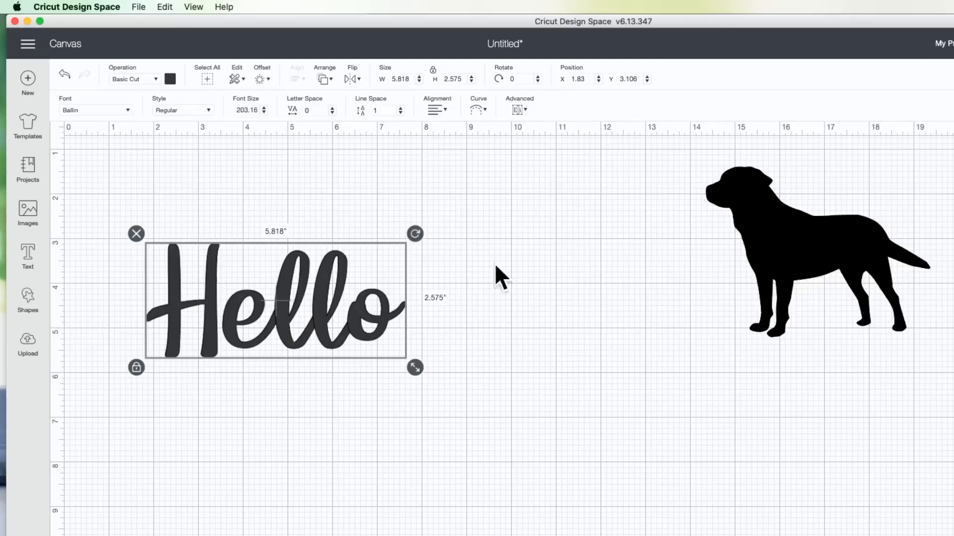
Check the font list again without changing the font, and move the Hello text to about X 4.84, Y 3.3
left_click_drag(314, 313, 391, 317)
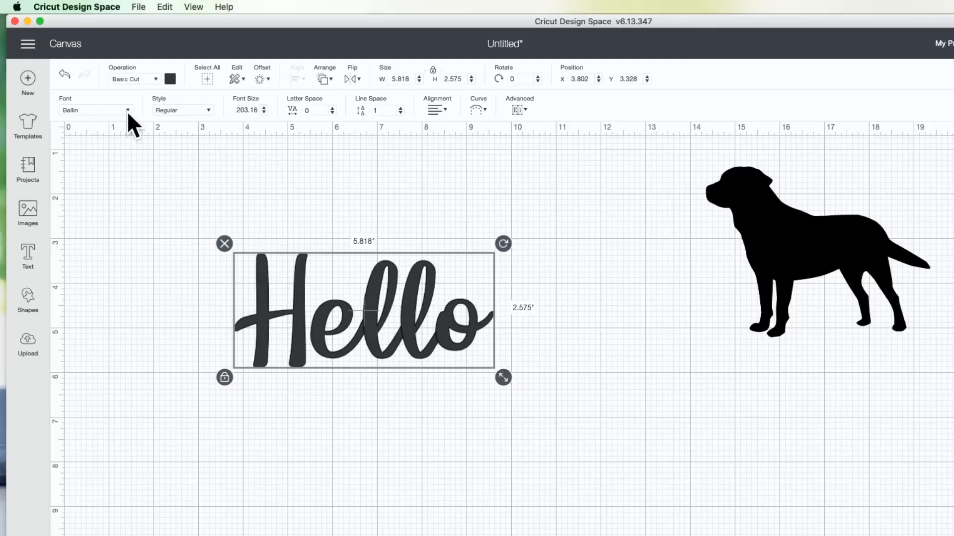
left_click(106, 109)
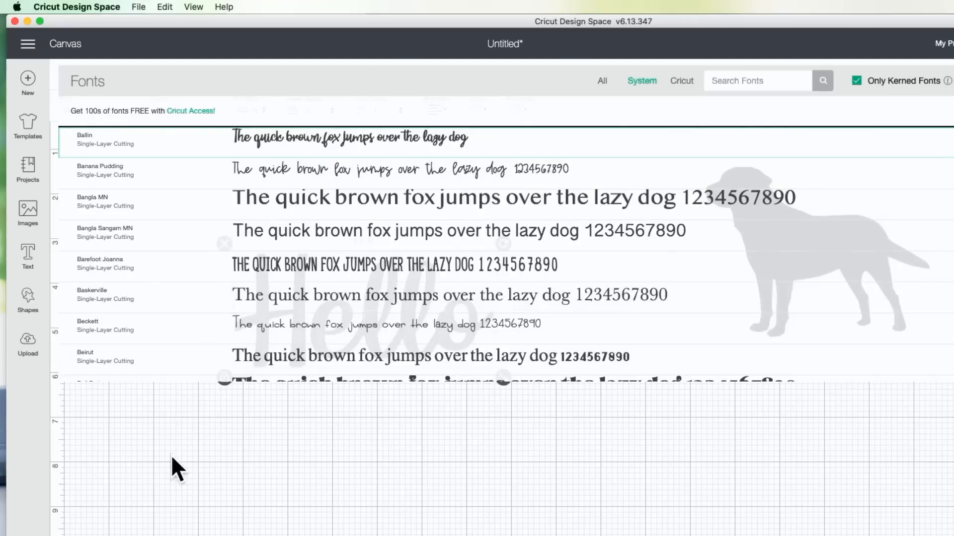
left_click(258, 433)
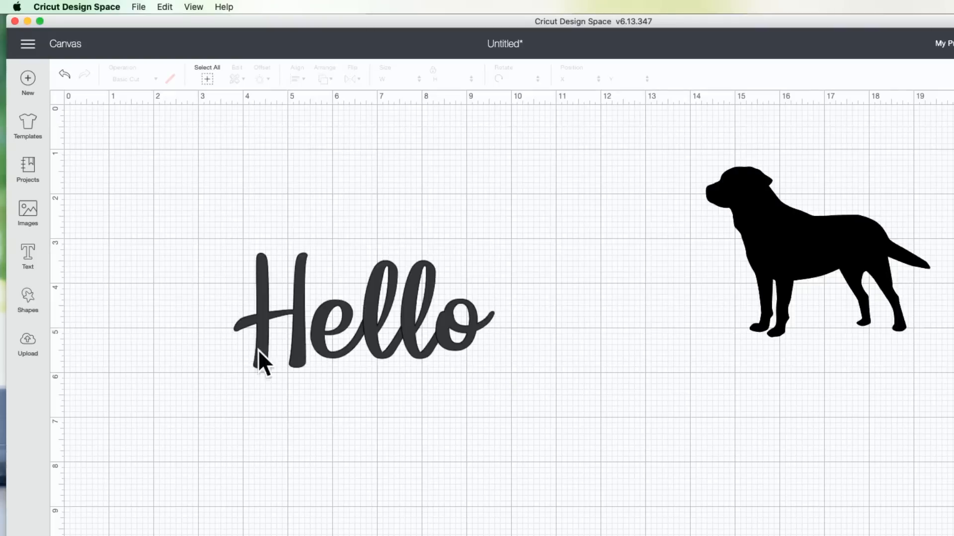
left_click(284, 306)
left_click_drag(284, 306, 333, 305)
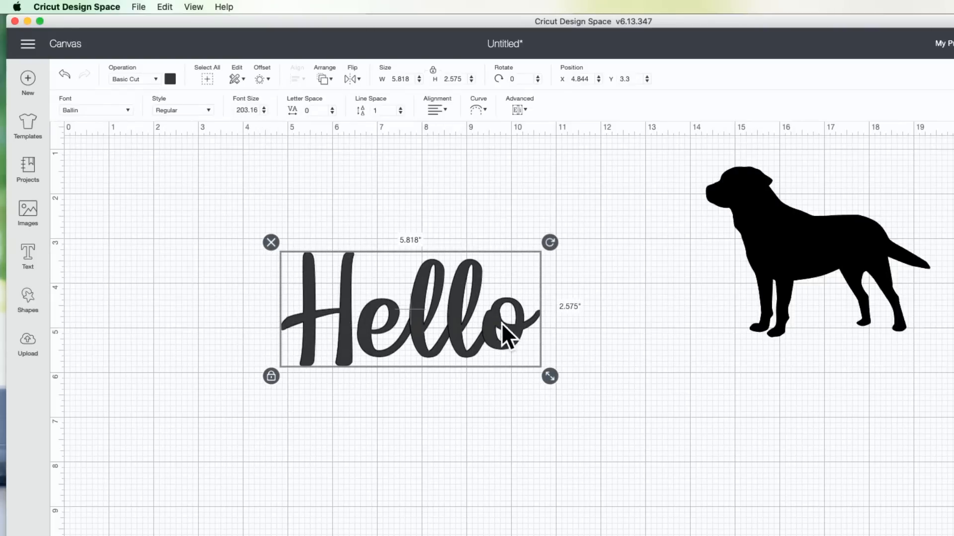
Enlarge the Hello text to about 6.92 by 3.06 inches and set its letter space to -0.3
left_click_drag(549, 377, 575, 393)
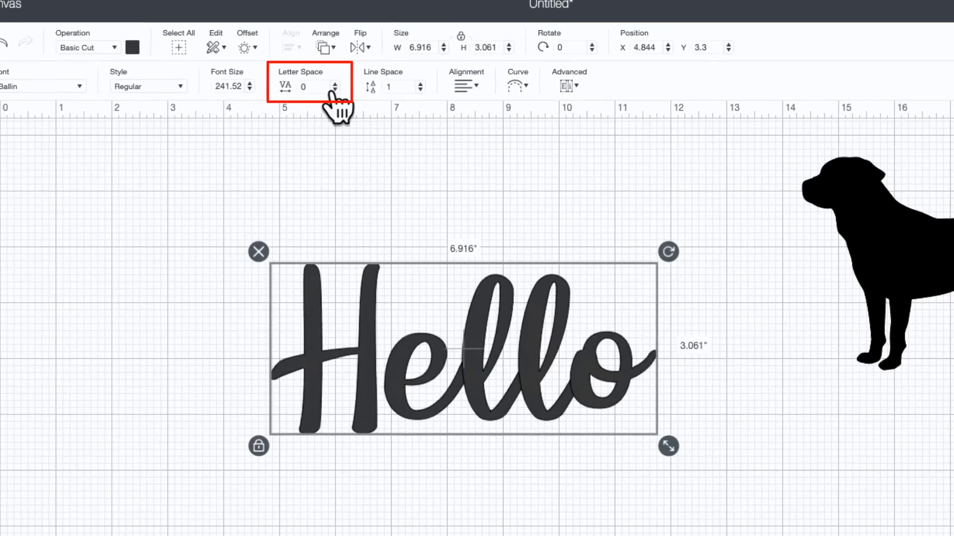
left_click(335, 90)
left_click(335, 89)
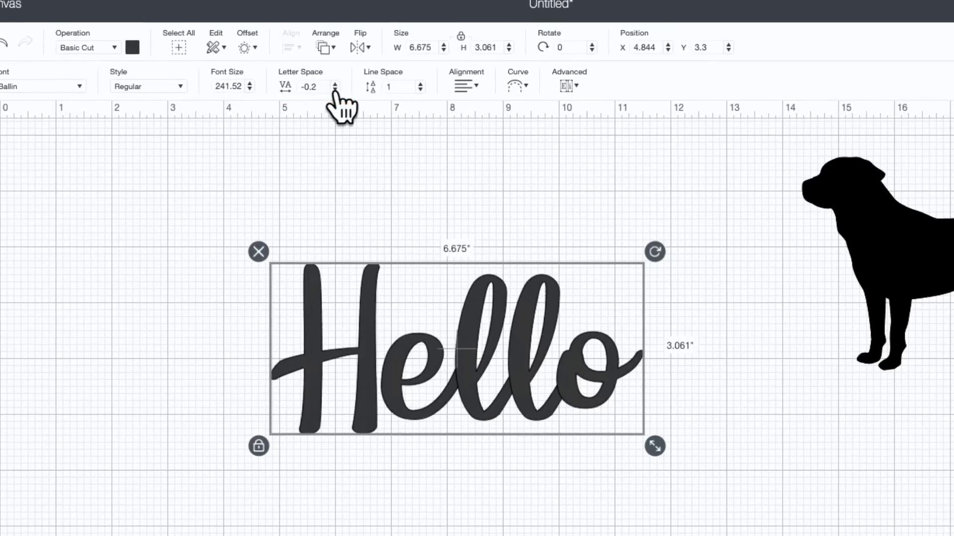
left_click(335, 90)
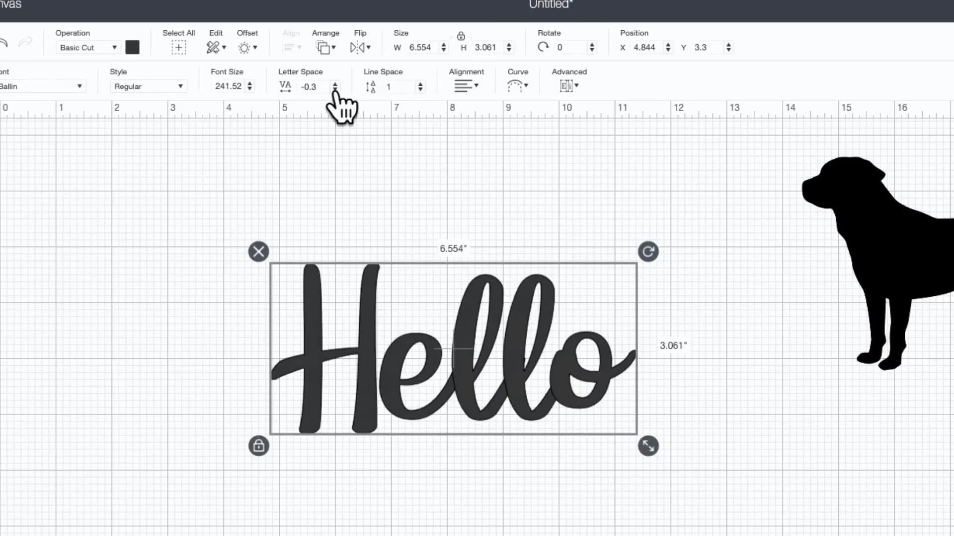
Spread the Hello letters apart by raising the letter space to 1.3
left_click(334, 84)
left_click(334, 85)
left_click(335, 85)
left_click(335, 84)
left_click(335, 84)
left_click(335, 85)
left_click(335, 84)
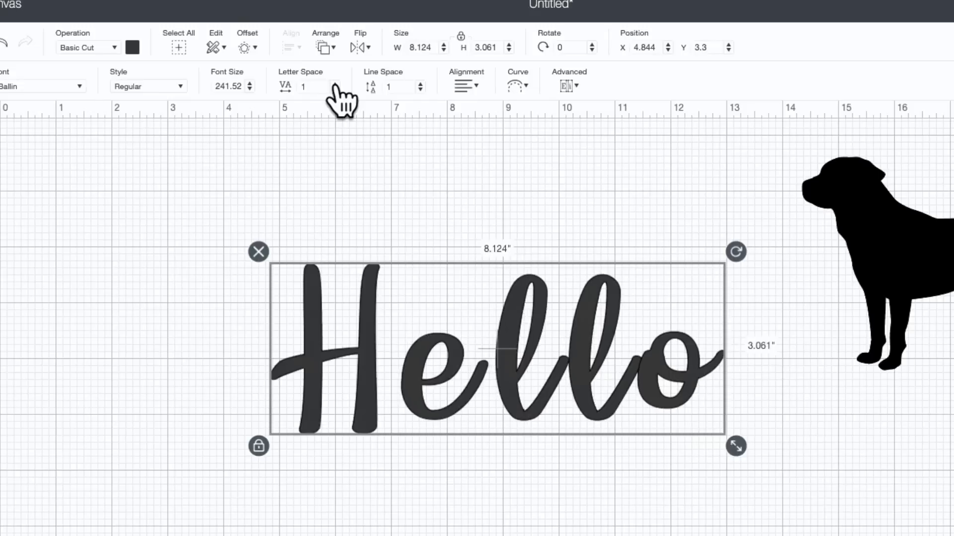
left_click(335, 85)
left_click(335, 84)
left_click(335, 85)
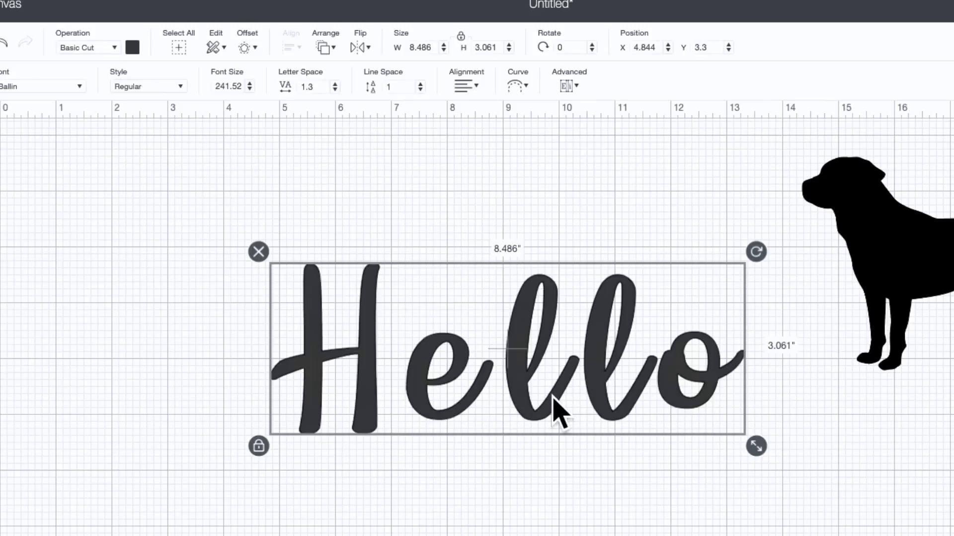
Bring the Hello letters back together by setting the letter space to -0.2
left_click(335, 90)
left_click(334, 90)
left_click(334, 90)
left_click(335, 90)
left_click(334, 90)
double_click(335, 90)
double_click(334, 90)
left_click(334, 89)
double_click(335, 90)
left_click(335, 90)
double_click(334, 90)
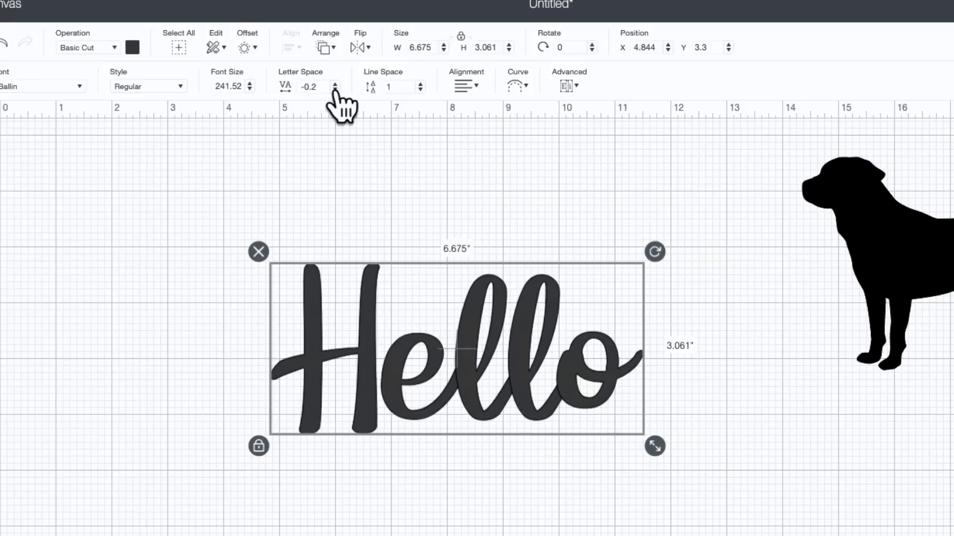
left_click(335, 90)
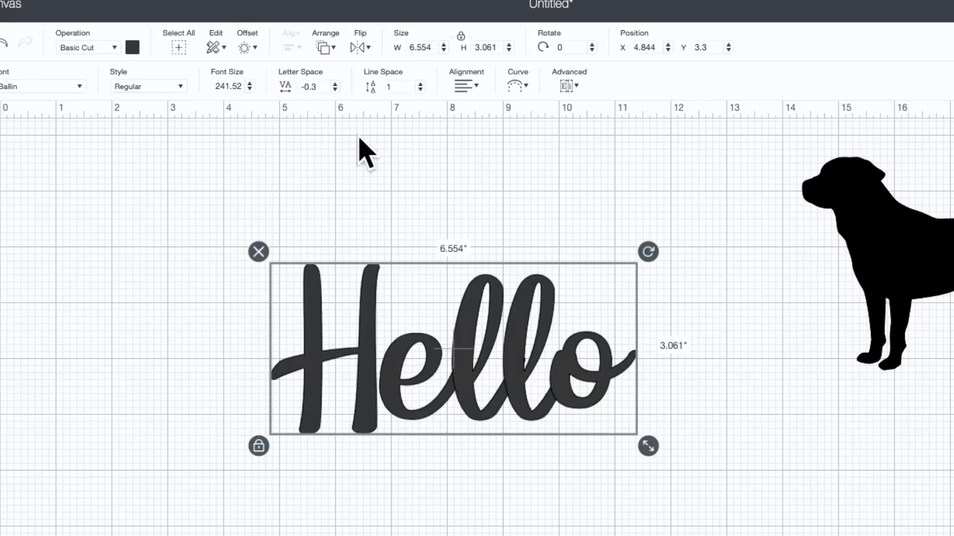
left_click(334, 84)
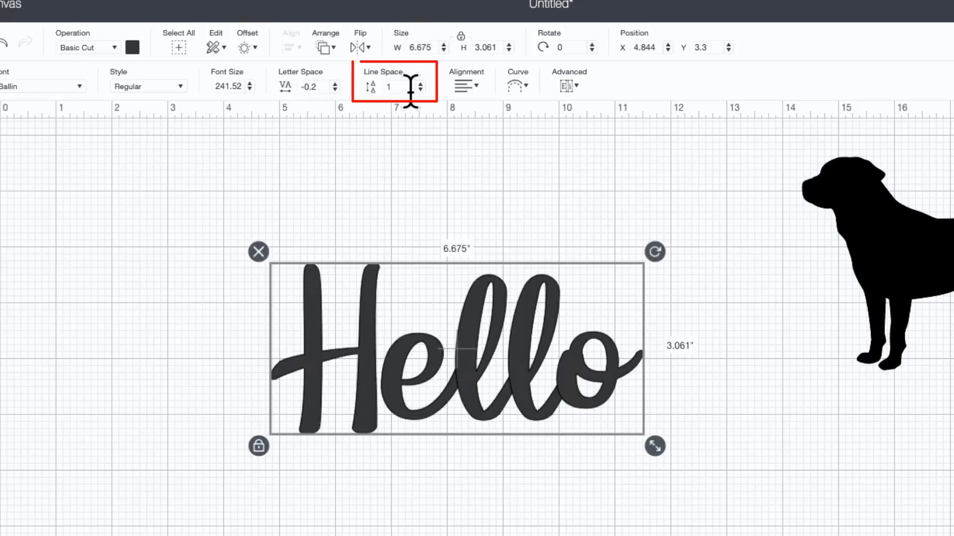
Add a second line reading "There" to the Hello text and move the text to about X 4.68, Y 2.18
double_click(575, 331)
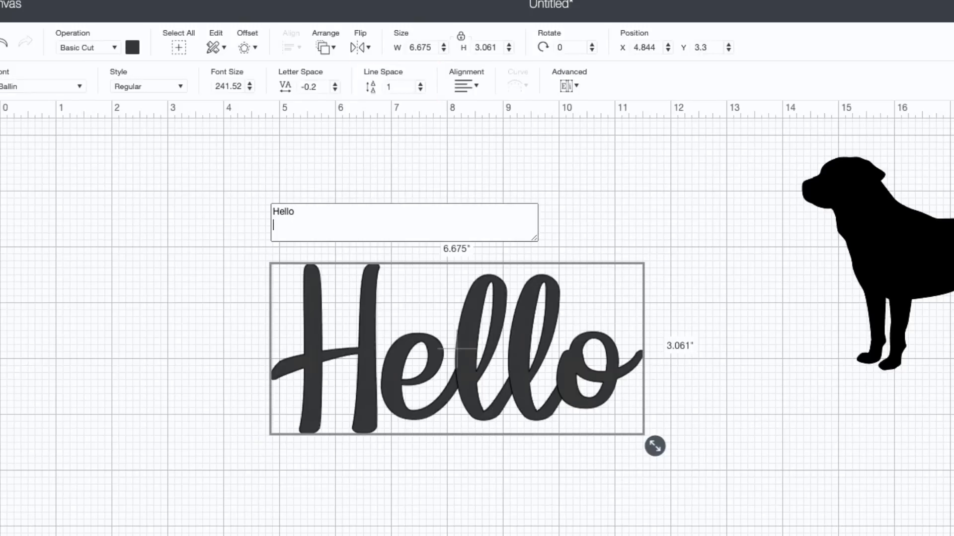
key("Return")
type("There")
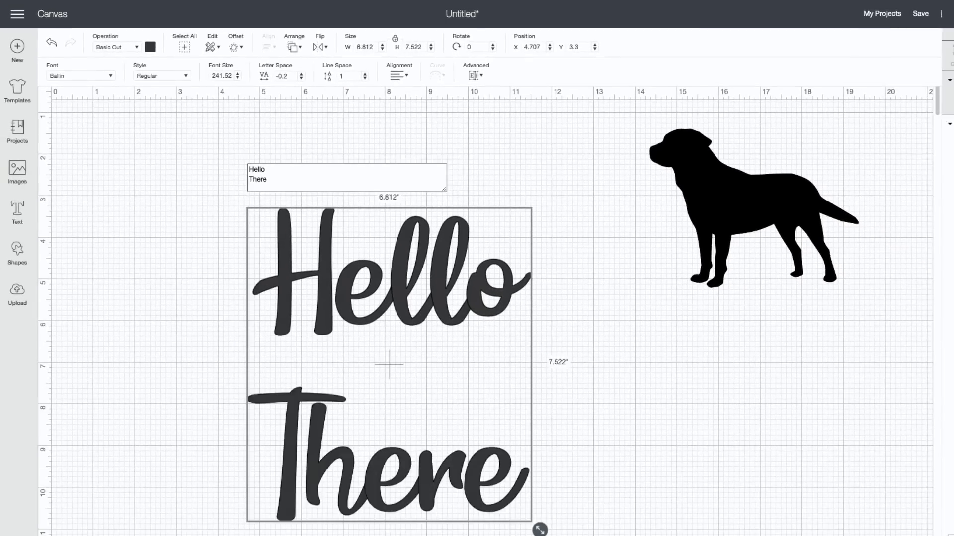
left_click(655, 395)
left_click(473, 458)
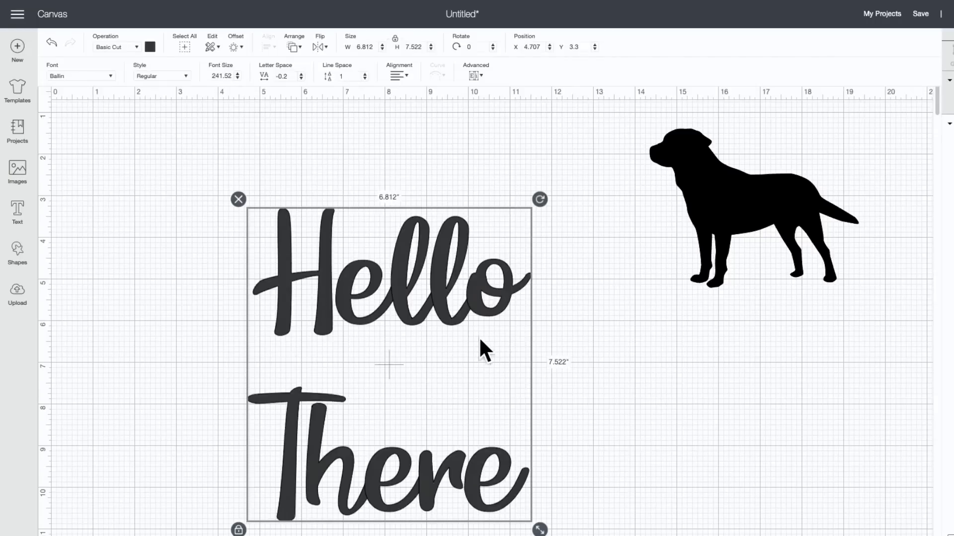
left_click_drag(365, 367, 365, 320)
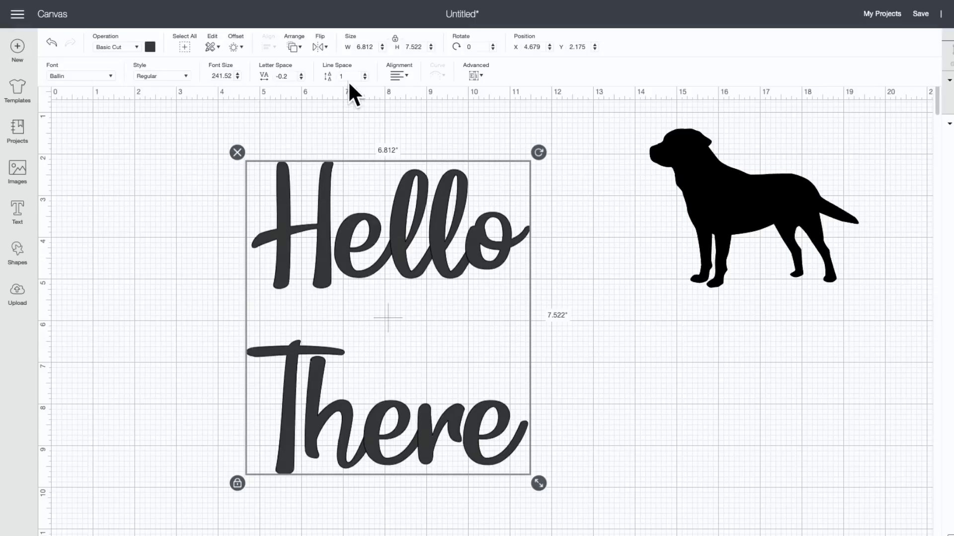
Reduce the line space of the two-line Hello There text to -2.5 and center-align its lines
left_click(365, 78)
left_click(364, 79)
left_click(364, 79)
left_click(365, 78)
left_click(365, 79)
left_click(364, 79)
left_click(365, 78)
left_click(365, 78)
left_click(365, 78)
left_click(365, 78)
left_click(365, 78)
left_click(365, 78)
left_click(364, 79)
left_click(365, 78)
left_click(364, 78)
left_click(364, 79)
left_click(364, 78)
left_click(365, 78)
left_click(364, 79)
left_click(364, 78)
left_click(365, 78)
left_click(365, 78)
left_click(364, 78)
left_click(365, 79)
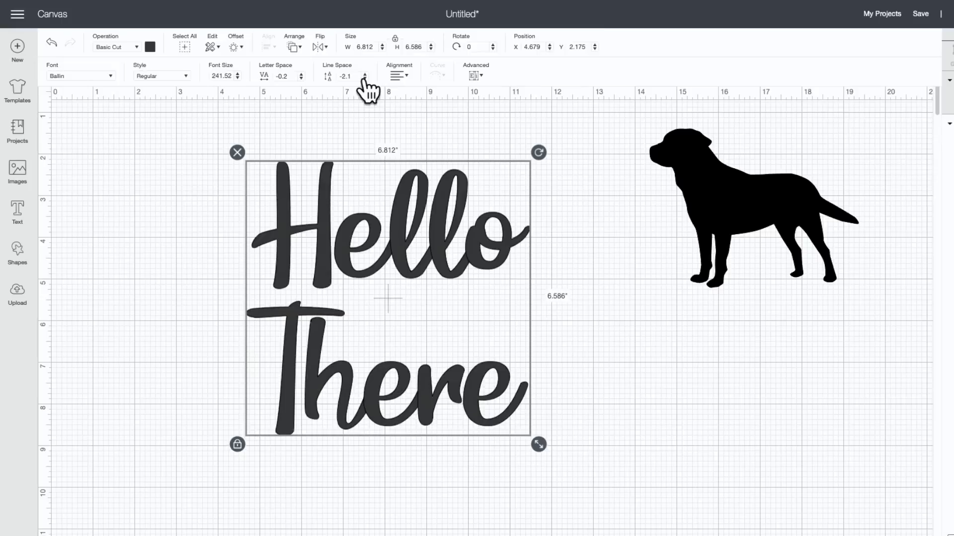
left_click(365, 79)
left_click(364, 78)
left_click(364, 78)
left_click(365, 79)
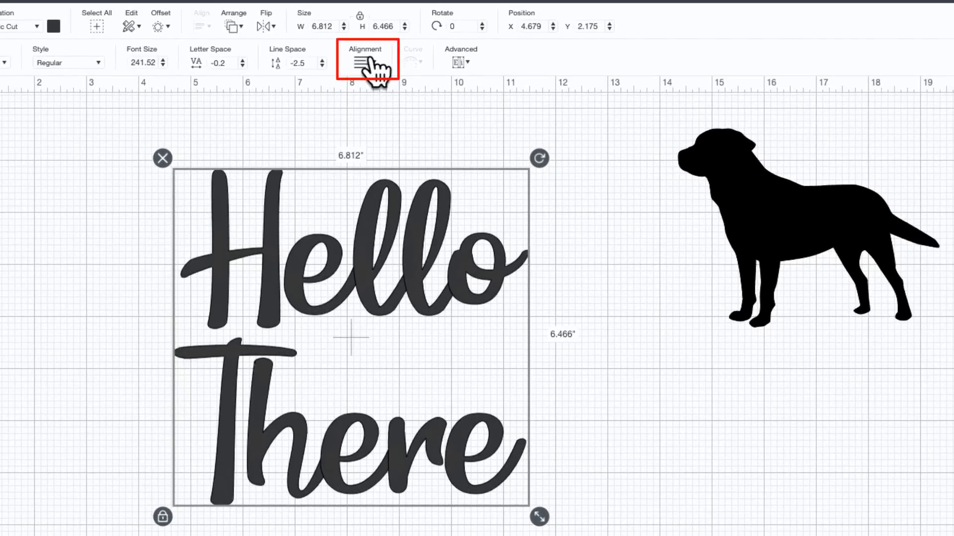
left_click(370, 61)
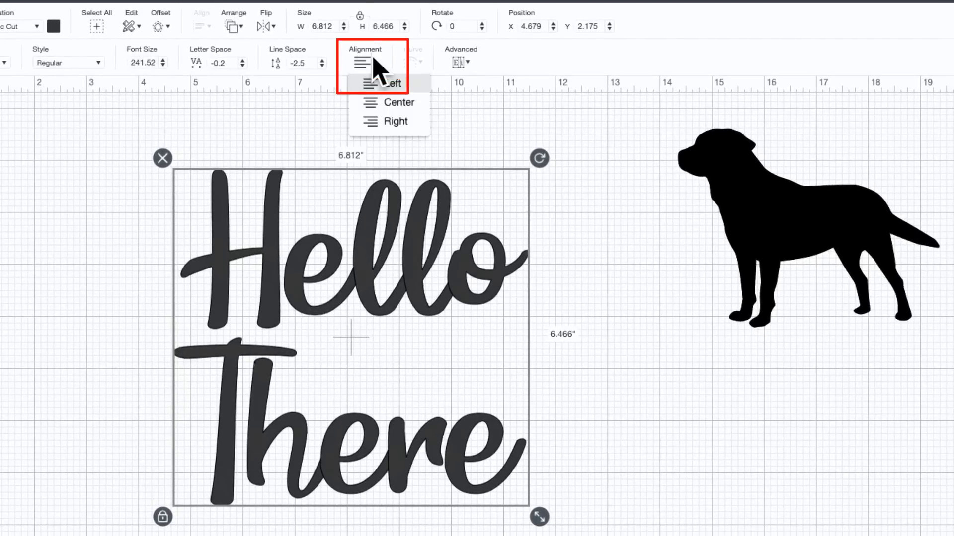
left_click(378, 102)
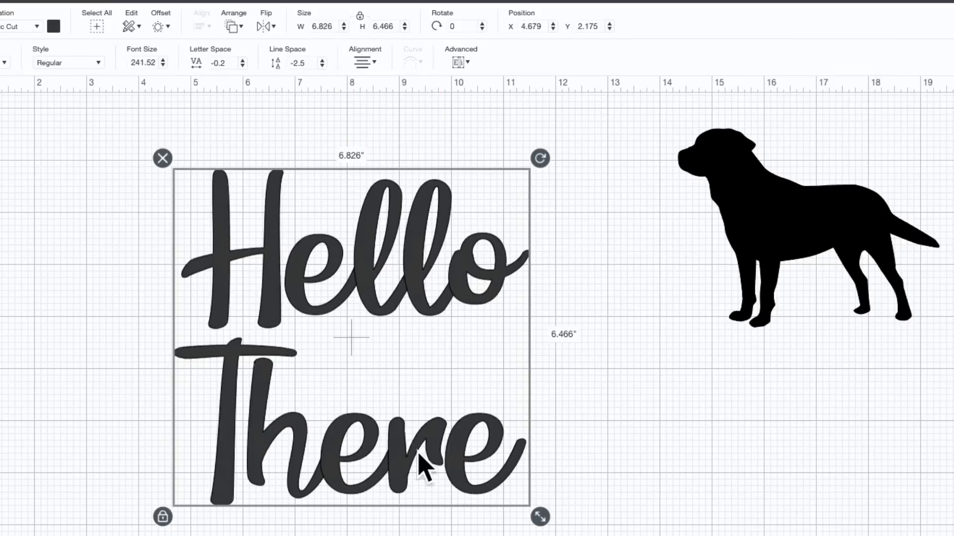
Delete the second line "There" from the text and deselect it
double_click(450, 452)
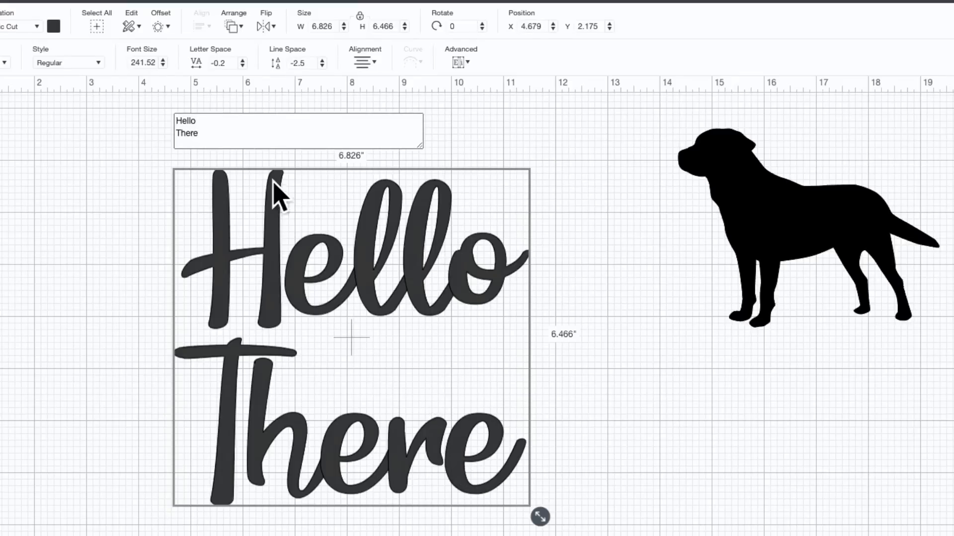
left_click_drag(226, 131, 131, 134)
key("BackSpace")
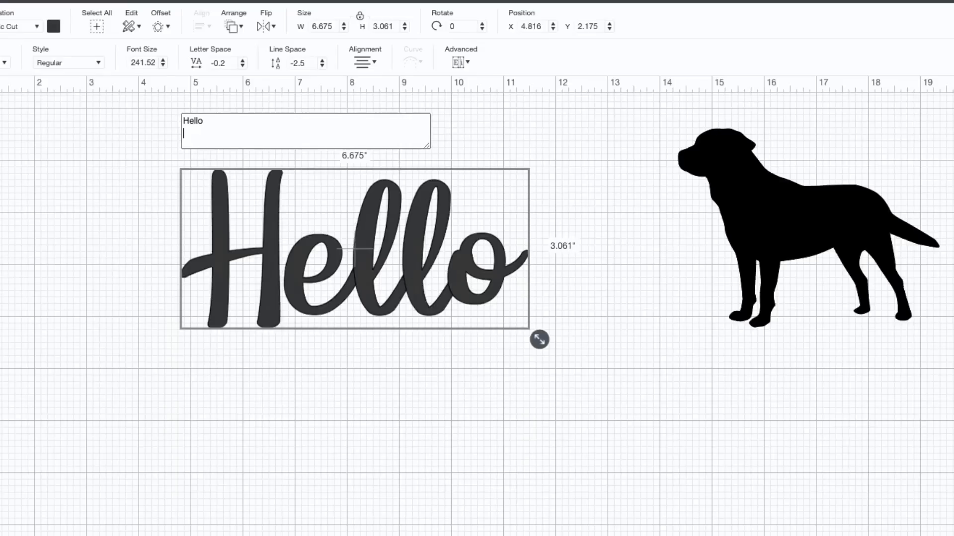
left_click(243, 379)
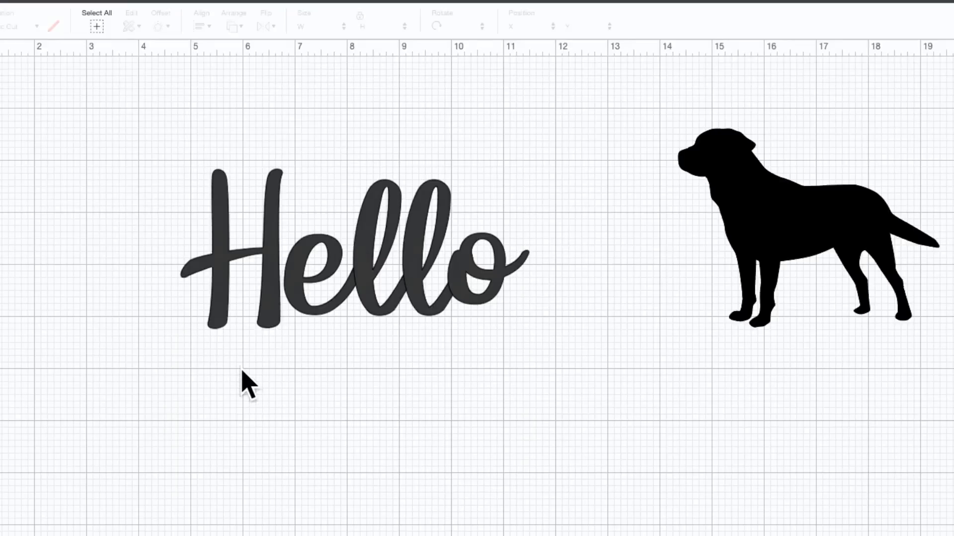
Change the Hello text's font to Barefoot Joanna and move it to about X 4.87, Y 2.98
left_click(319, 252)
right_click(312, 265)
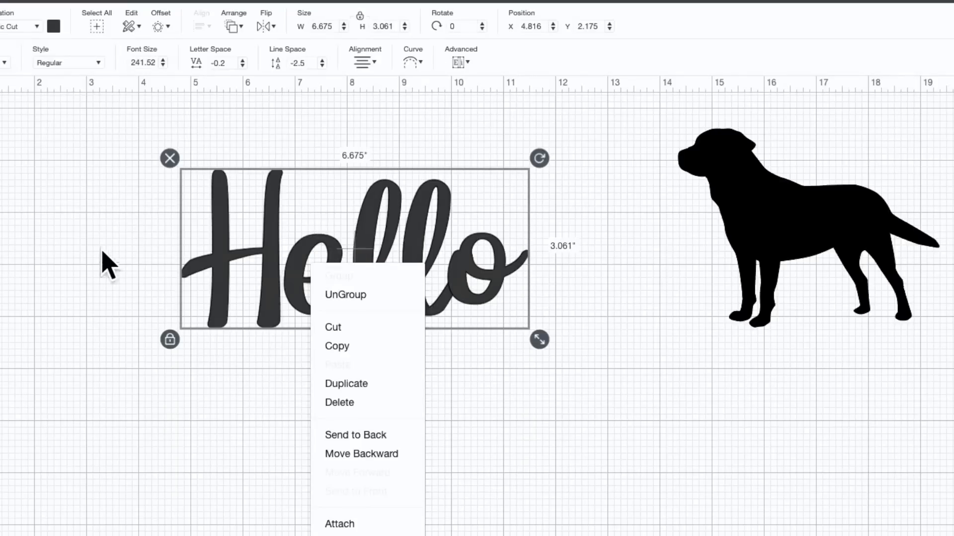
left_click(134, 261)
left_click(337, 261)
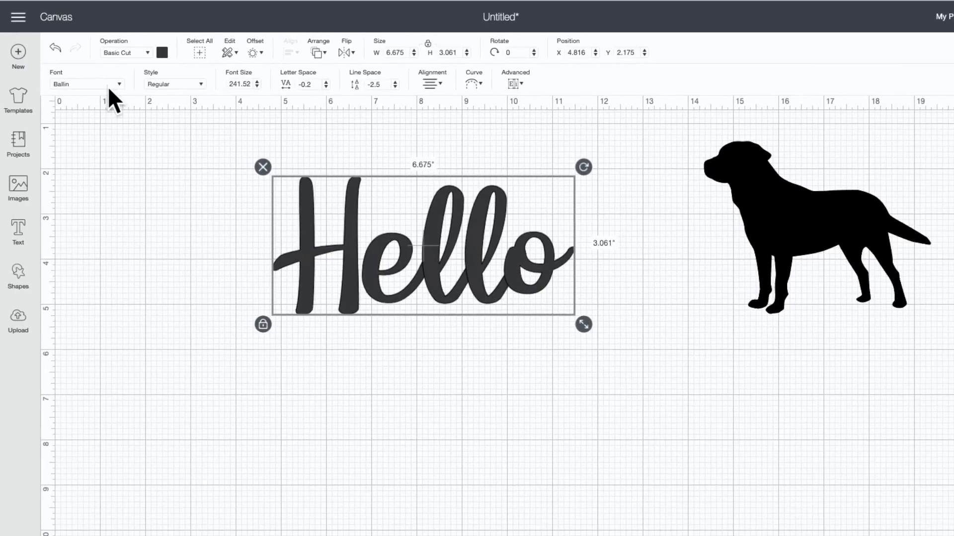
left_click(90, 82)
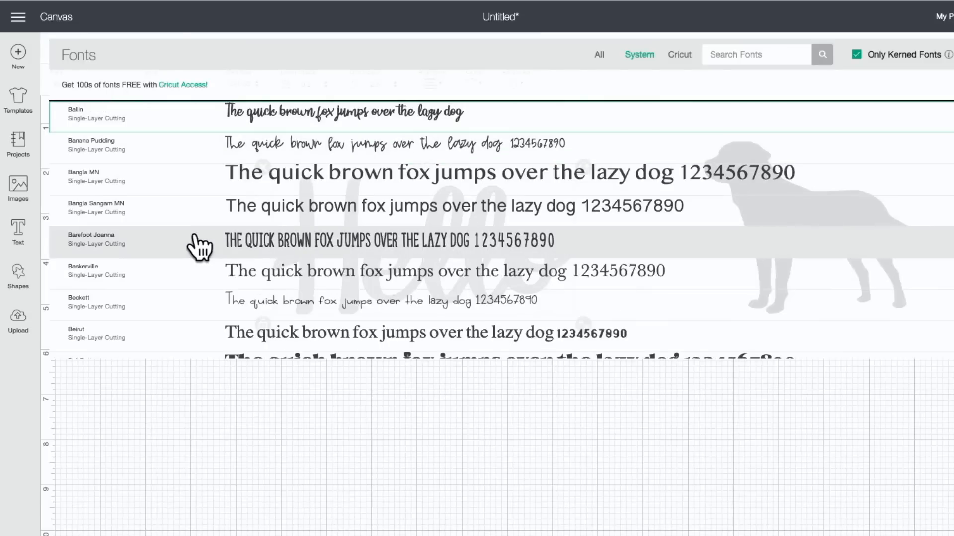
left_click(200, 243)
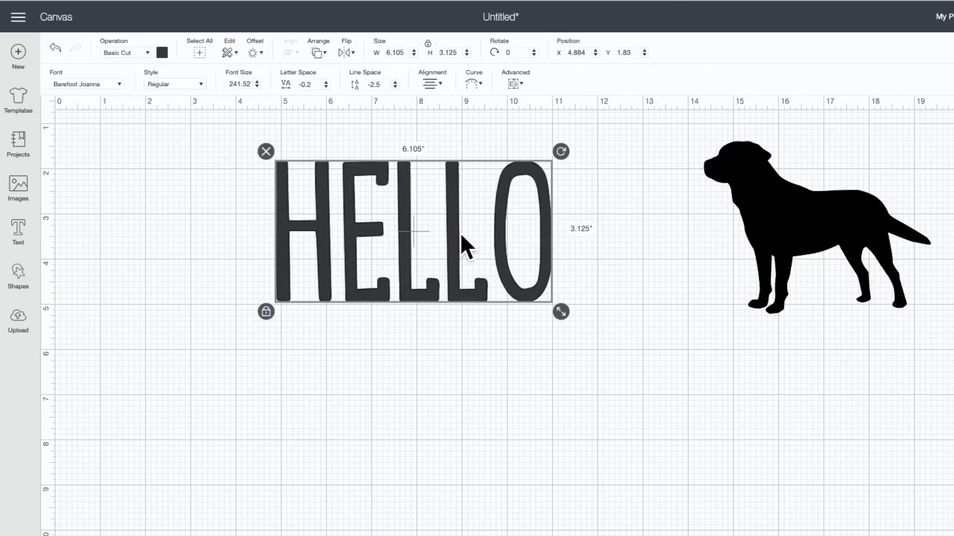
left_click(434, 227)
left_click_drag(434, 226, 434, 279)
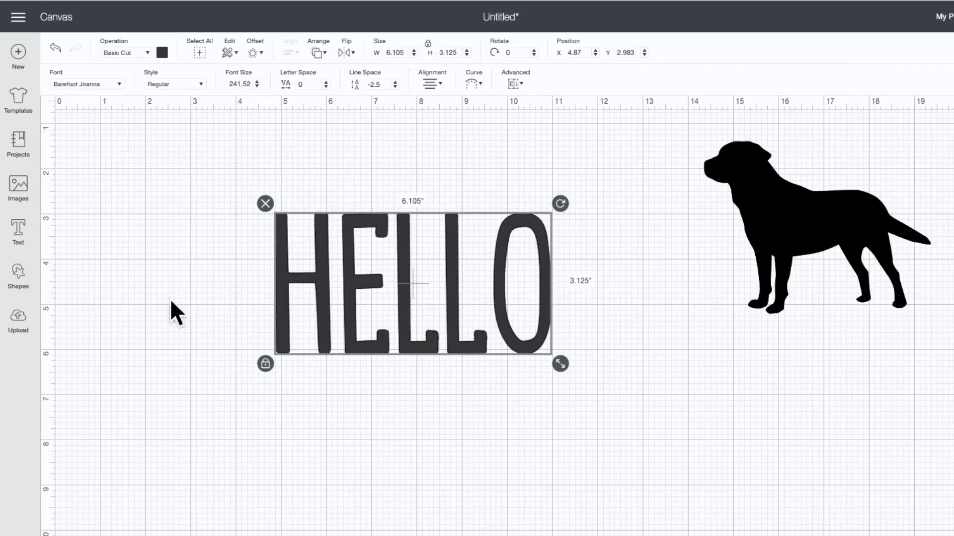
Insert a circle, enlarge it to about 14.21 inches and place it below the HELLO text at about X 0.9, Y 6.58
left_click(17, 278)
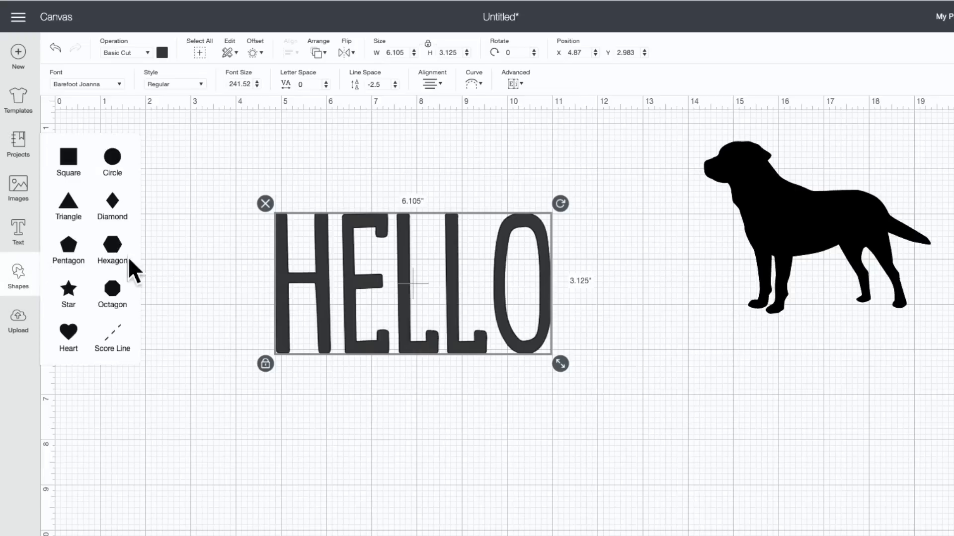
left_click(112, 158)
left_click_drag(251, 268, 751, 428)
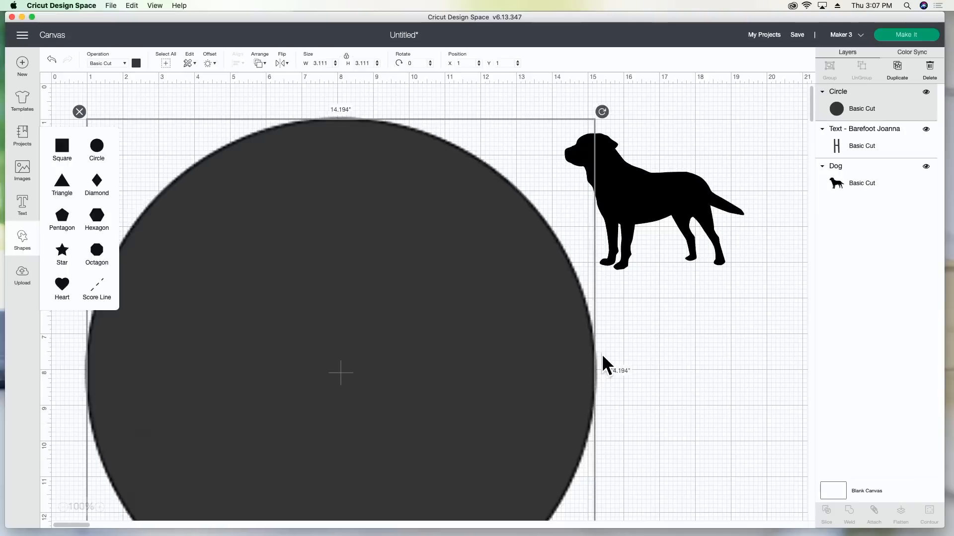
left_click_drag(409, 266, 394, 442)
left_click_drag(323, 415, 332, 440)
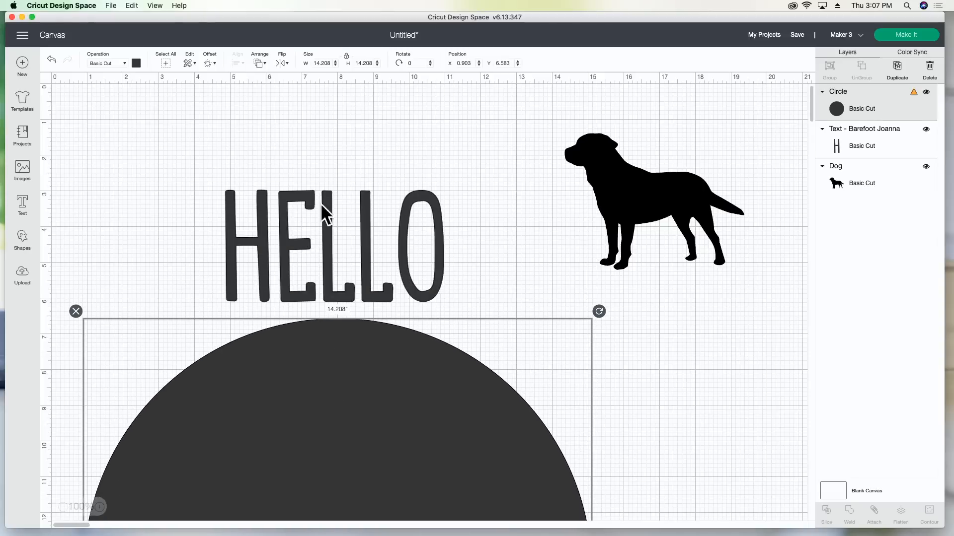
Curve the HELLO text upward at its ends with a diameter of -4.403
left_click(354, 214)
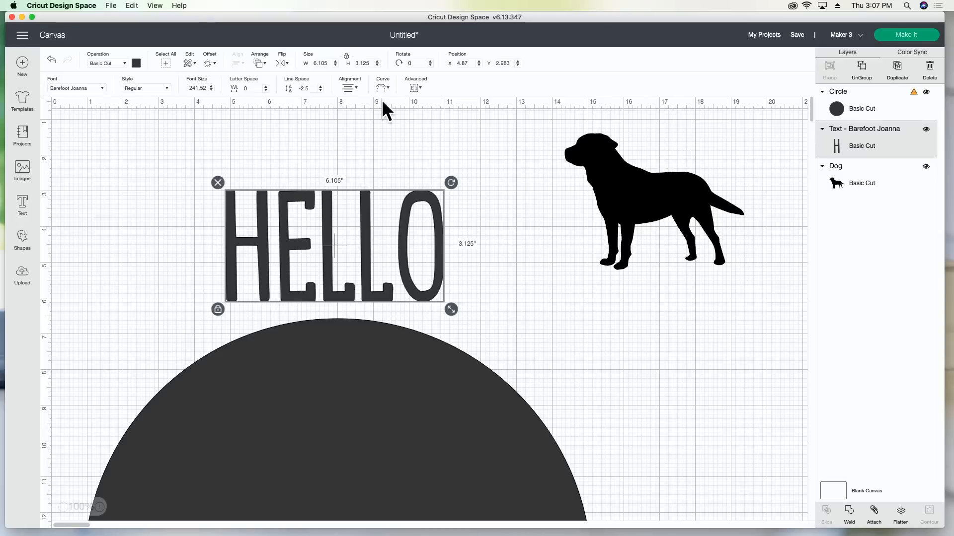
left_click(382, 88)
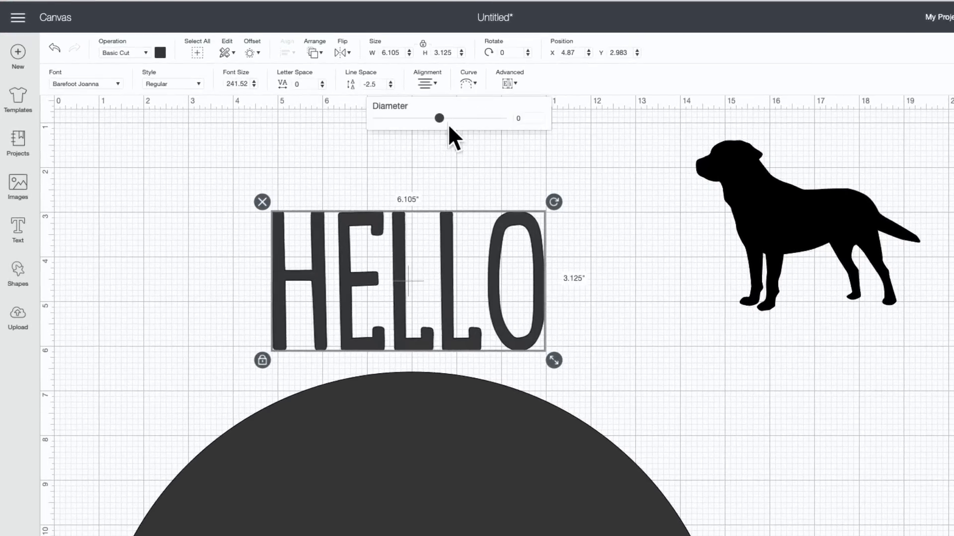
left_click_drag(439, 118, 387, 118)
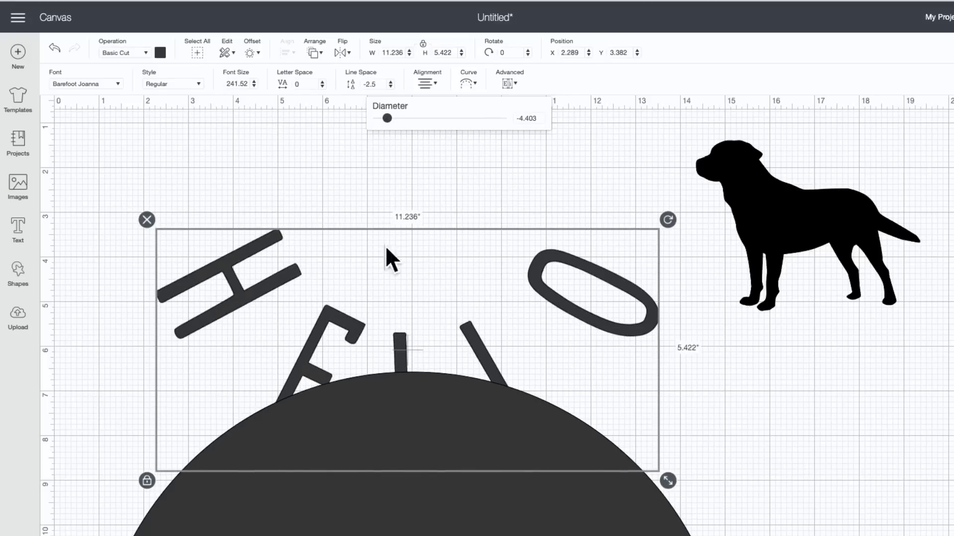
Delete the large circle and move the curved HELLO text to about X 2.28, Y 3.58
left_click(389, 505)
left_click(403, 433)
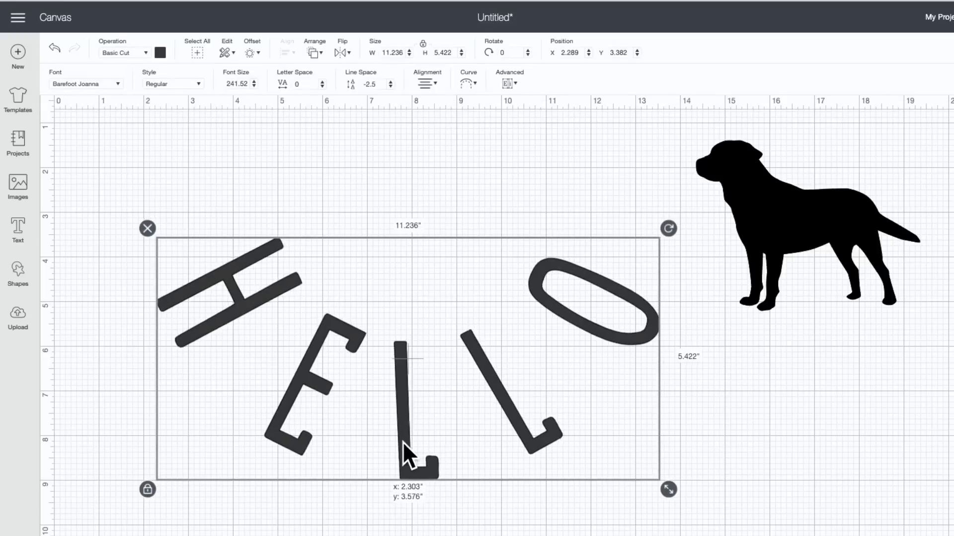
Curve the HELLO text into an arch with diameter 6.826 and move it to about X 2.69, Y 3.05
left_click(466, 84)
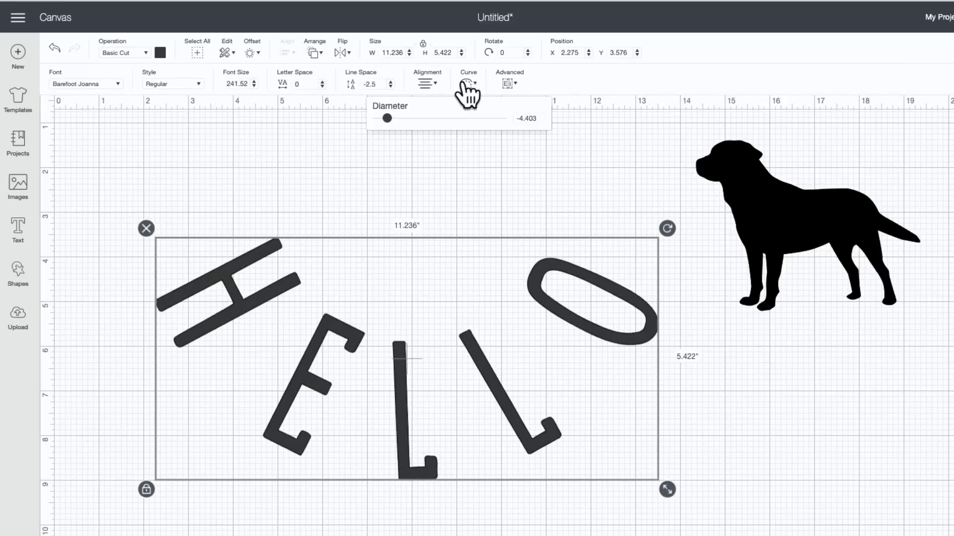
left_click_drag(387, 119, 486, 118)
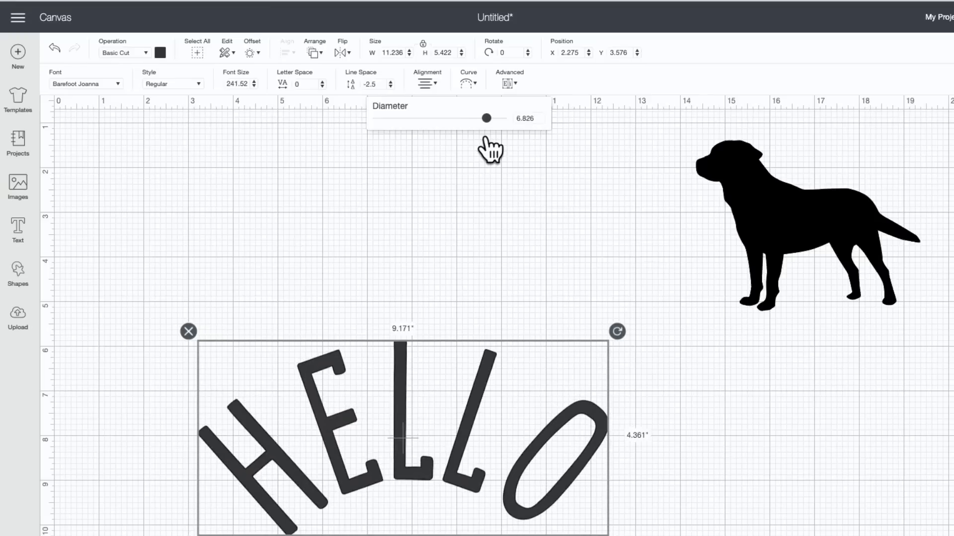
left_click_drag(355, 420, 344, 309)
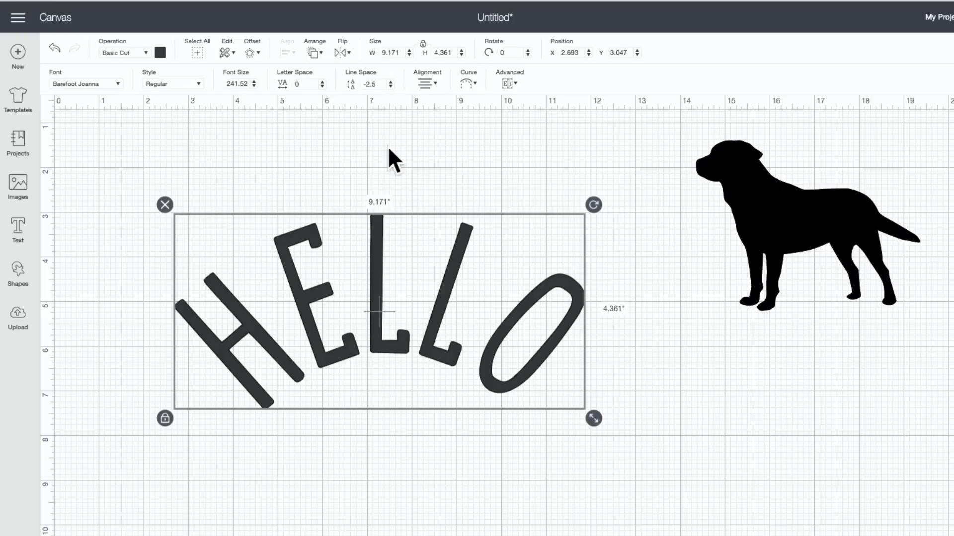
Flatten the arched HELLO text to a nearly straight line with a curve diameter of about -251.58
left_click(469, 83)
left_click_drag(485, 119, 439, 119)
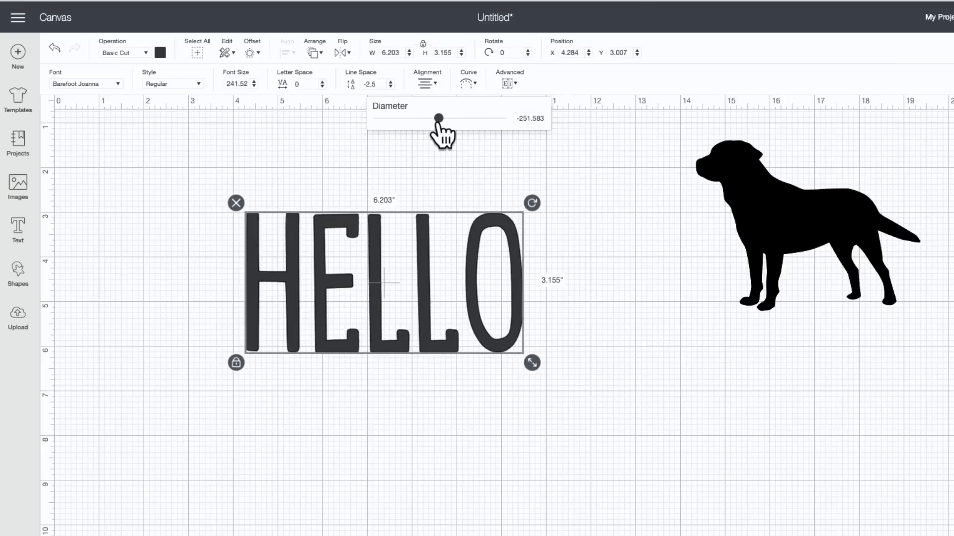
Finish the curve adjustment and move the HELLO text slightly to about X 4.23, Y 3.05
left_click(488, 140)
left_click(397, 273)
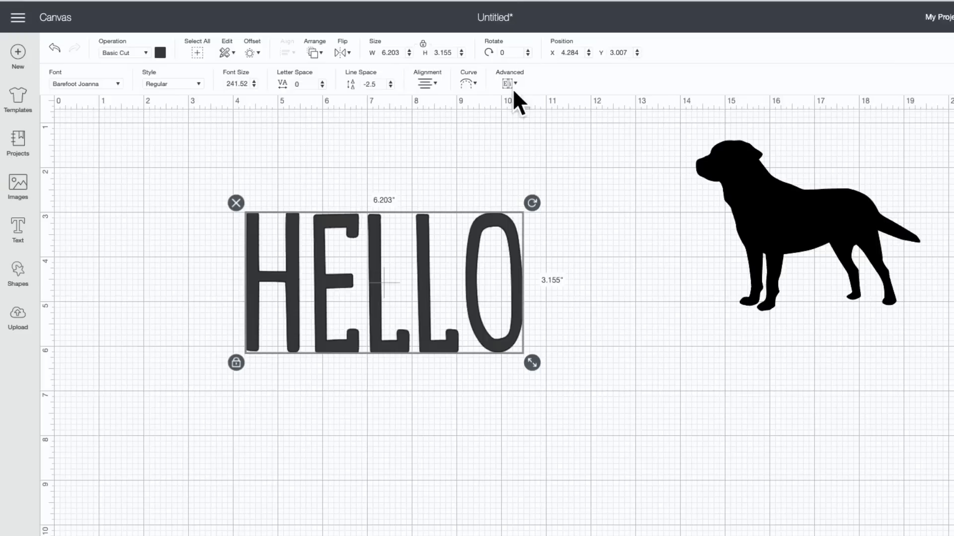
mouse_move(395, 281)
left_mouse_down()
mouse_move(381, 290)
mouse_move(392, 283)
left_mouse_up()
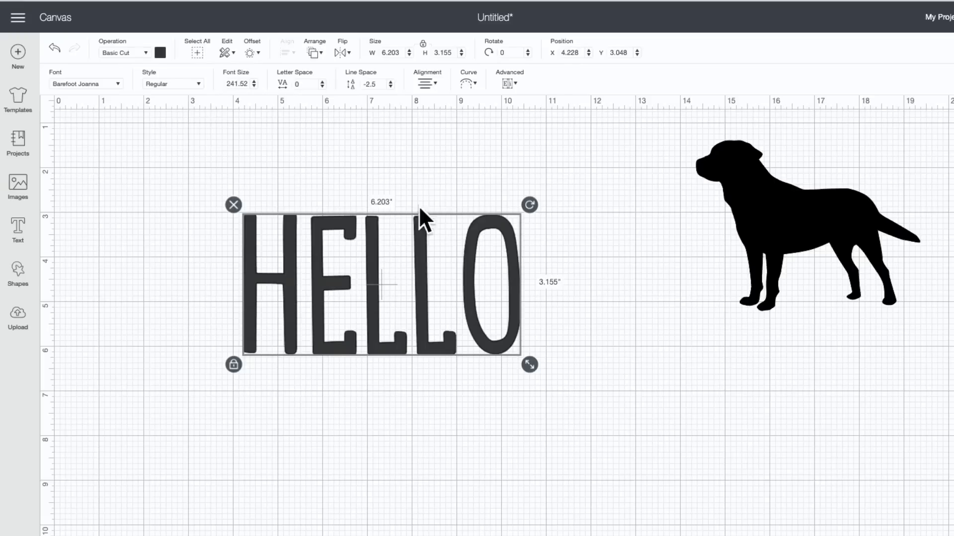
Ungroup the HELLO text into individual letters and select the separate letter layers in turn, from the O to the E
left_click(511, 83)
left_click(528, 109)
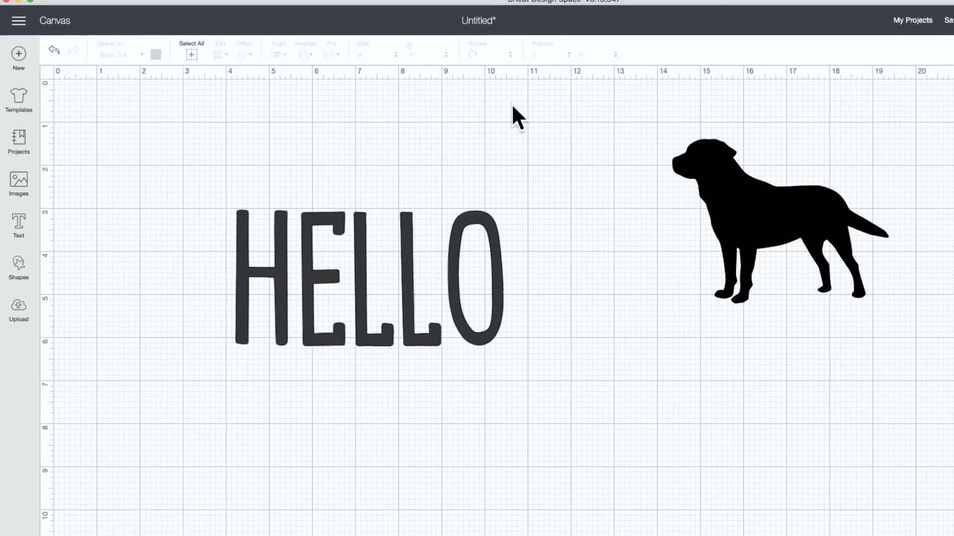
left_click(916, 109)
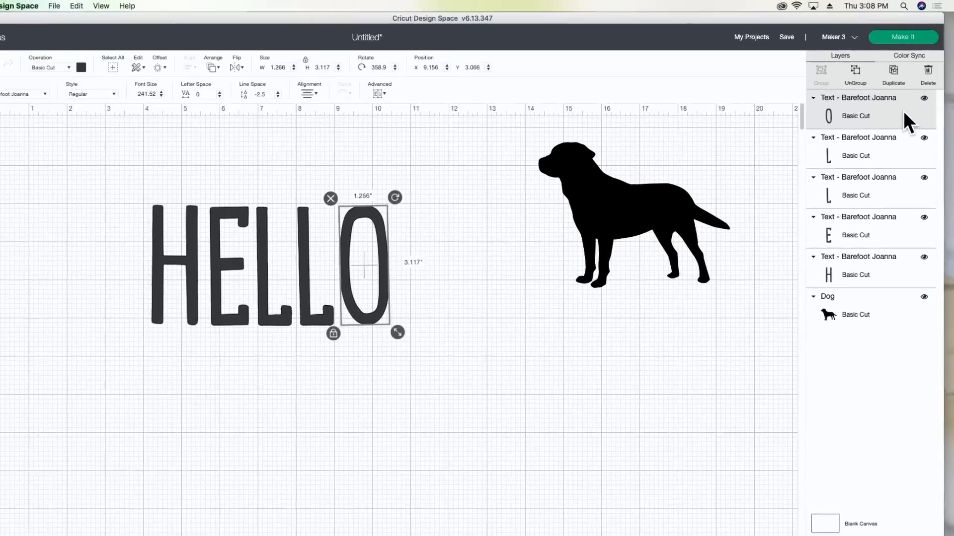
left_click(899, 140)
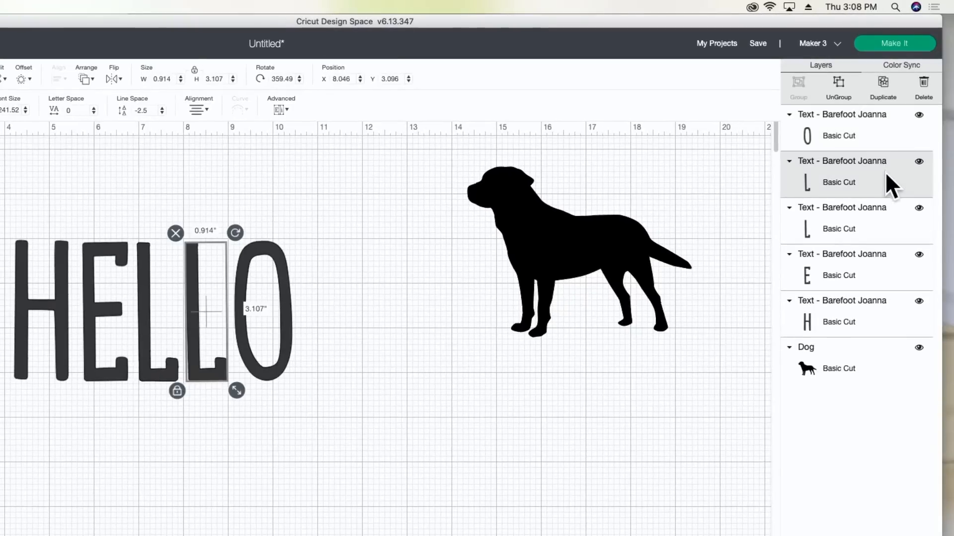
left_click(880, 201)
left_click(872, 255)
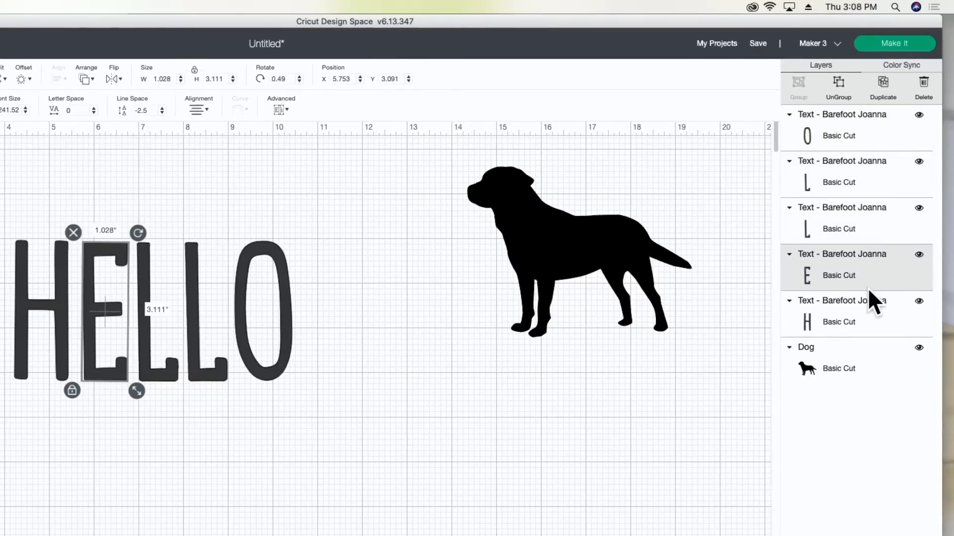
Move the letter E below the word to about X 7.03, Y 7.72, and undo both the move and the ungrouping
left_click_drag(134, 313, 191, 515)
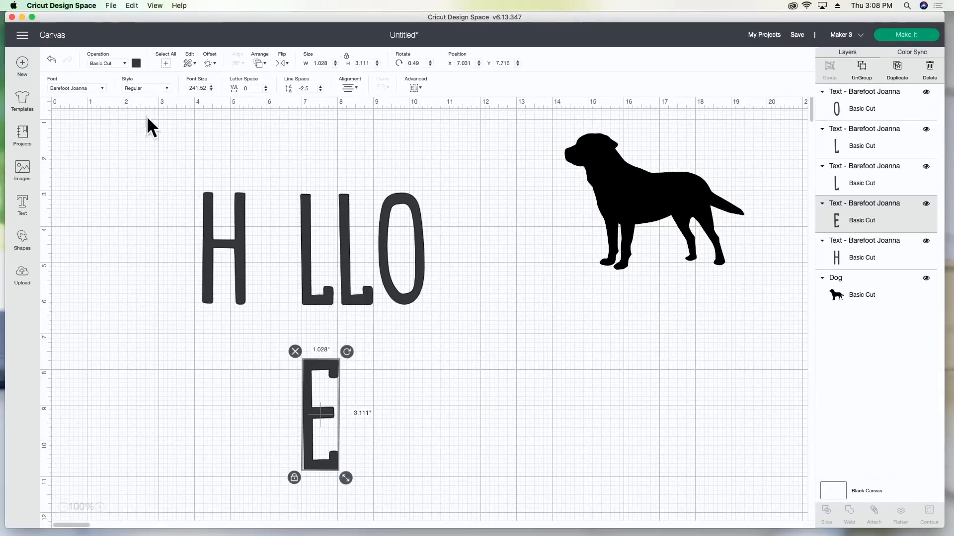
left_click(52, 60)
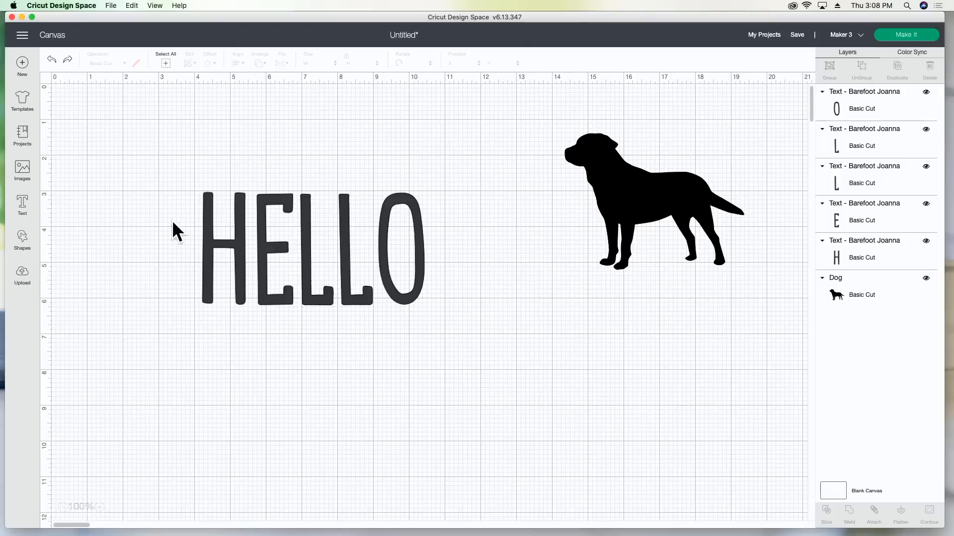
left_click(52, 60)
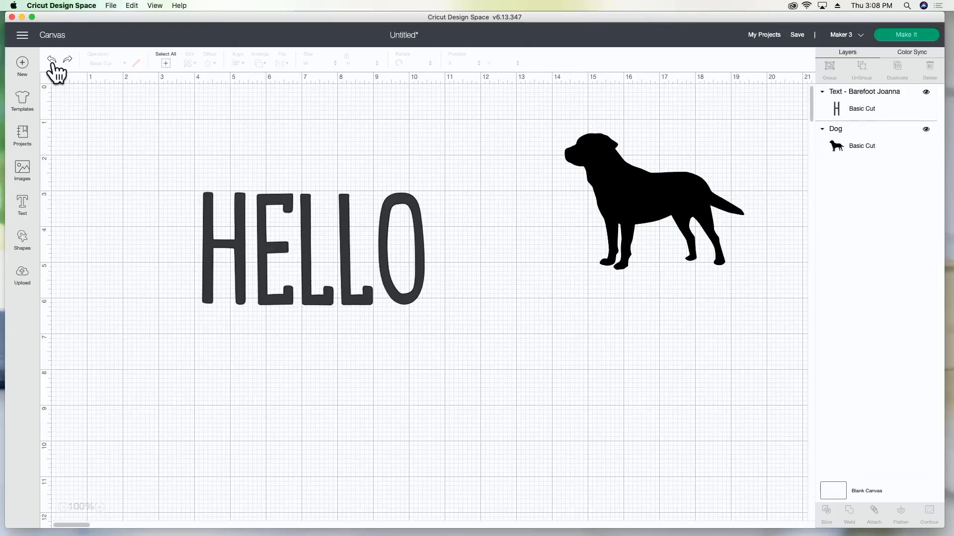
Move the whole HELLO text beneath the dog to about X 13.24, Y 5.55, and deselect it
left_click(859, 92)
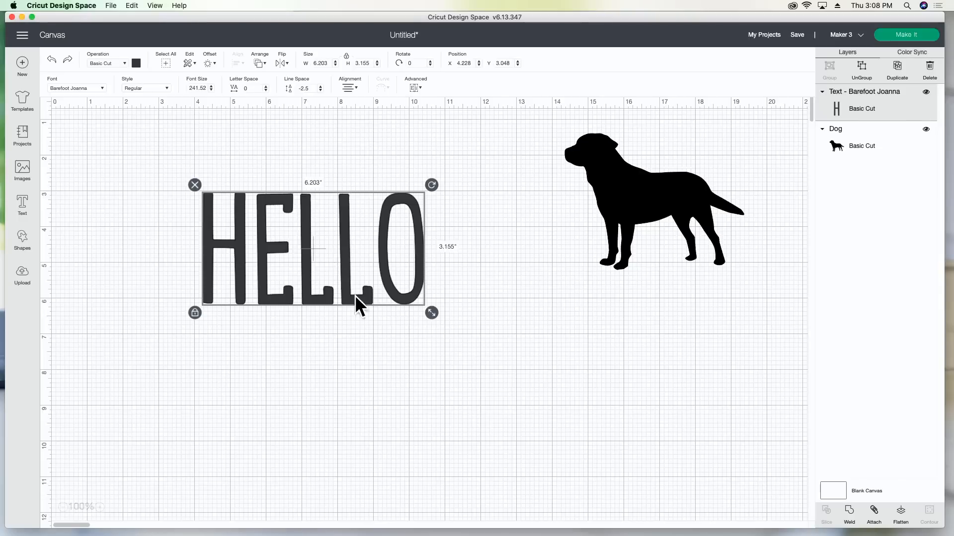
left_click_drag(284, 289, 606, 380)
left_click(188, 370)
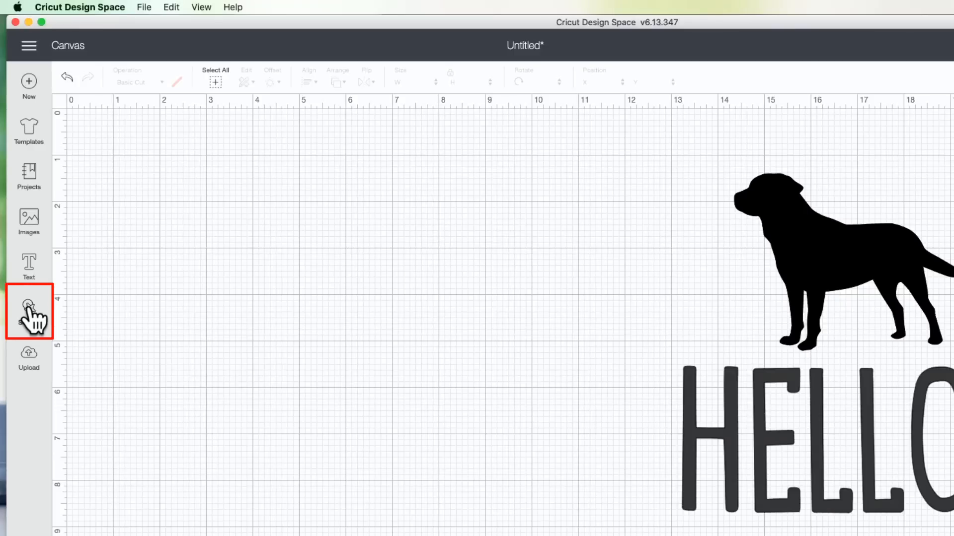
Add a hexagon shape at about X 3.61, Y 1.72, and delete it from the canvas
left_click(28, 306)
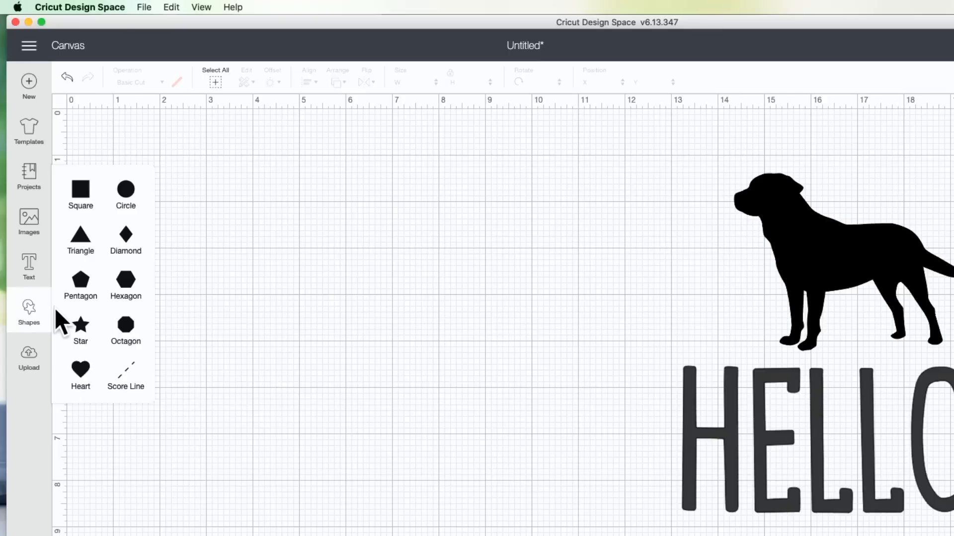
left_click(125, 280)
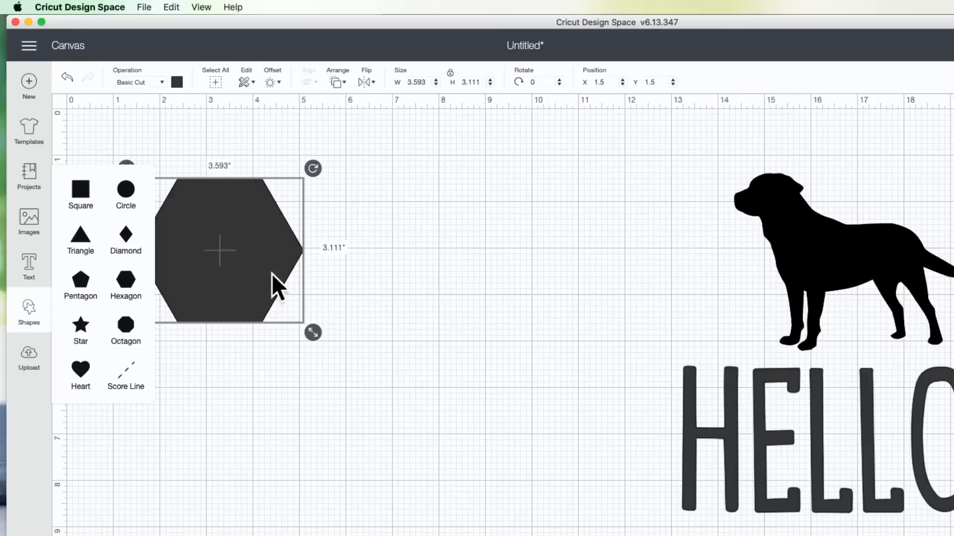
left_click_drag(293, 286, 347, 294)
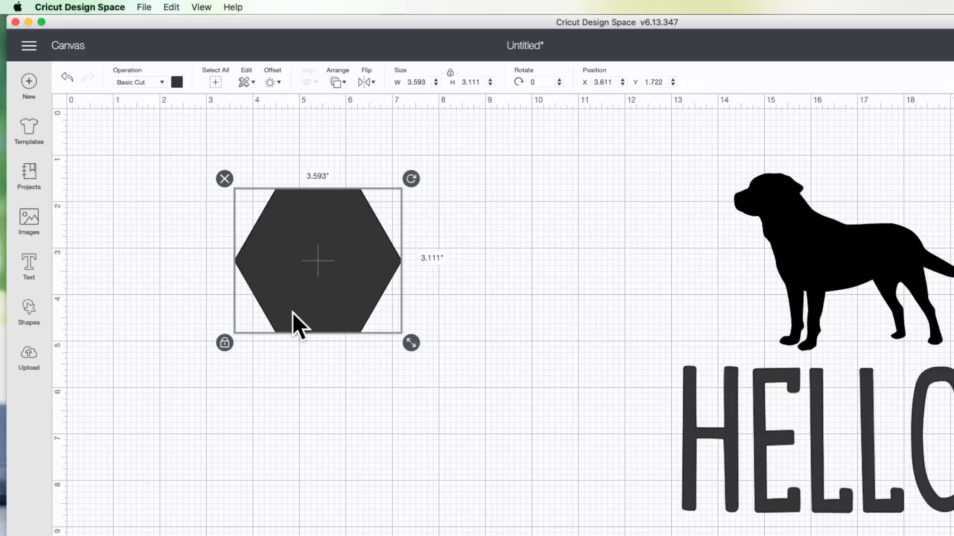
key("Delete")
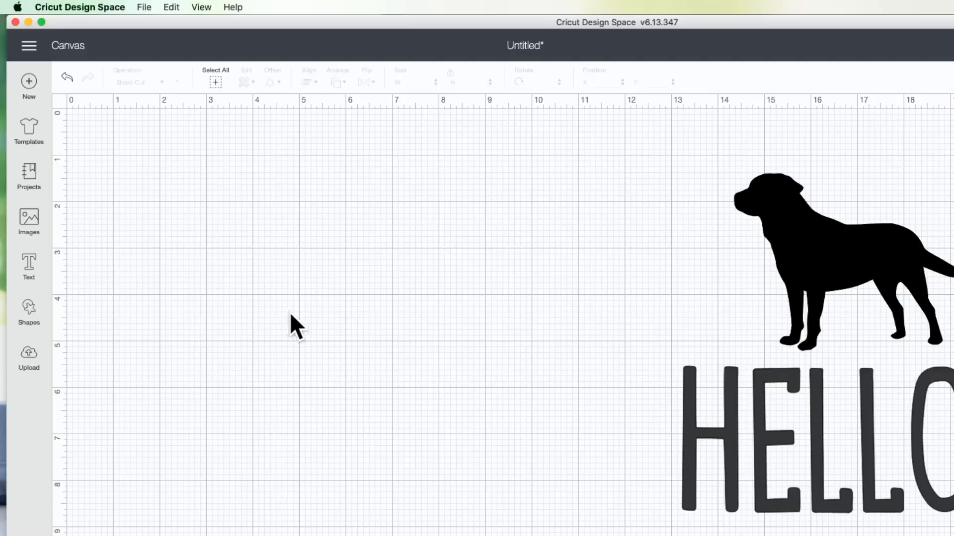
Browse the full collection of previously uploaded images and return to the canvas without adding any
left_click(33, 368)
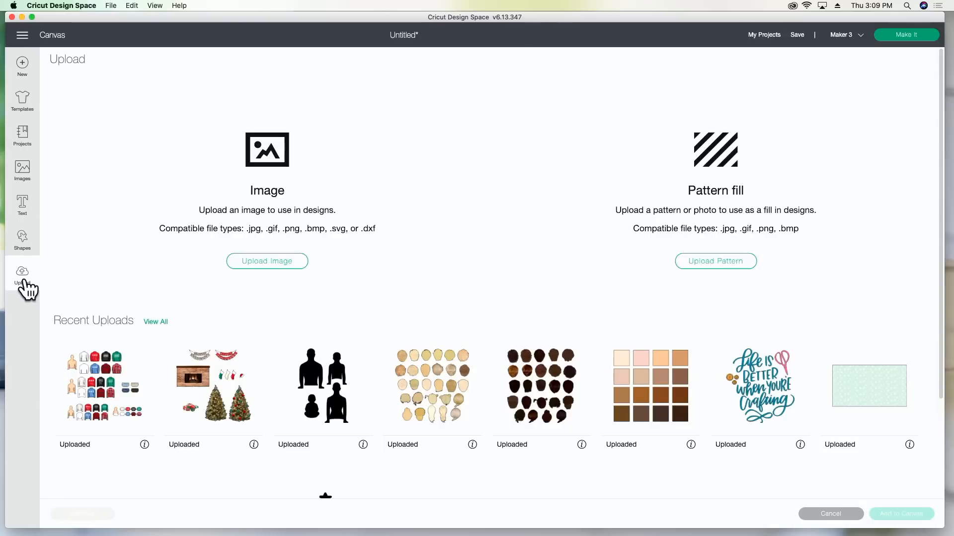
scroll(331, 269, "down", 5)
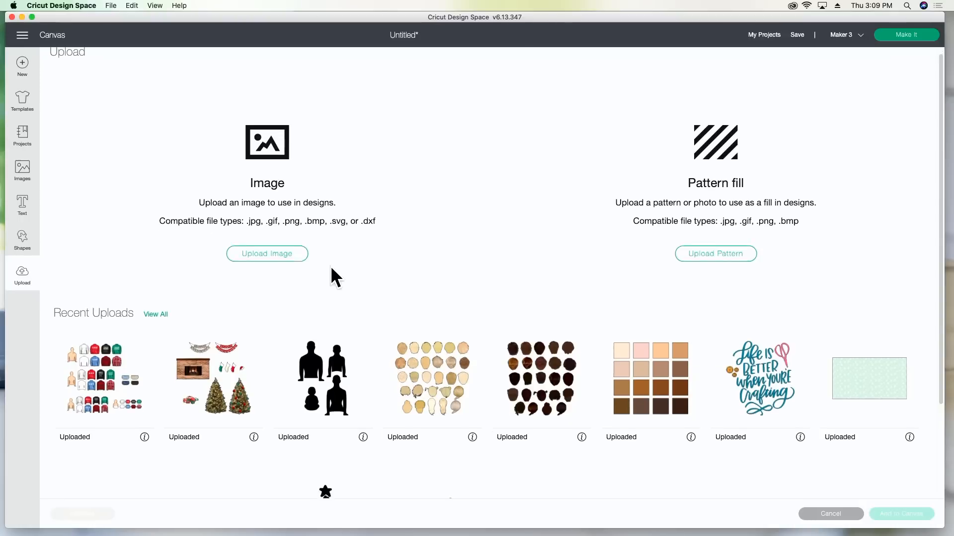
left_click(160, 197)
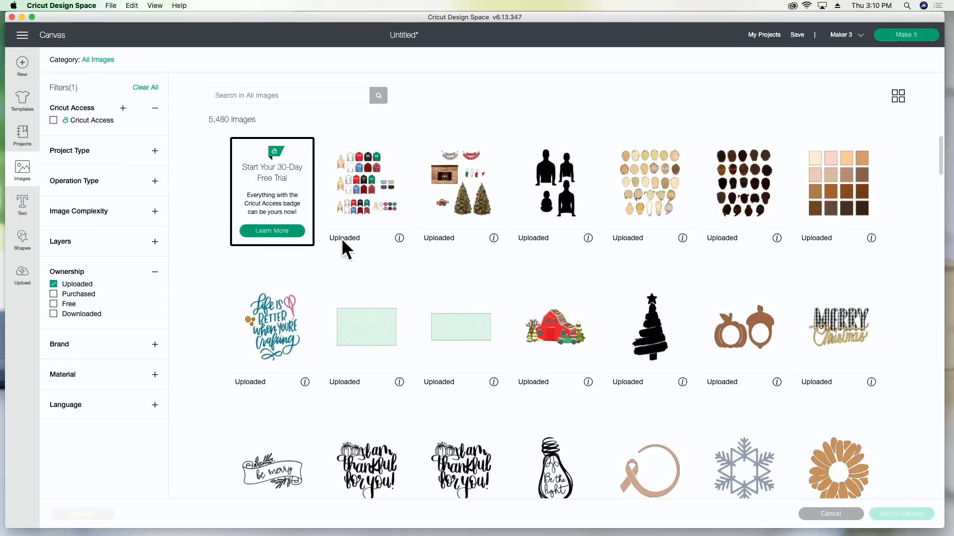
scroll(475, 311, "down", 1)
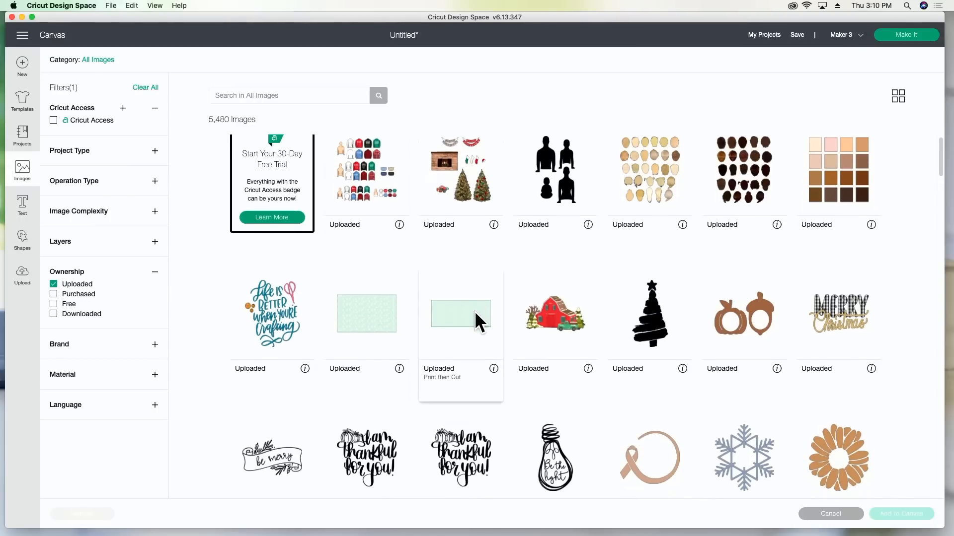
scroll(475, 311, "down", 10)
scroll(475, 311, "down", 10)
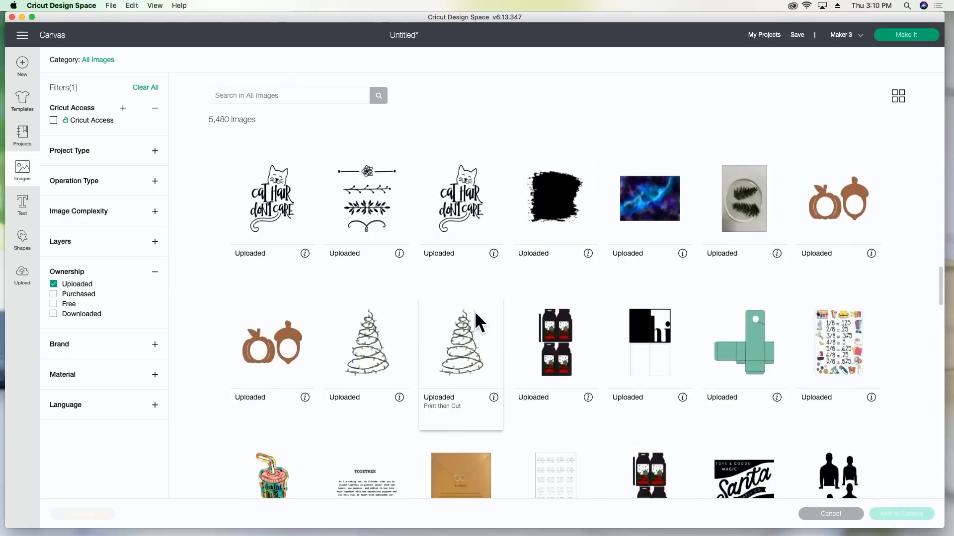
scroll(475, 311, "up", 10)
scroll(475, 311, "down", 10)
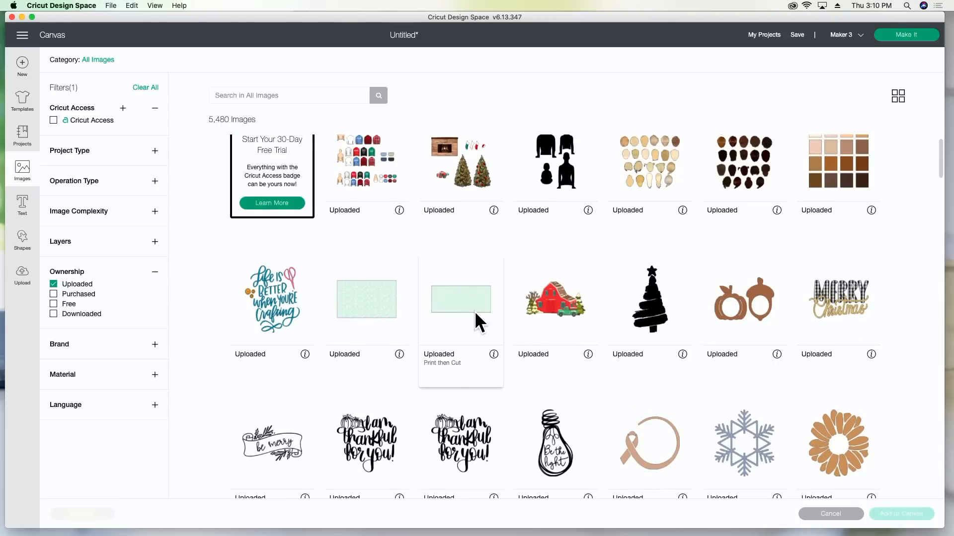
scroll(475, 311, "up", 1)
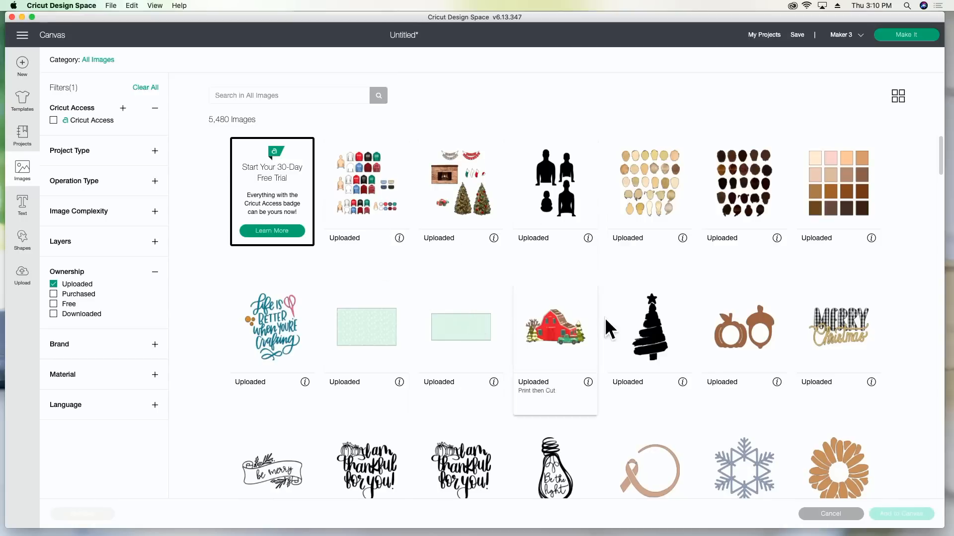
left_click(830, 513)
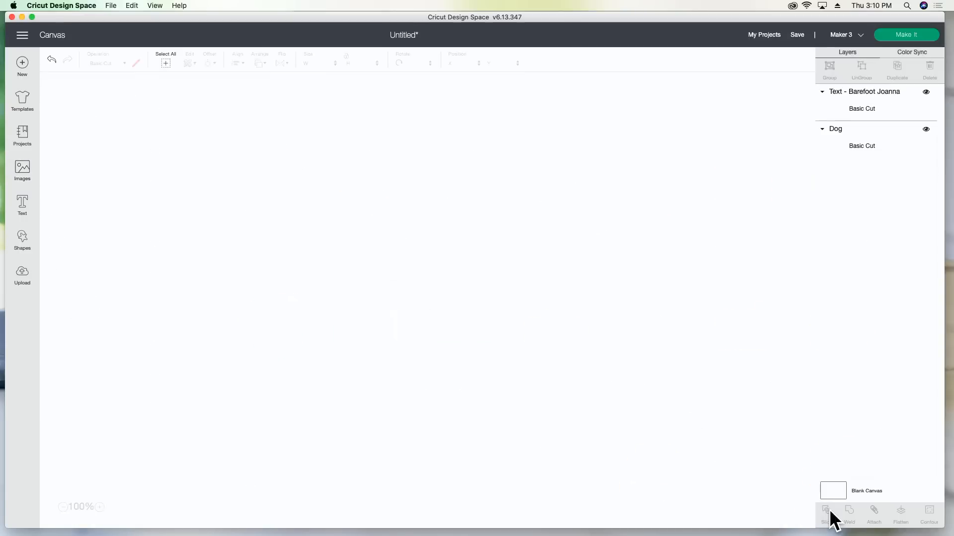
Examine the compatible file types for image uploads and return to the canvas
left_click(20, 278)
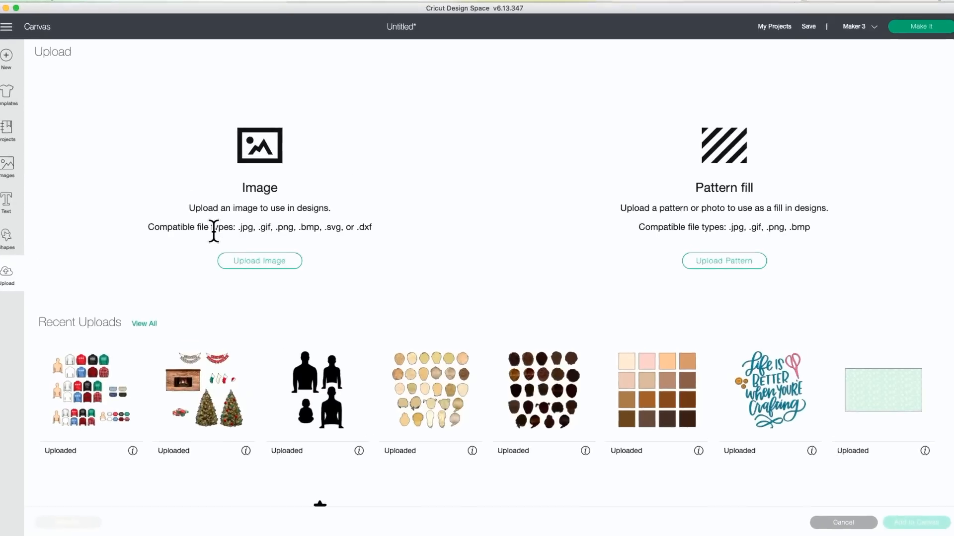
left_click_drag(148, 227, 349, 218)
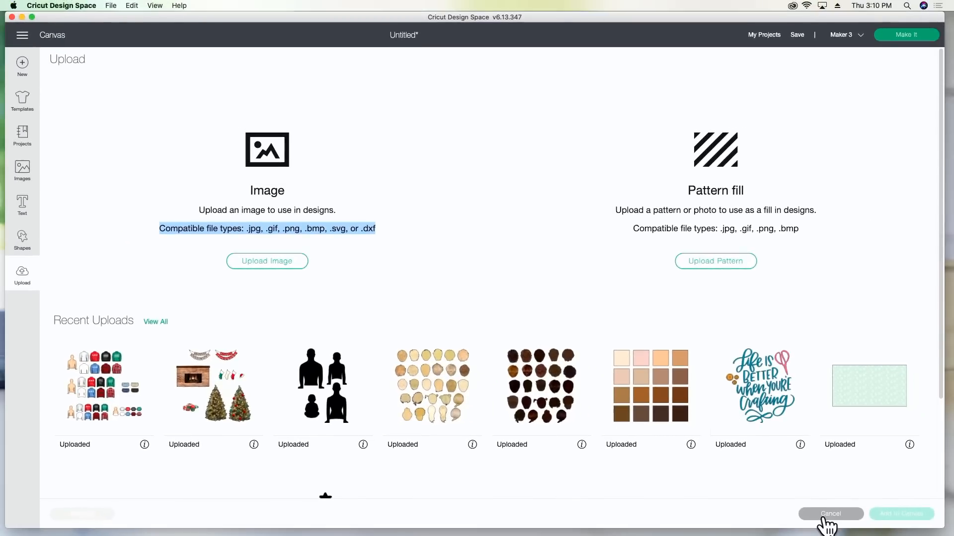
left_click(824, 520)
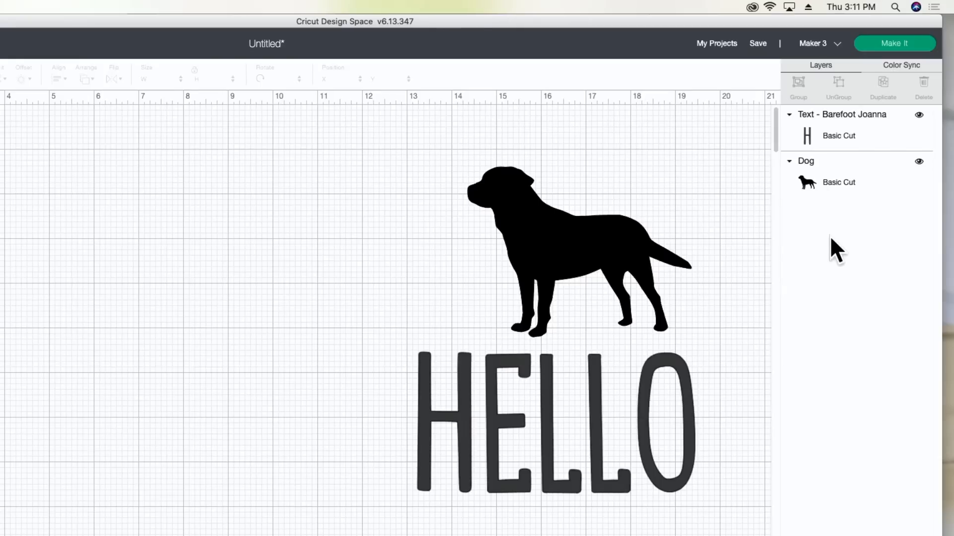
Change the Dog layer's material color to light blue and deselect it
left_click(873, 121)
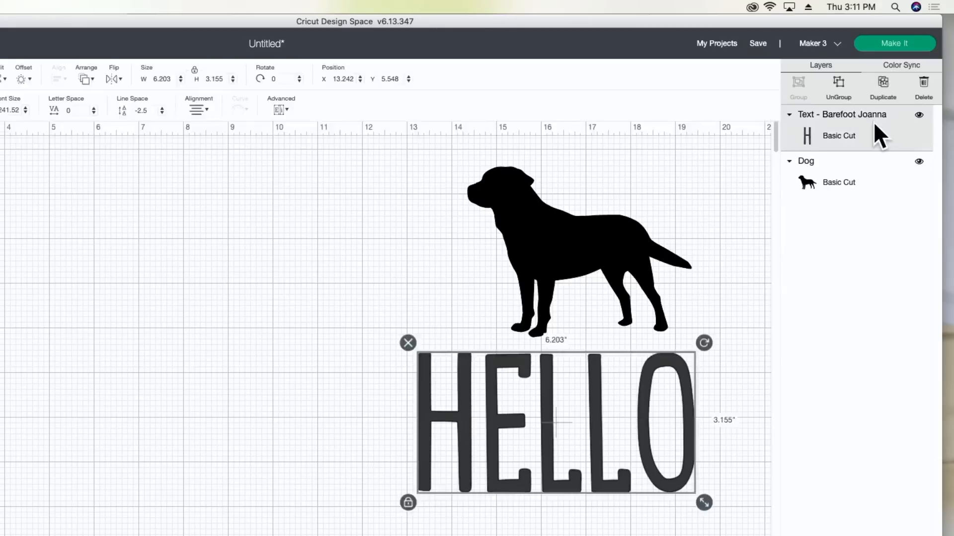
left_click(865, 170)
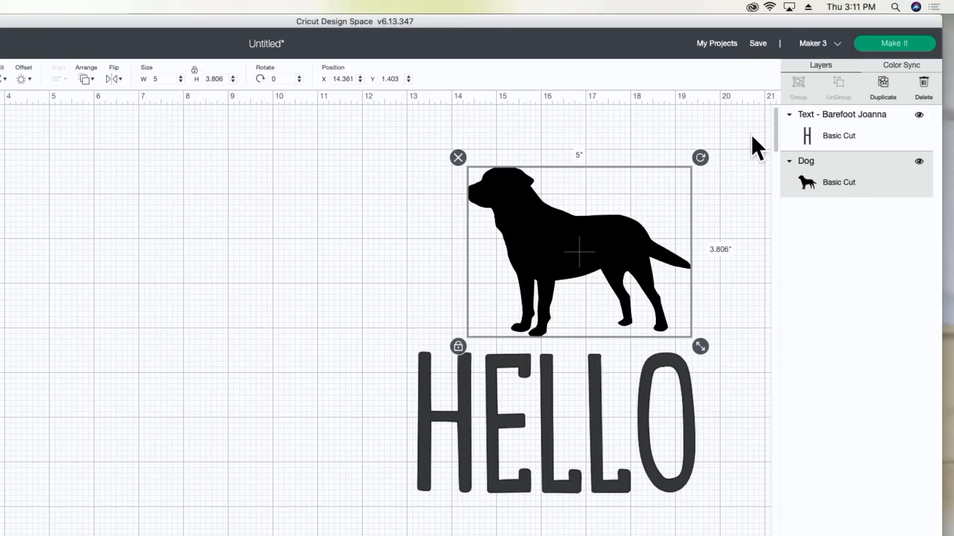
left_click(9, 73)
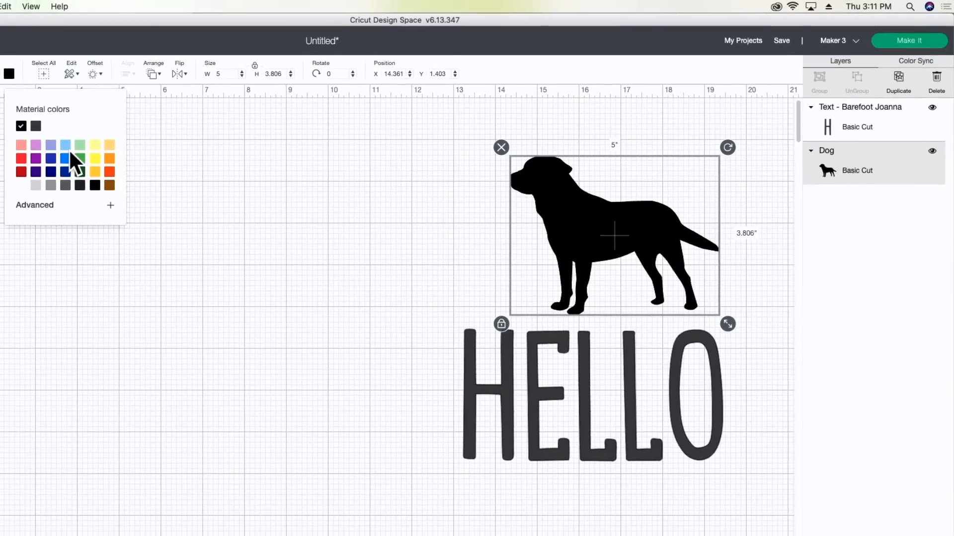
left_click(67, 148)
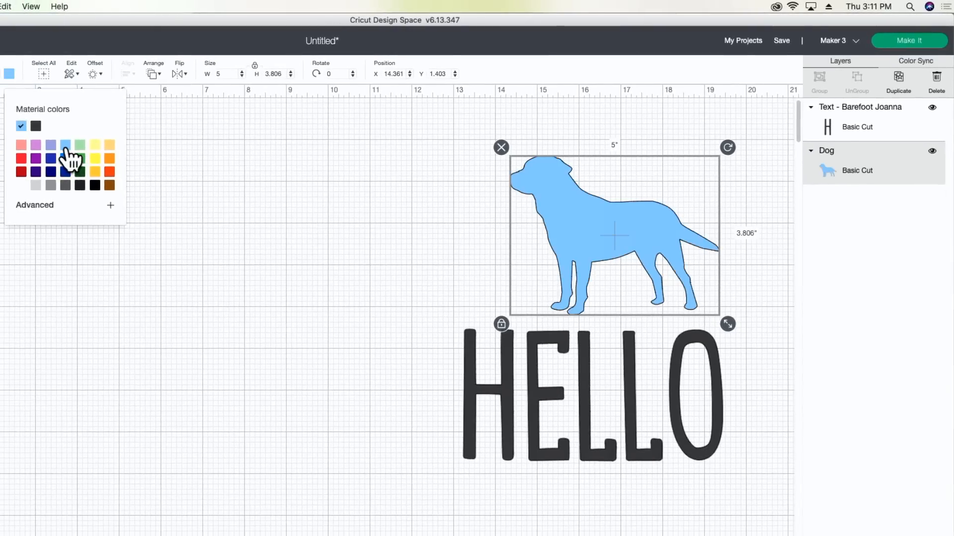
left_click(412, 239)
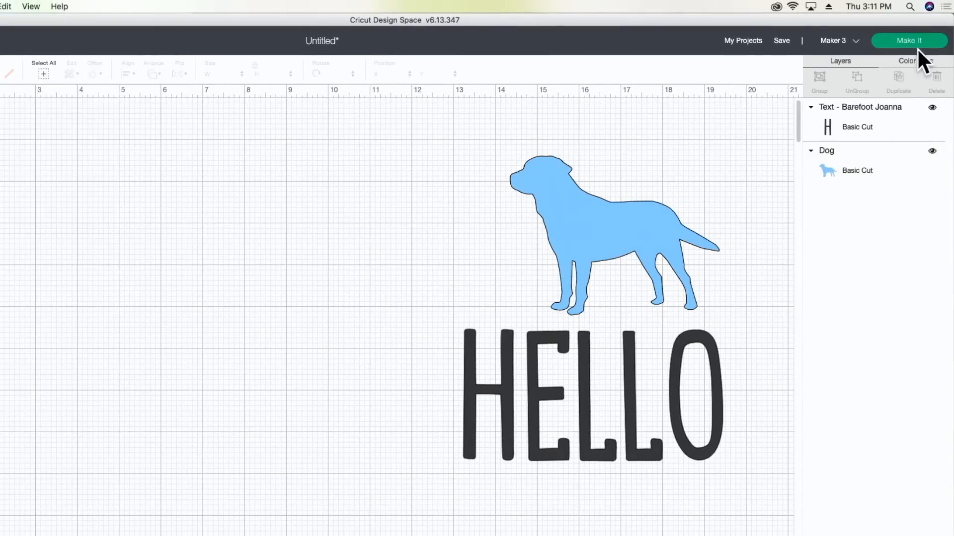
Sync the HELLO text's color to the dog's light blue with Color Sync, and select the dog in the layer view
left_click(913, 60)
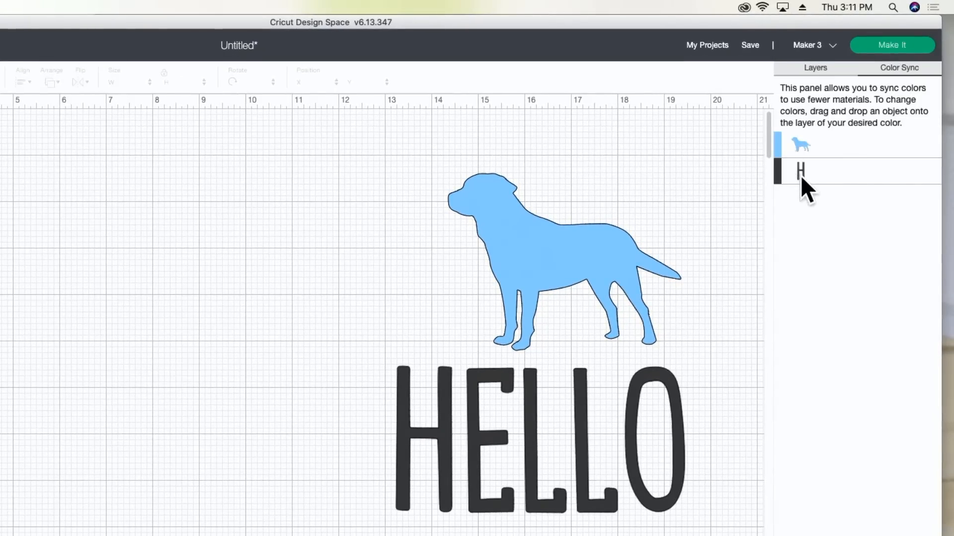
left_click_drag(800, 175, 818, 150)
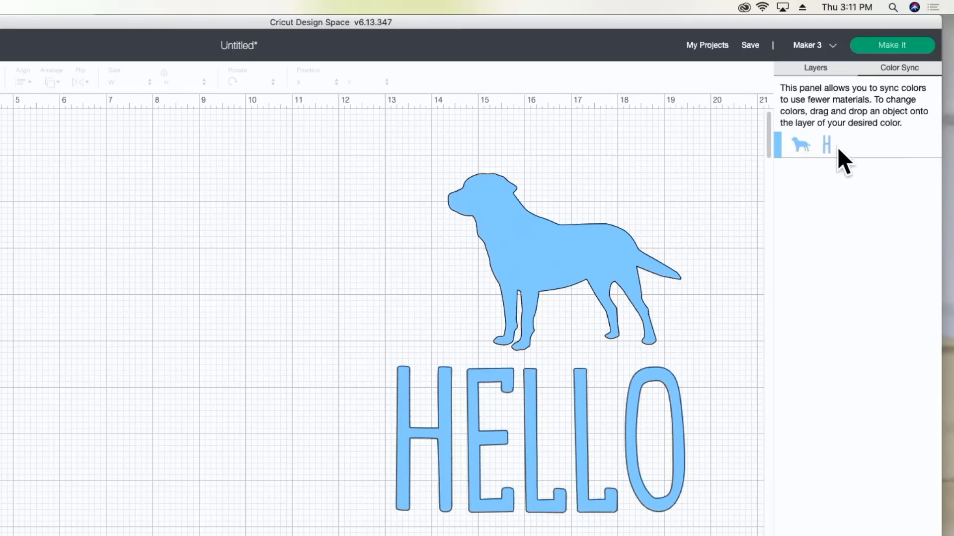
left_click(823, 73)
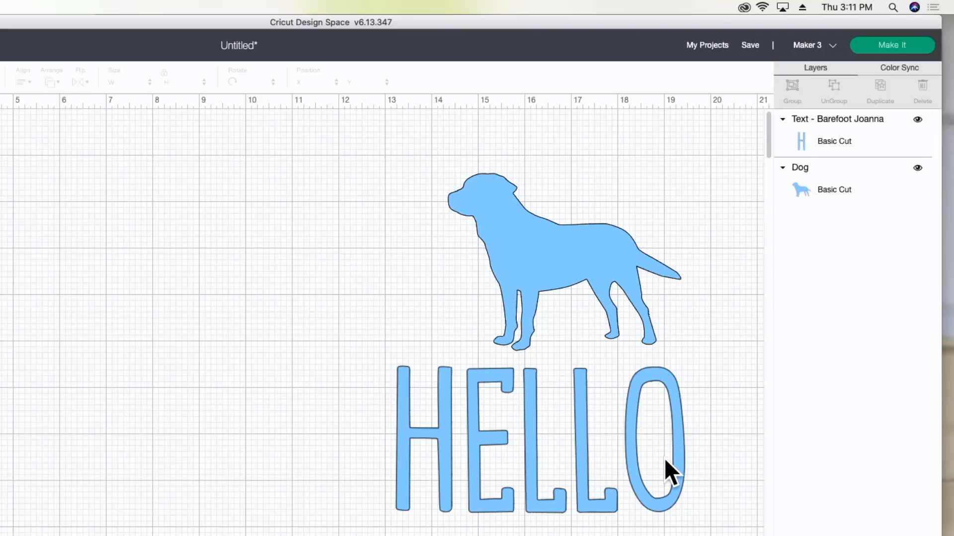
left_click(568, 272)
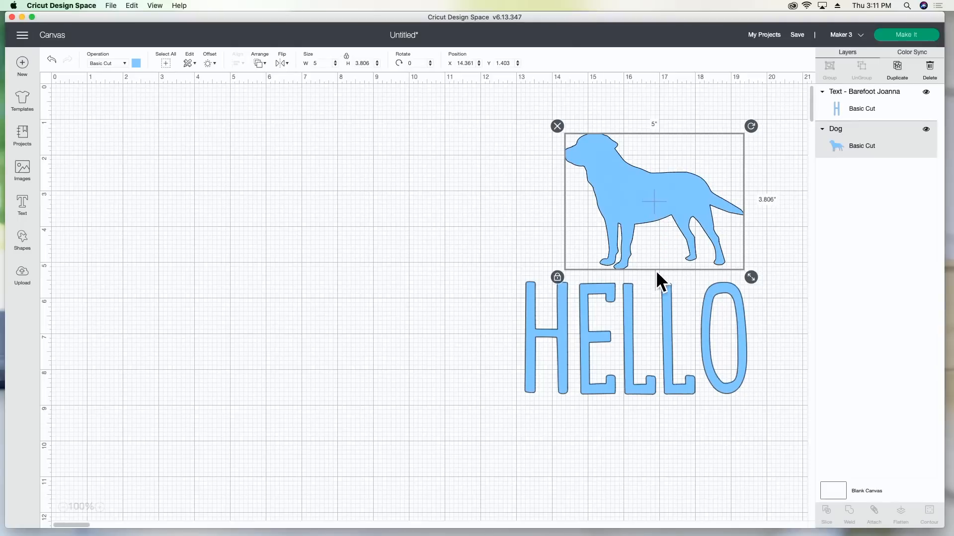
Move the dog away from the HELLO text and enlarge it to about 9.7 by 7.4 inches
left_click(660, 303)
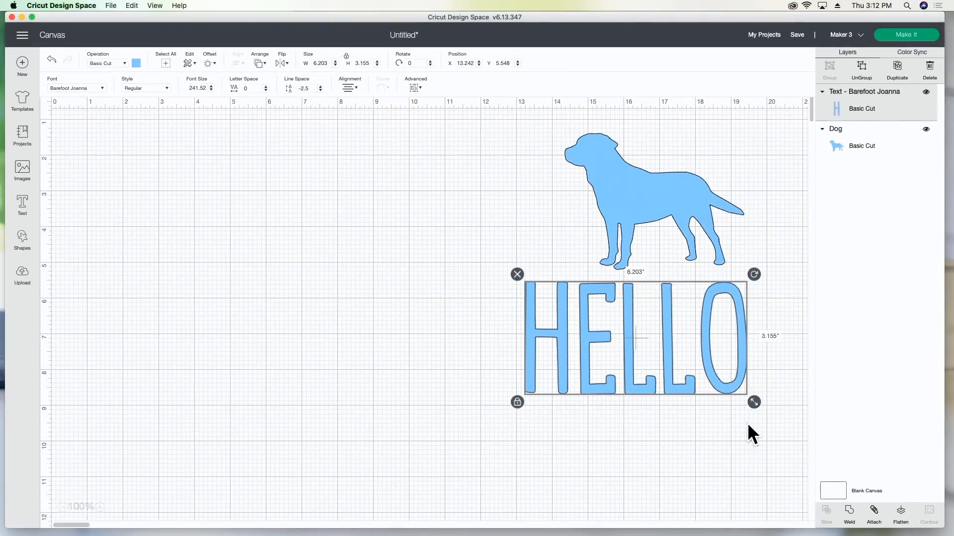
left_click_drag(629, 221, 230, 234)
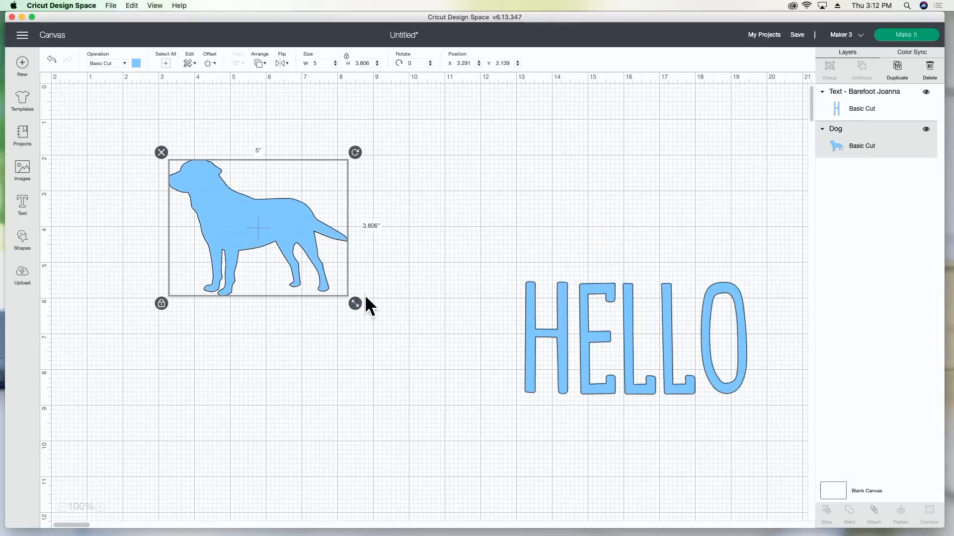
left_click_drag(355, 303, 522, 431)
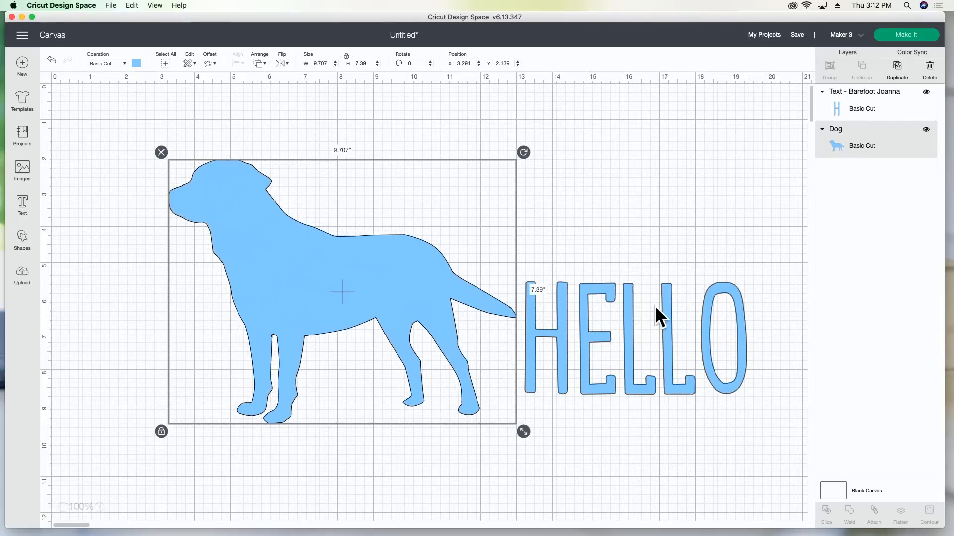
Place the HELLO text over the dog's body and shrink it to about 4 by 2 inches
left_click(615, 322)
left_click_drag(613, 320, 317, 273)
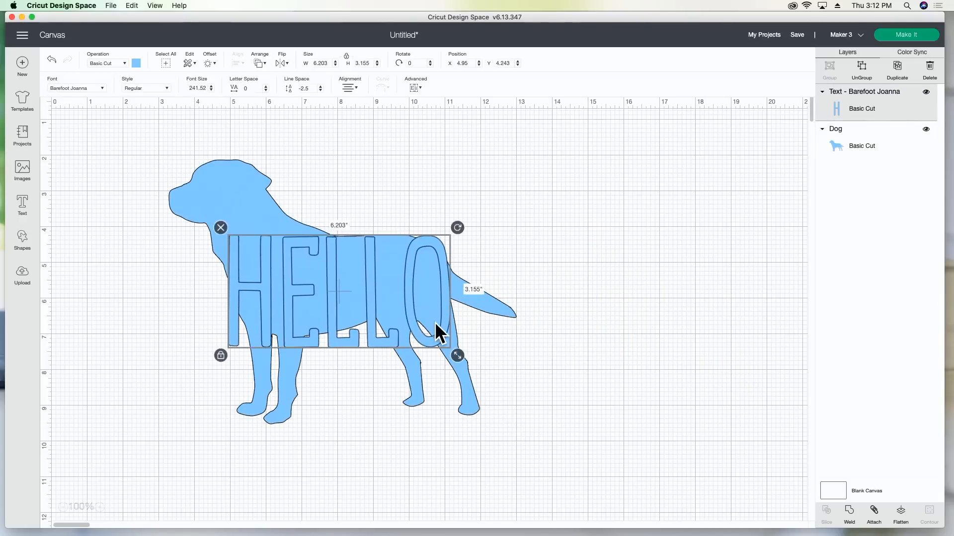
left_click_drag(451, 344, 377, 313)
left_click_drag(311, 287, 338, 285)
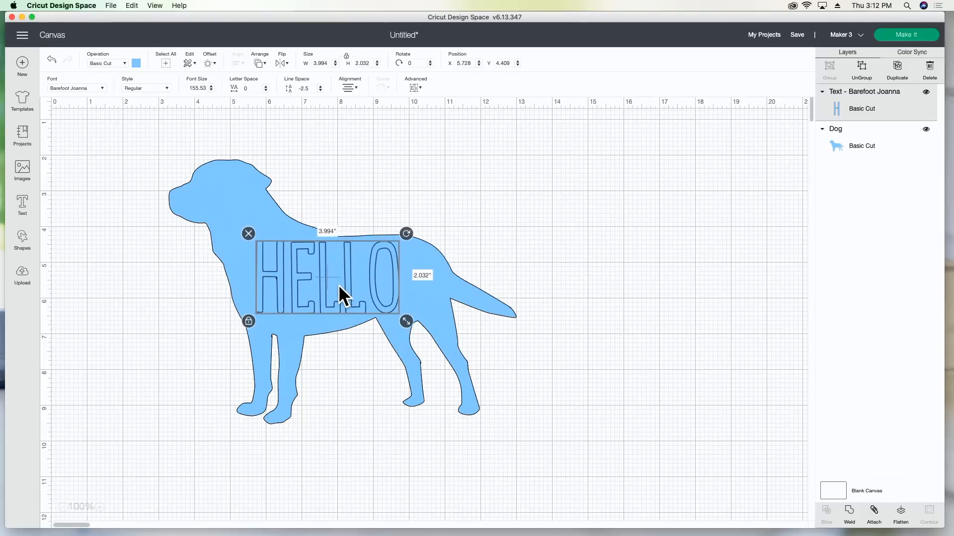
Recolor the HELLO text with the dark charcoal material color and deselect everything
left_click(136, 63)
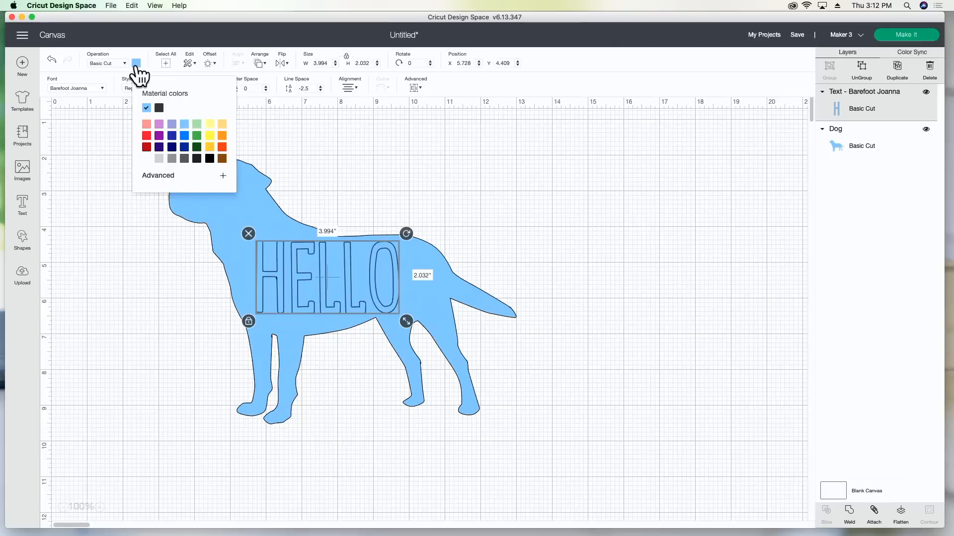
left_click(158, 109)
left_click(478, 198)
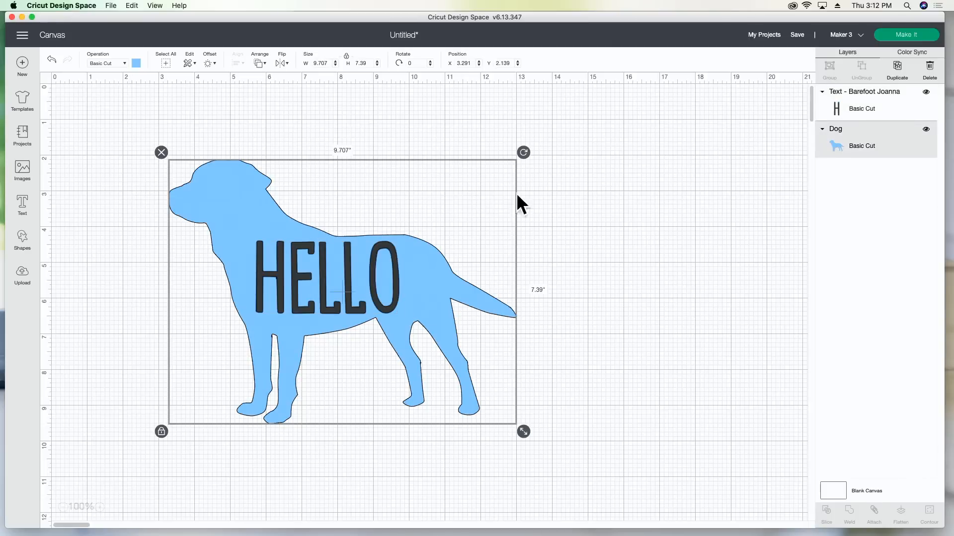
left_click(682, 196)
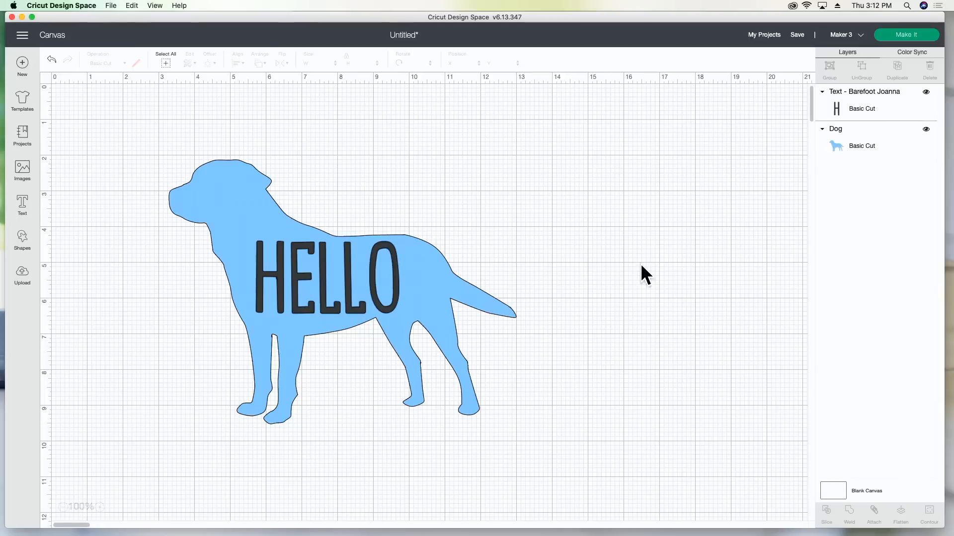
Slice the HELLO text out of the dog and pull the resulting pieces apart
left_click_drag(568, 127, 174, 398)
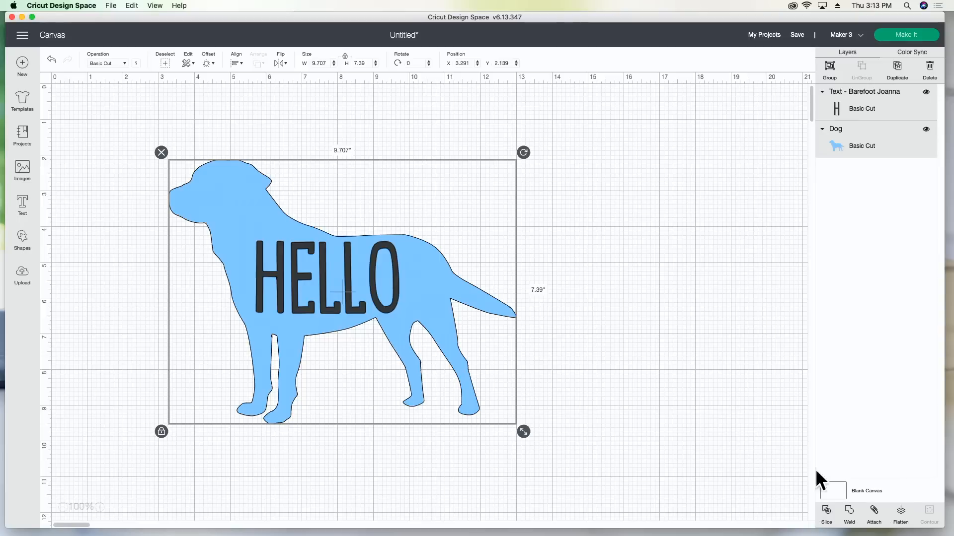
left_click(827, 511)
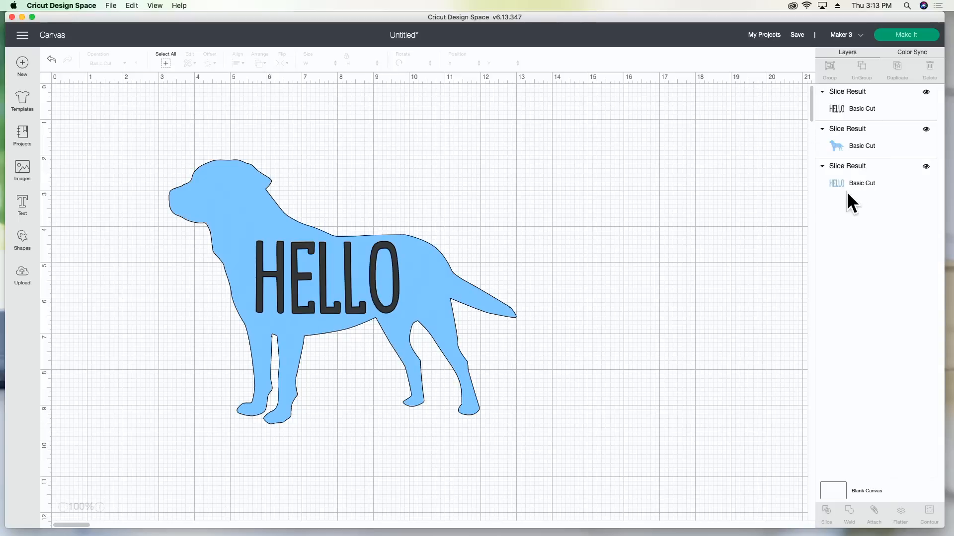
left_click_drag(400, 282, 704, 177)
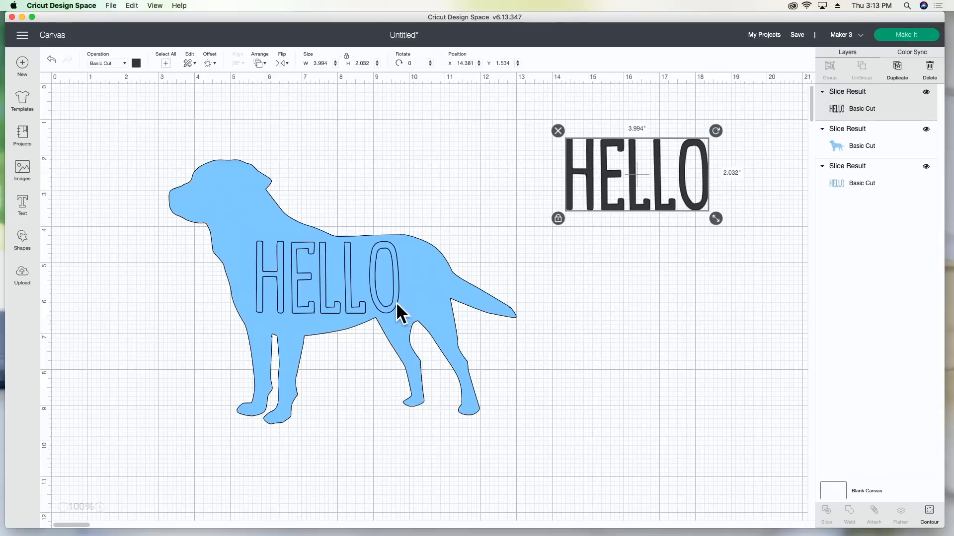
left_click_drag(392, 302, 677, 379)
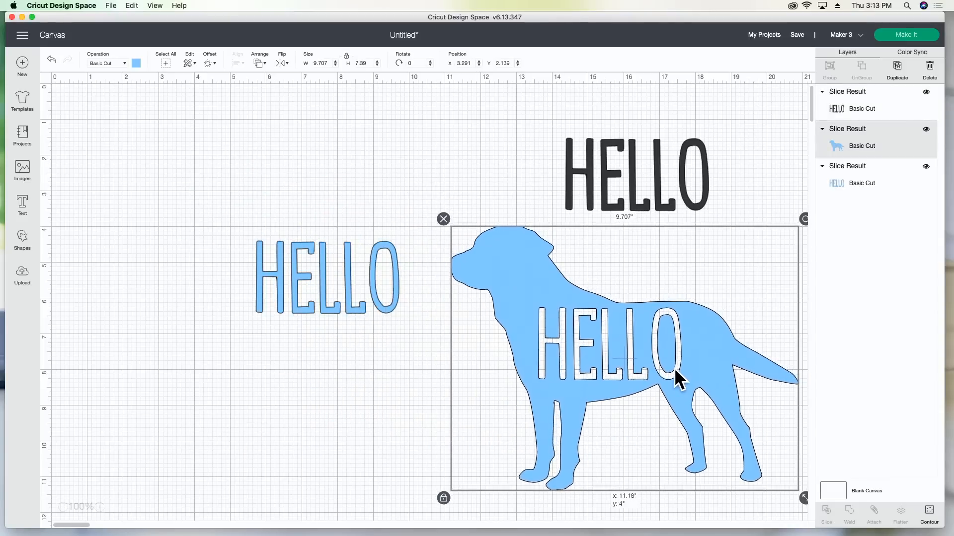
left_click(486, 351)
left_click(288, 309)
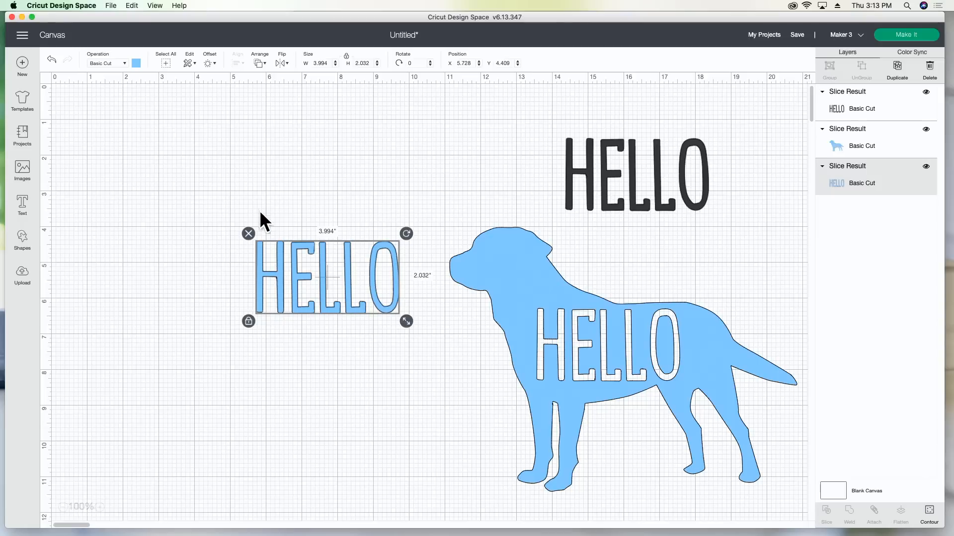
Delete the leftover light blue HELLO piece and reposition the cut-out dog and dark HELLO side by side
left_click(250, 231)
left_click_drag(576, 284, 195, 198)
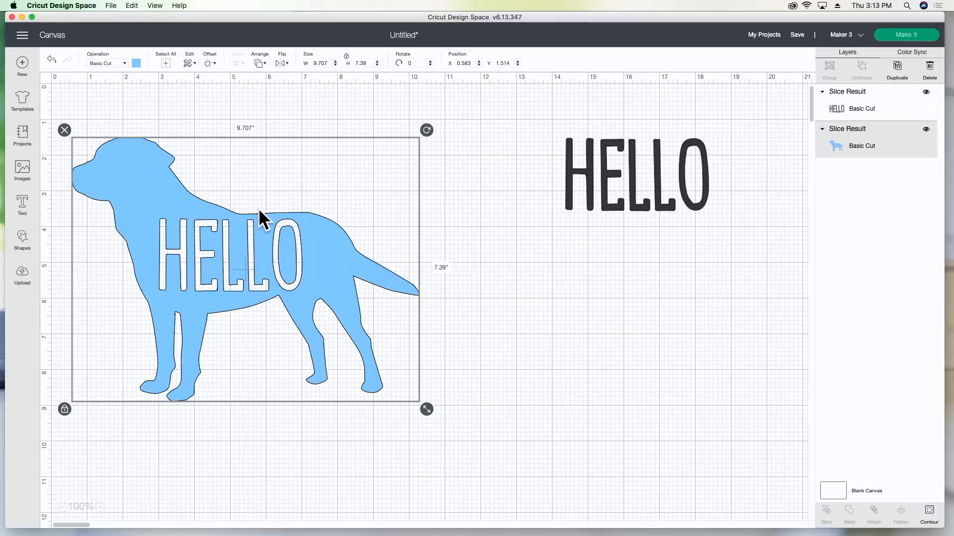
left_click_drag(646, 181, 630, 246)
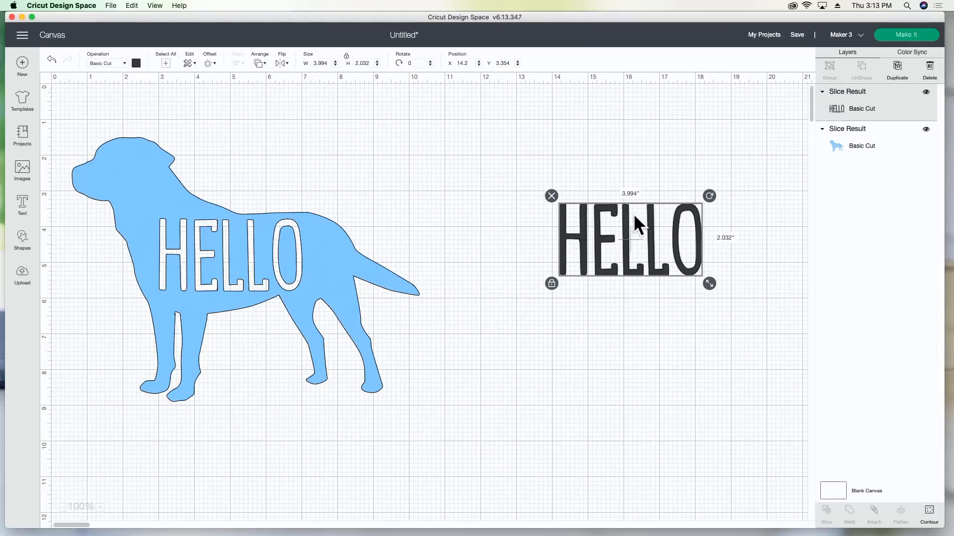
Add a new text reading "Hello" and set its font to Ballin
left_click(25, 203)
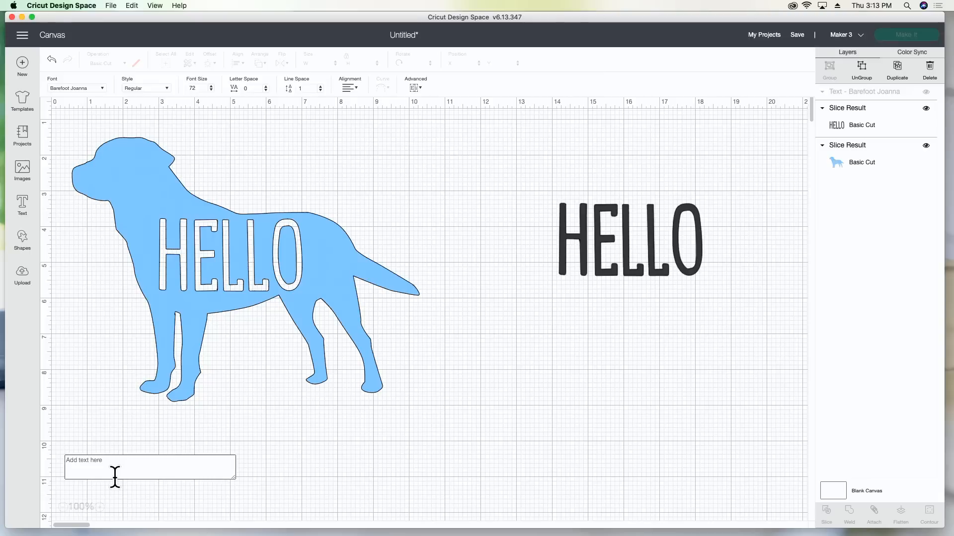
type("Hello")
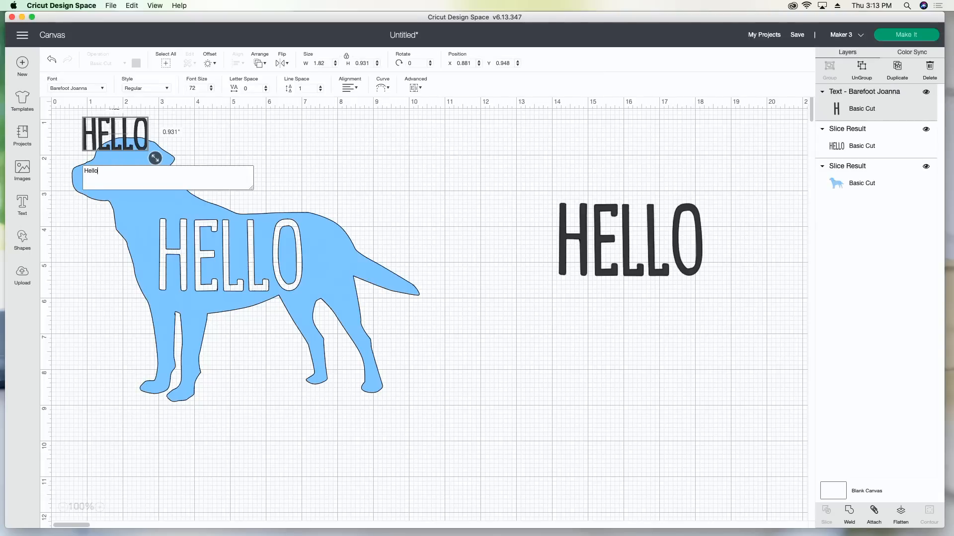
left_click(88, 89)
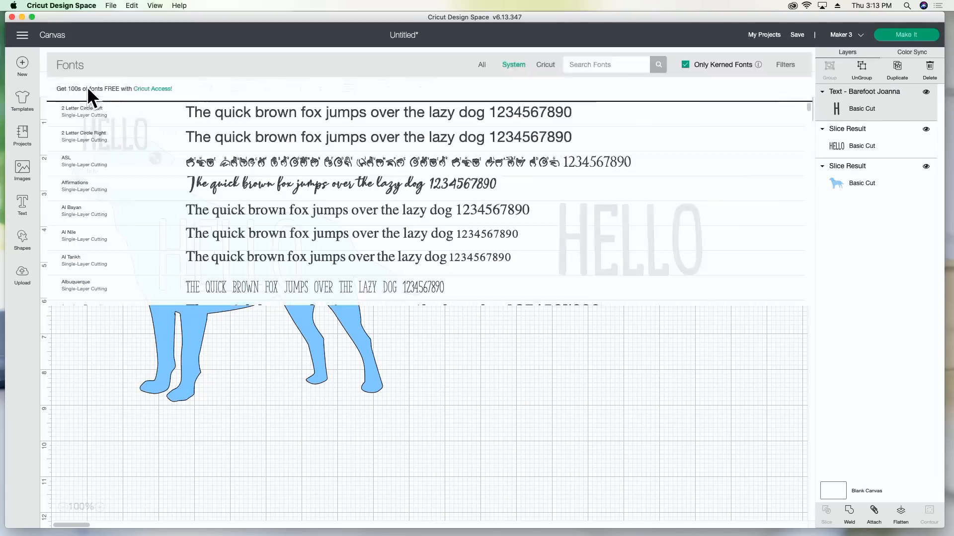
left_click(596, 64)
type("ball")
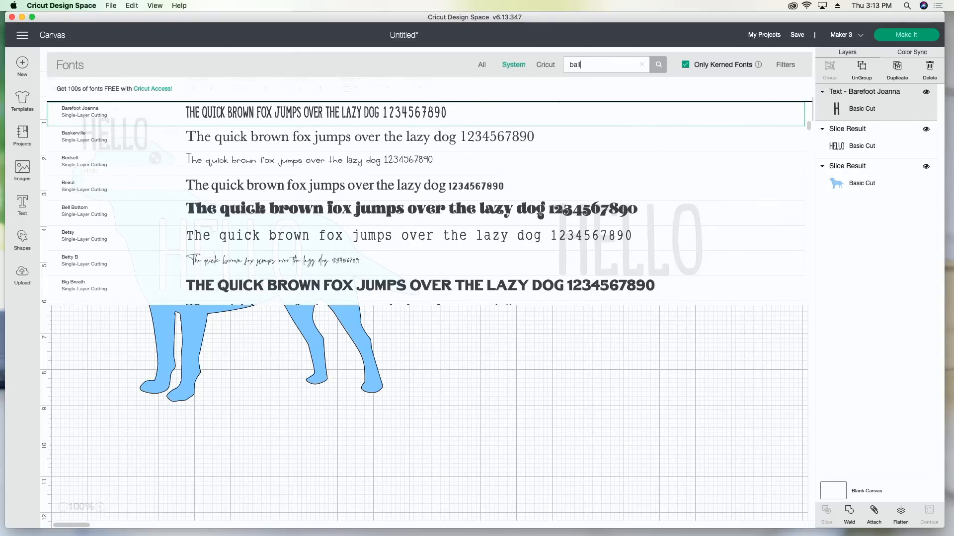
type("in")
left_click(373, 121)
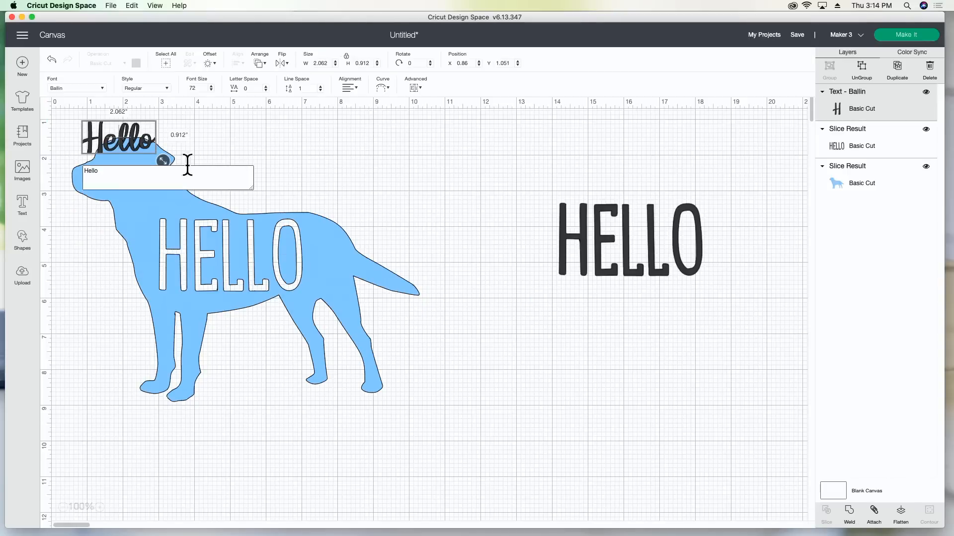
Enlarge the script Hello to about 9.6 inches wide, and delete the cut-out dog and the block-letter HELLO
left_click_drag(162, 156, 427, 274)
left_click_drag(287, 228, 491, 359)
left_click(302, 241)
key("Delete")
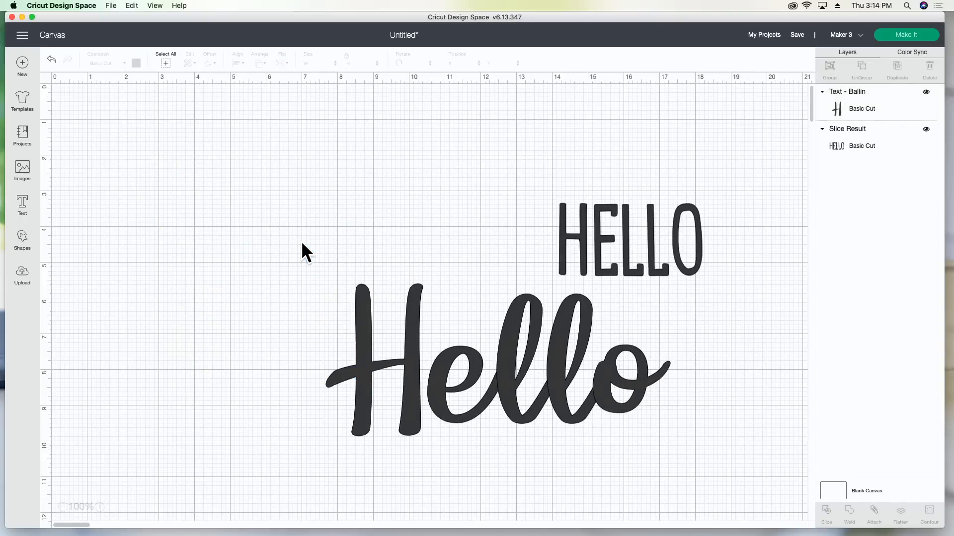
left_click(658, 240)
key("Delete")
Reposition the script Hello on the canvas and enlarge it to about 15.4 by 6.8 inches
left_click_drag(531, 354, 438, 285)
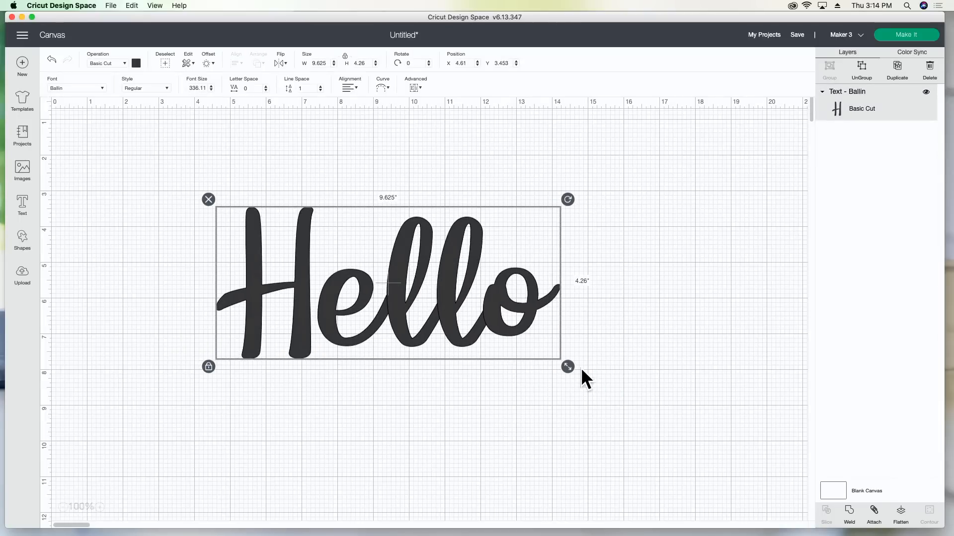
left_click_drag(568, 366, 773, 457)
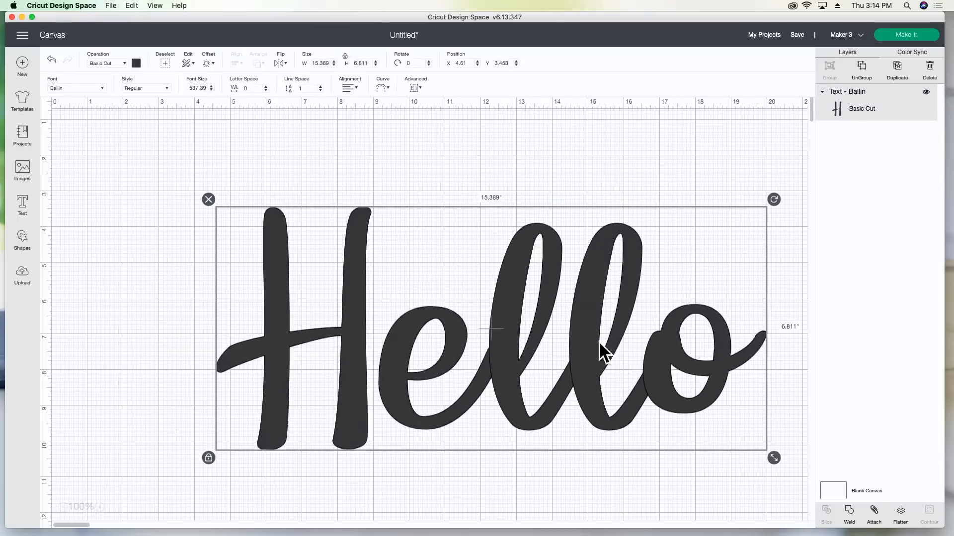
left_click_drag(582, 335, 516, 305)
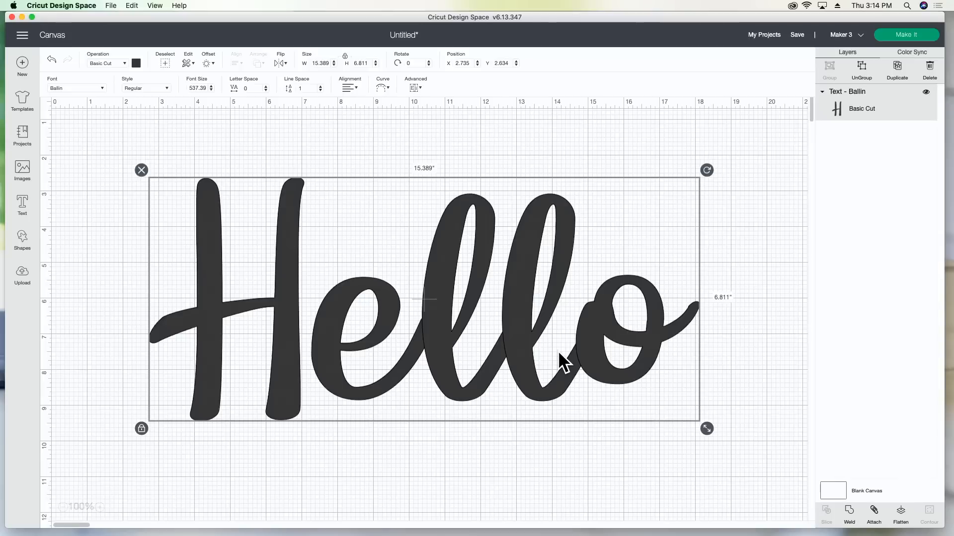
Weld the script Hello letters into one shape, move it up, and shrink it to about 11.5 inches wide
left_click(849, 517)
left_click_drag(467, 347, 464, 293)
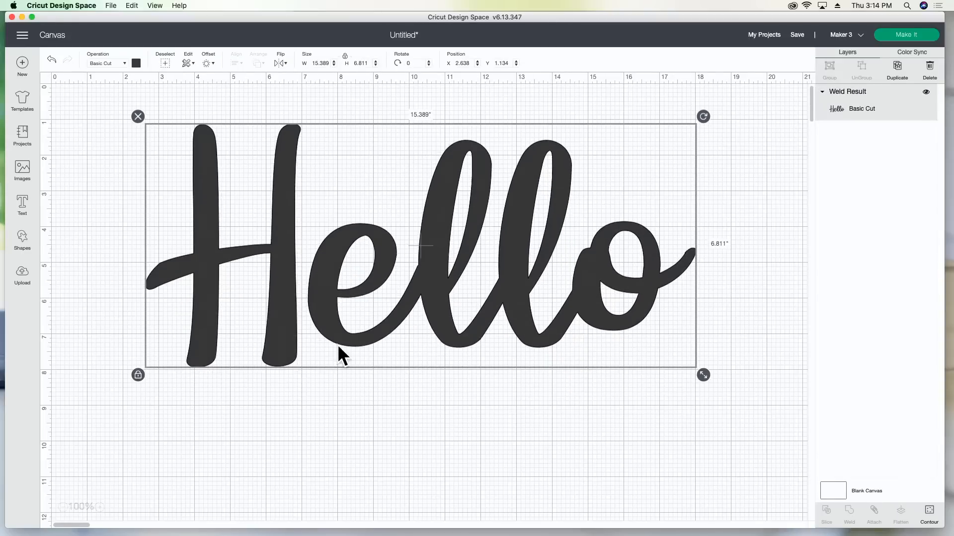
left_click_drag(703, 376, 543, 316)
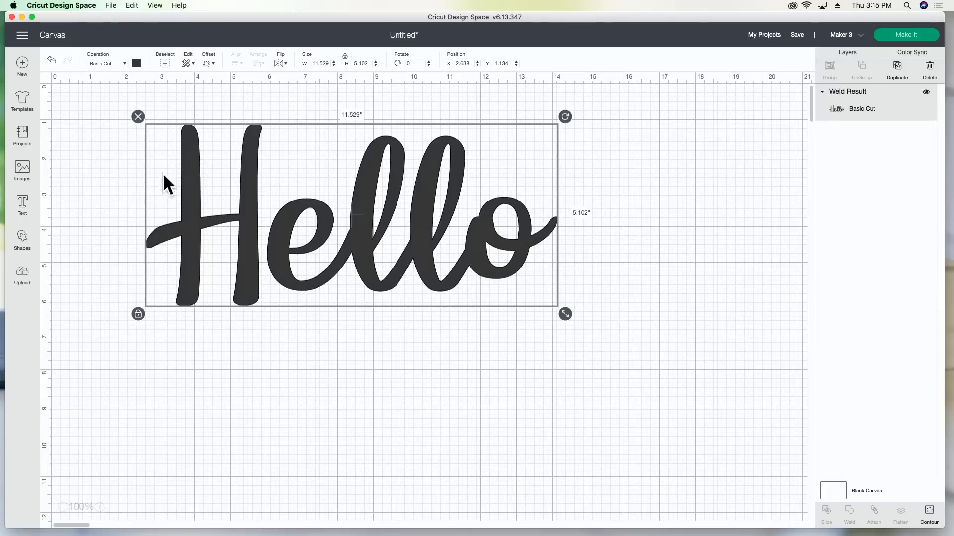
Undo the resizing, moving and welding of Hello to restore editable text
left_click(52, 60)
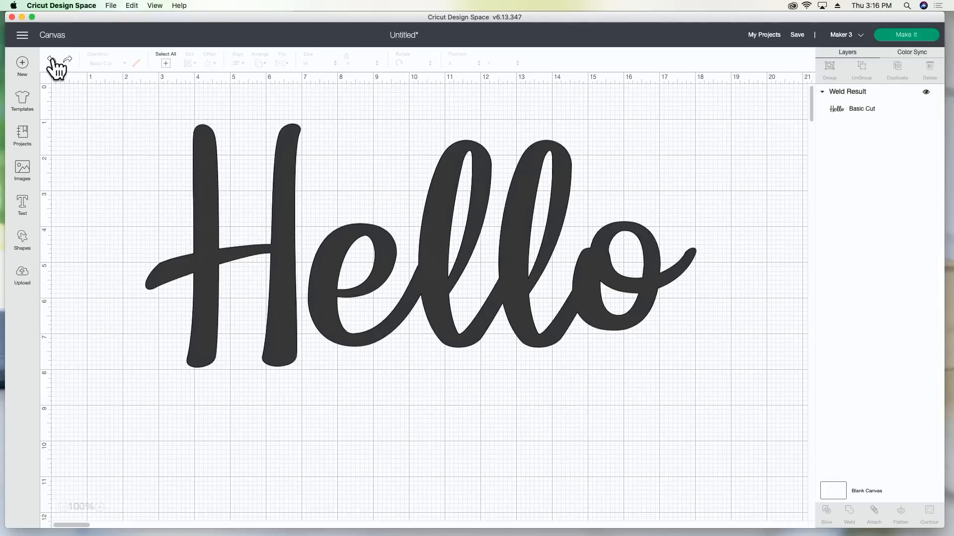
left_click(52, 59)
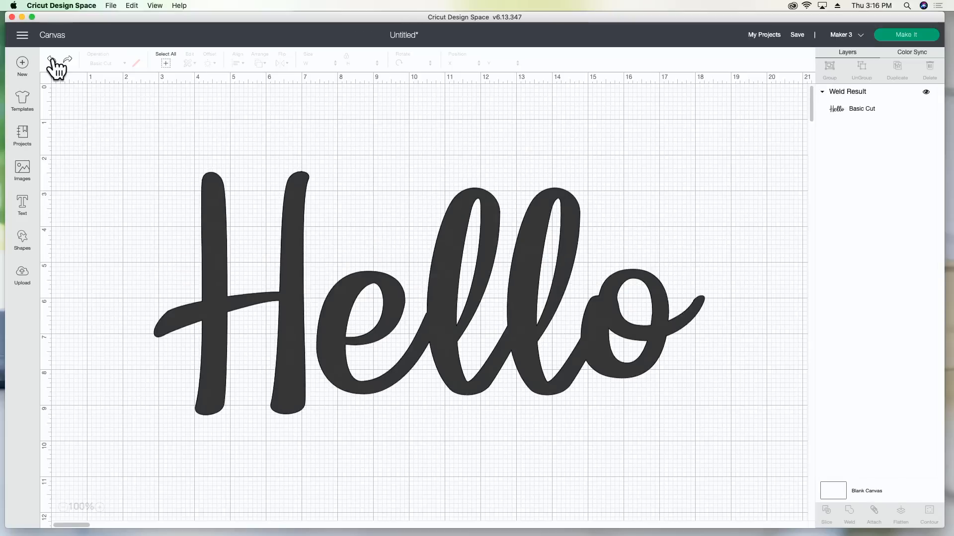
left_click(52, 60)
Ungroup the script Hello text to letters
left_click(238, 272)
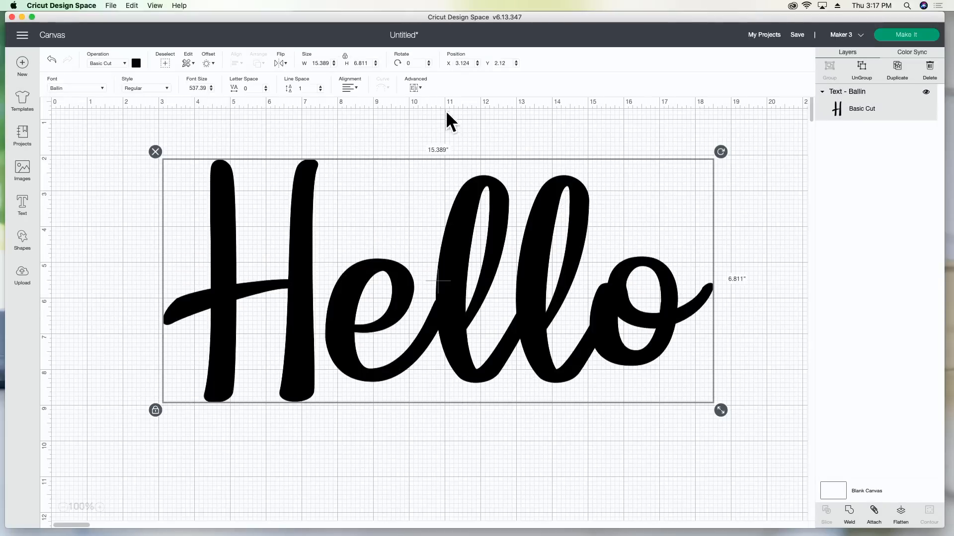
left_click(419, 90)
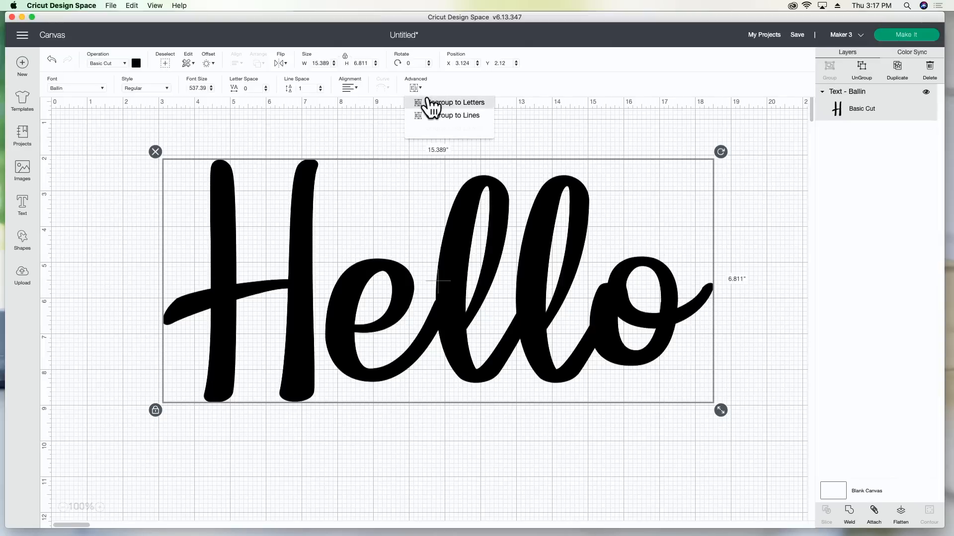
left_click(430, 102)
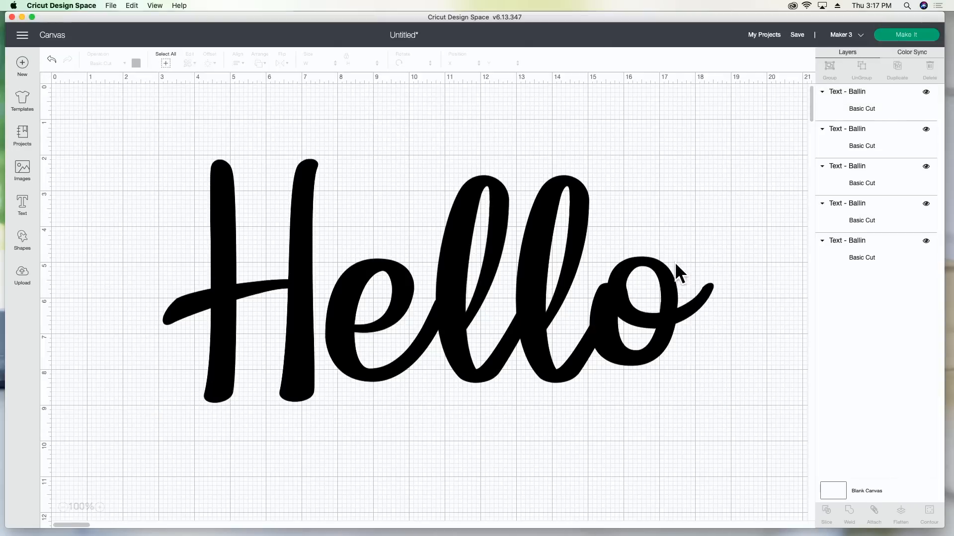
Select all the separate Hello letters and shrink them together to about 10.75 by 4.76 inches
left_click(643, 298)
left_click(542, 294)
left_click_drag(705, 407, 219, 278)
left_click_drag(719, 412, 554, 335)
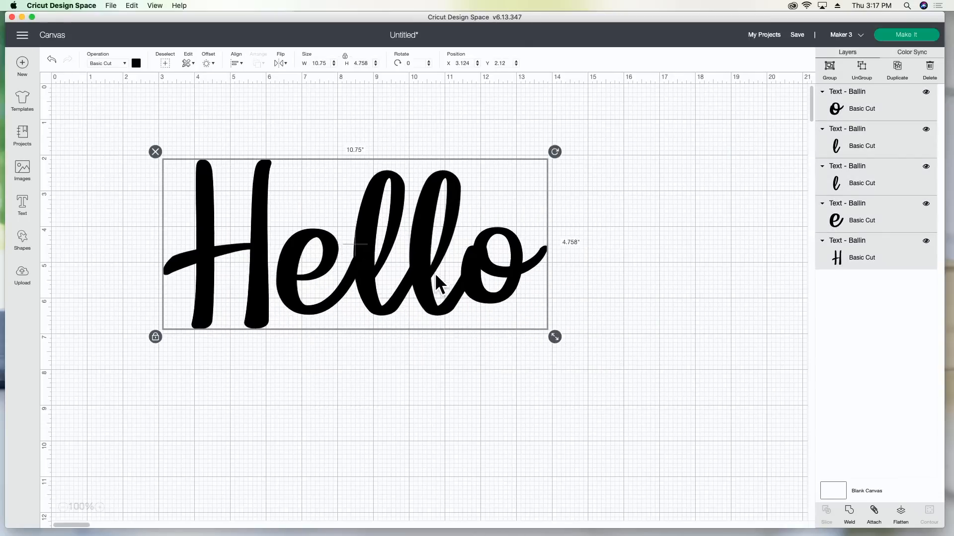
Prepare the unwelded Hello letters for cutting with On Mat material loading, and inspect their layout in the mat preview
left_click(900, 32)
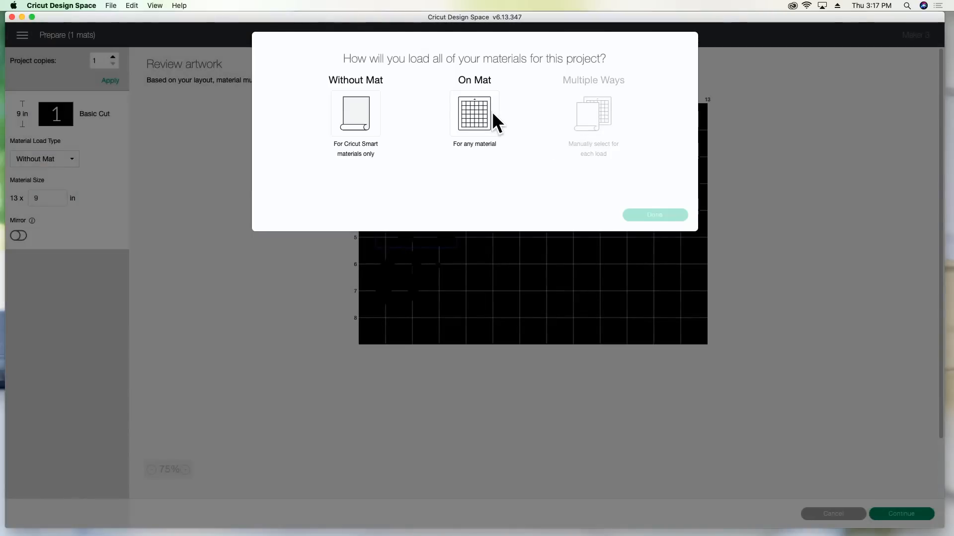
left_click(493, 114)
left_click(655, 215)
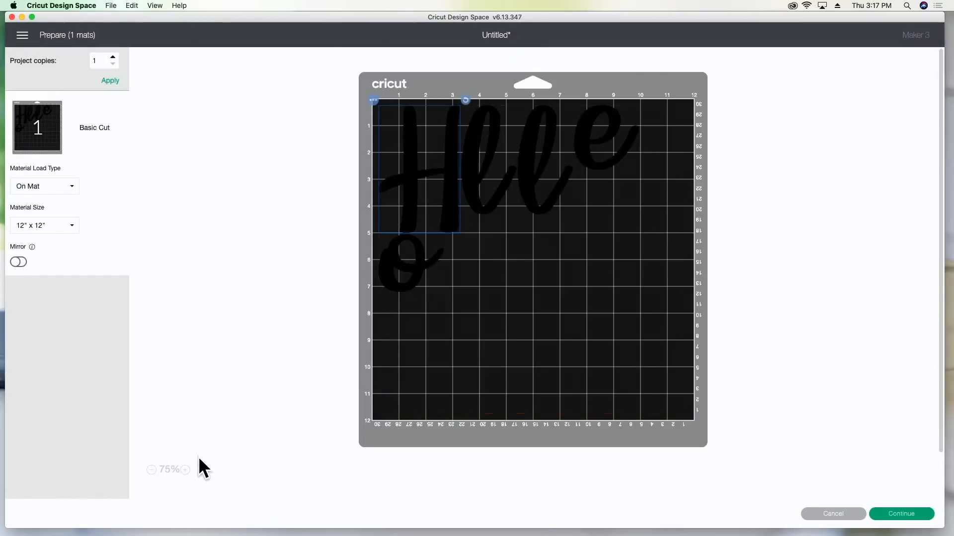
left_click(185, 471)
left_click(185, 471)
left_click(185, 471)
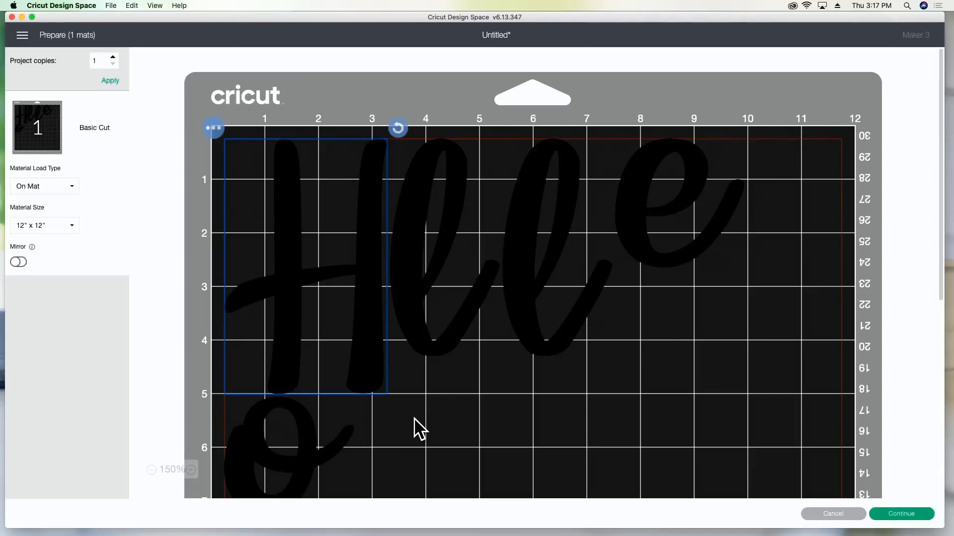
Examine how the separate Hello letters are arranged across the mat preview and return to the canvas
scroll(413, 418, "down", 3)
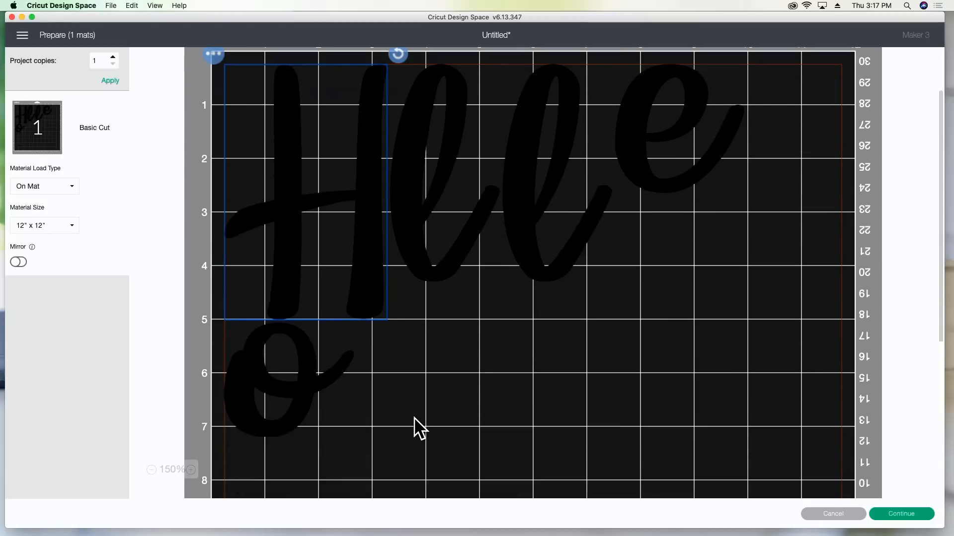
scroll(414, 417, "down", 10)
scroll(415, 418, "up", 10)
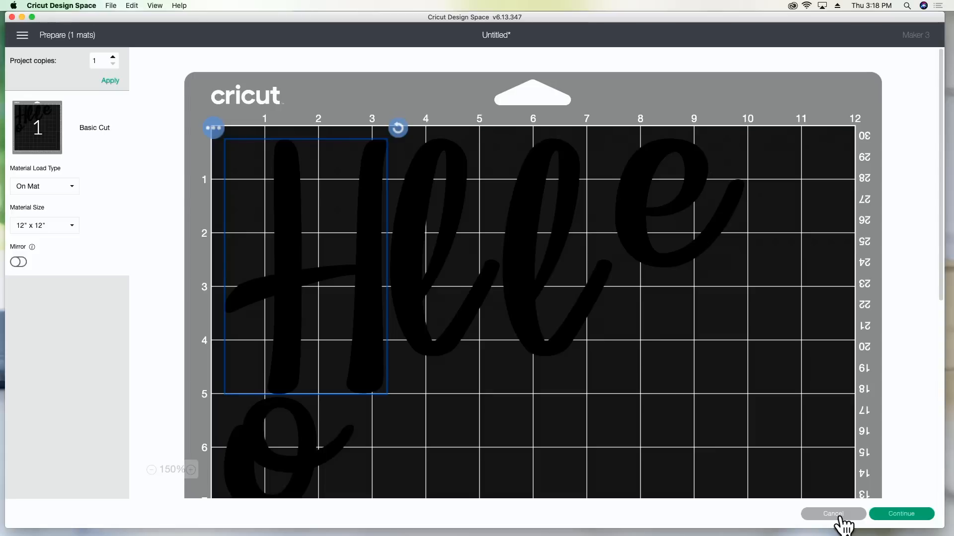
left_click(839, 517)
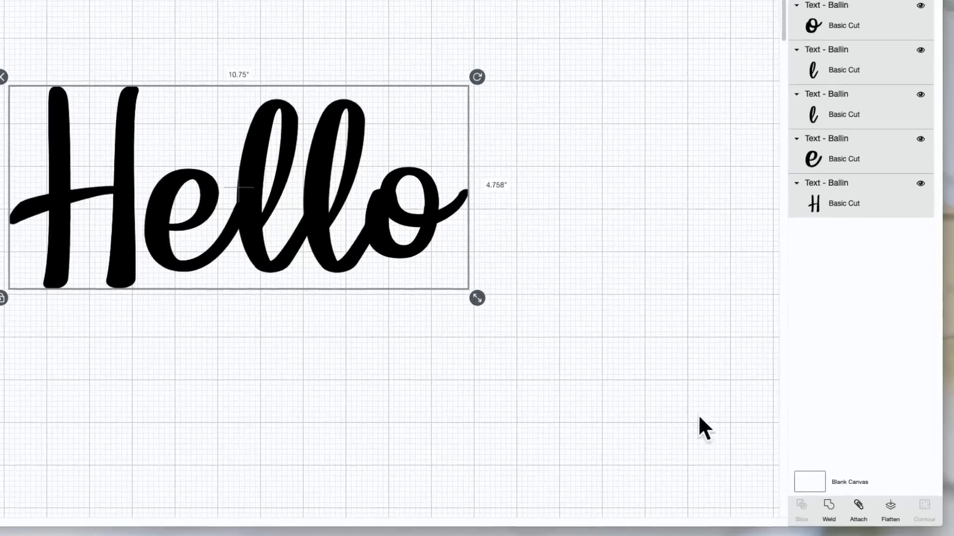
Attach the selected Hello letters and prepare them for cutting with On Mat material loading
left_click(858, 507)
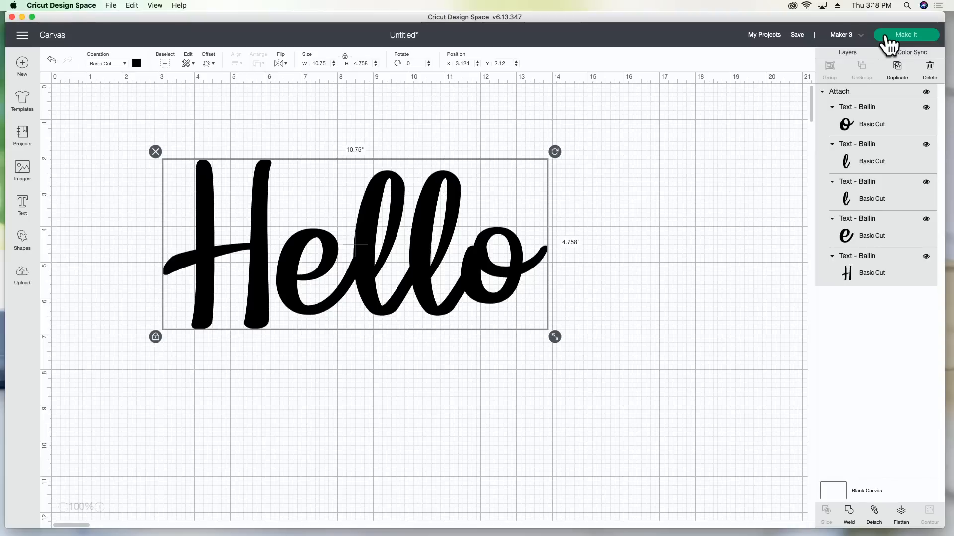
left_click(886, 38)
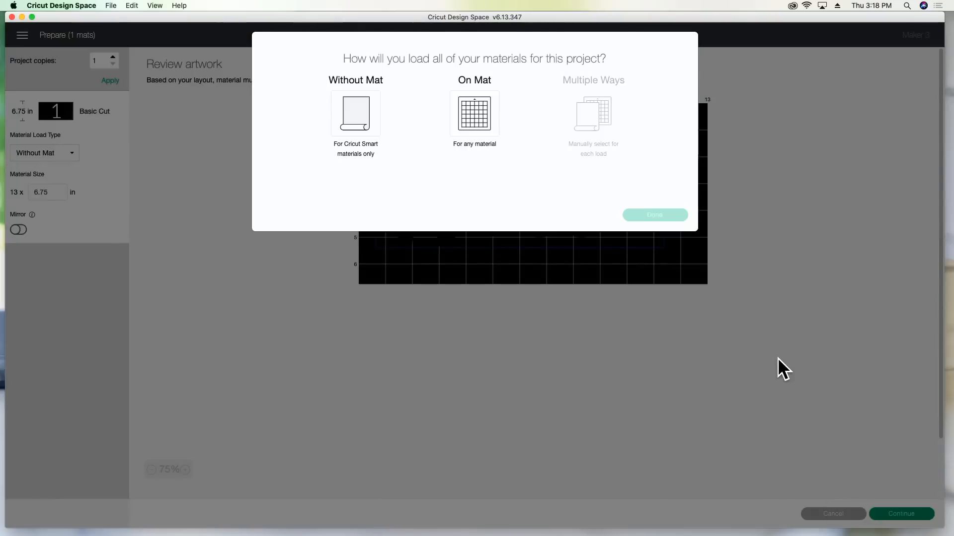
left_click(487, 117)
left_click(677, 214)
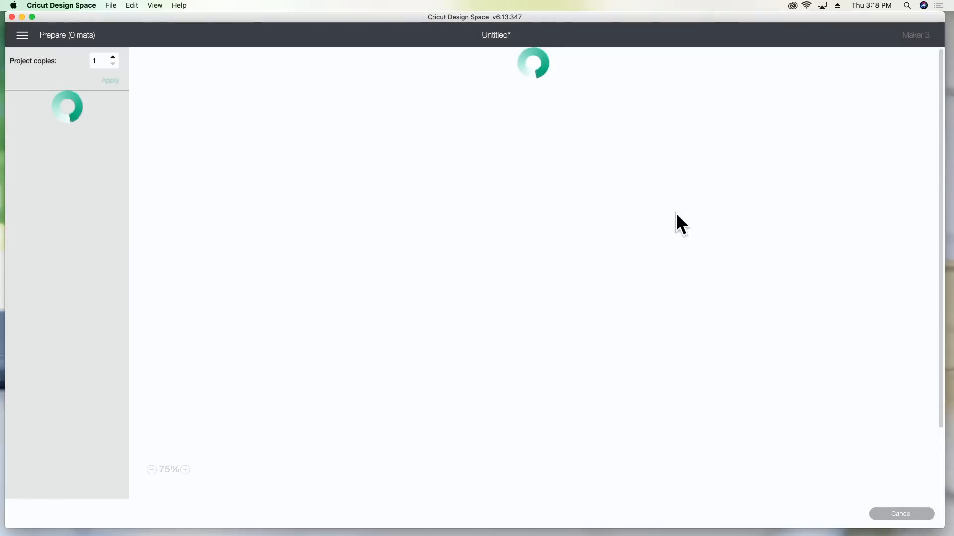
Inspect the attached Hello layout in the mat preview at 150% zoom and return to the canvas
left_click(183, 470)
left_click(182, 470)
left_click(184, 471)
left_click(185, 470)
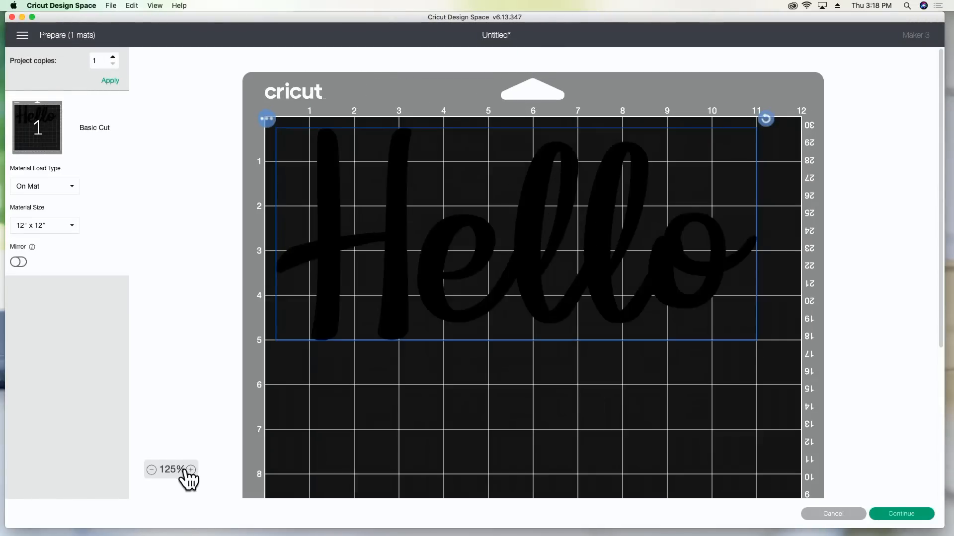
left_click(187, 471)
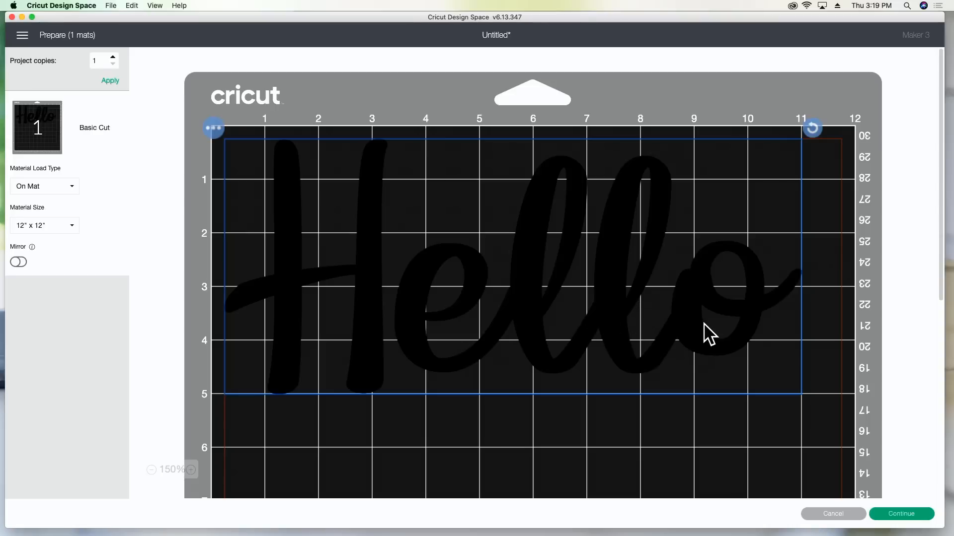
left_click(815, 512)
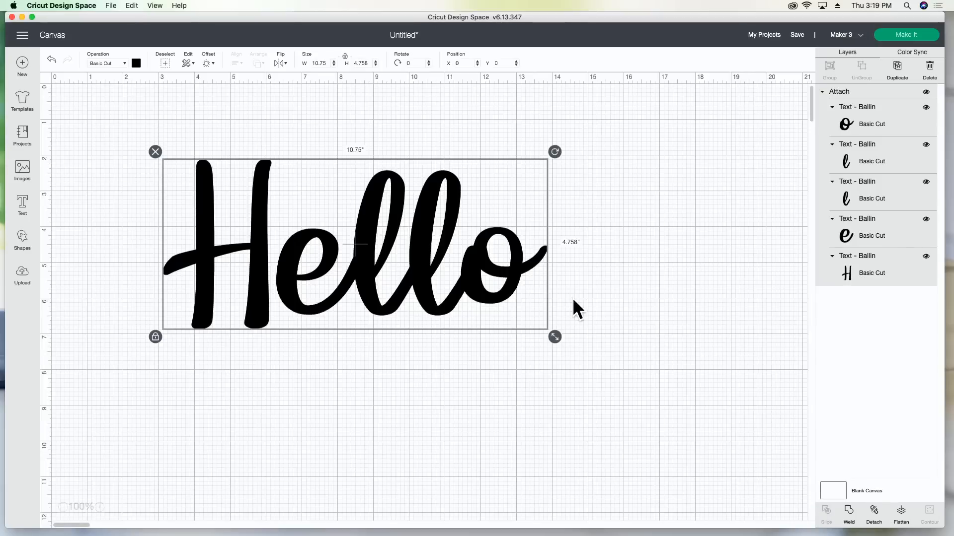
Detach the Hello design into separate letter layers
left_click(573, 300)
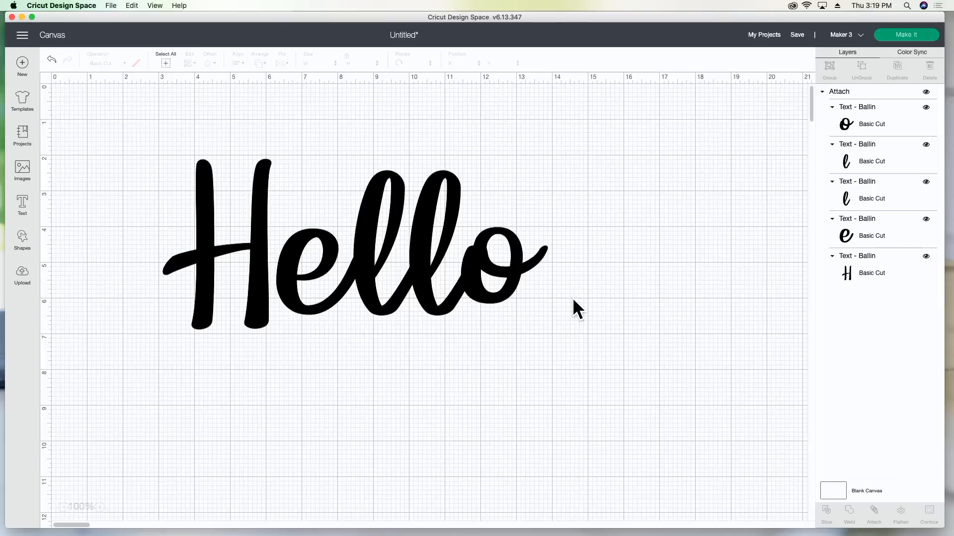
left_click(504, 288)
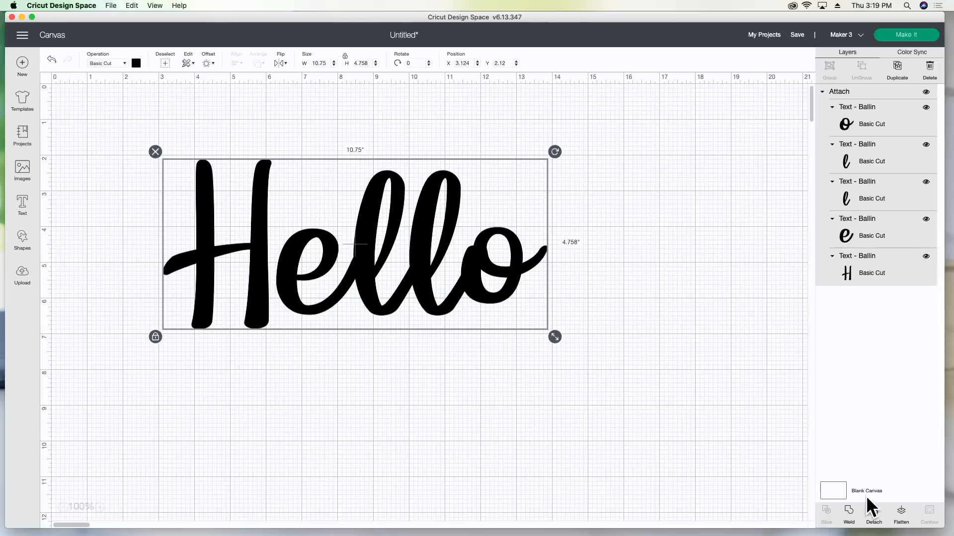
left_click(873, 514)
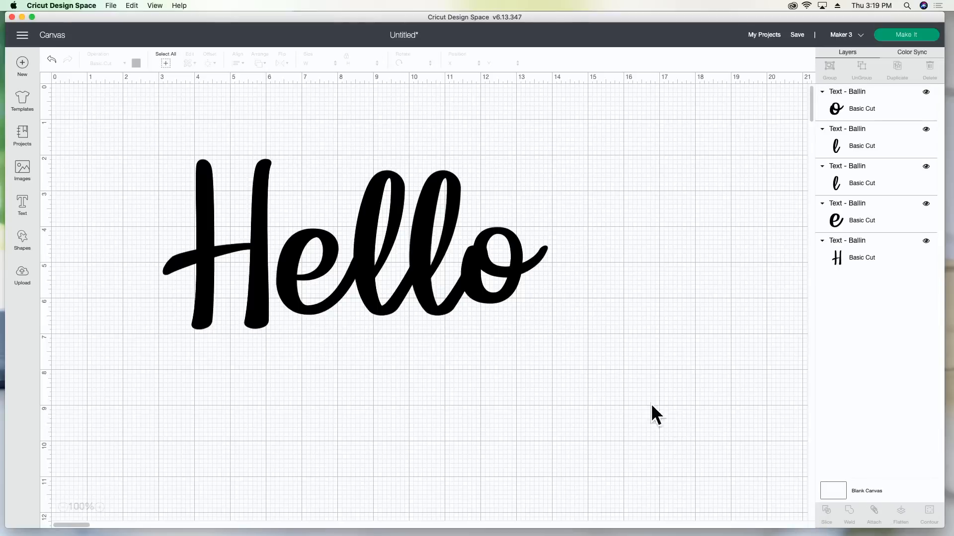
Recolor the letter o light orange and the second l of Hello white
left_click(505, 283)
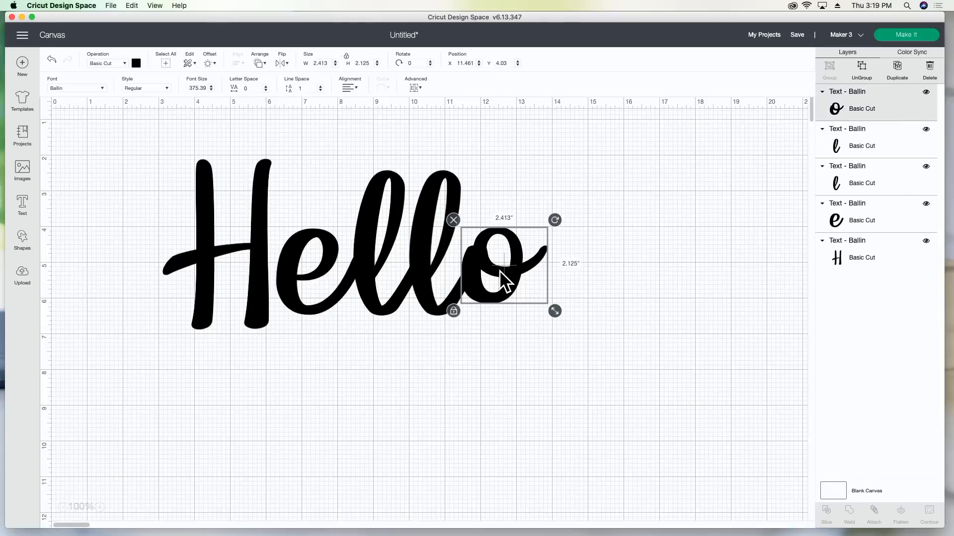
left_click(135, 64)
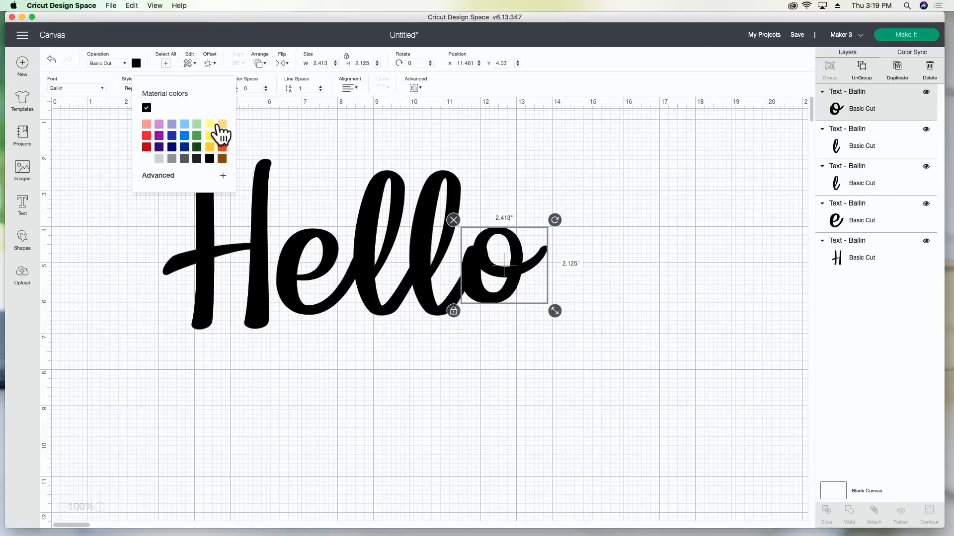
left_click(222, 124)
left_click(404, 242)
left_click(424, 249)
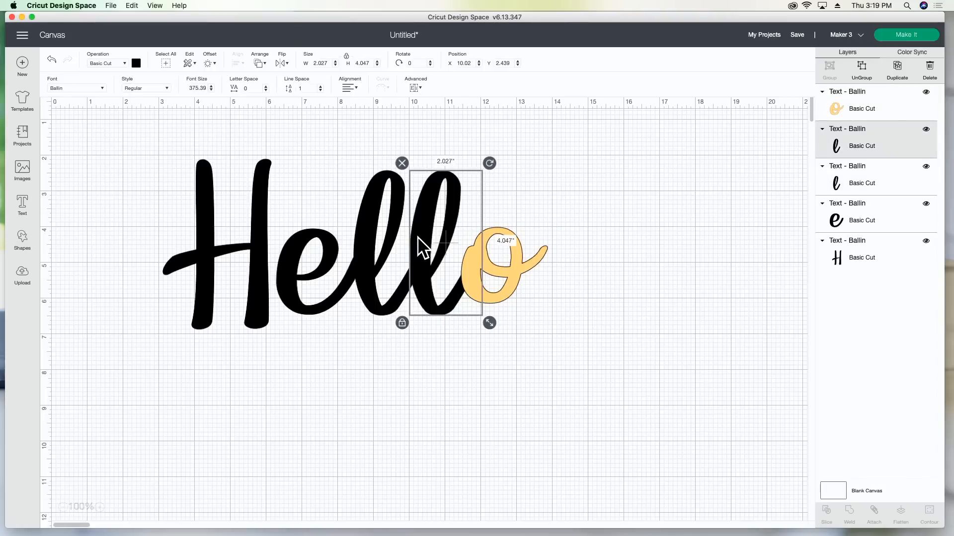
left_click(135, 63)
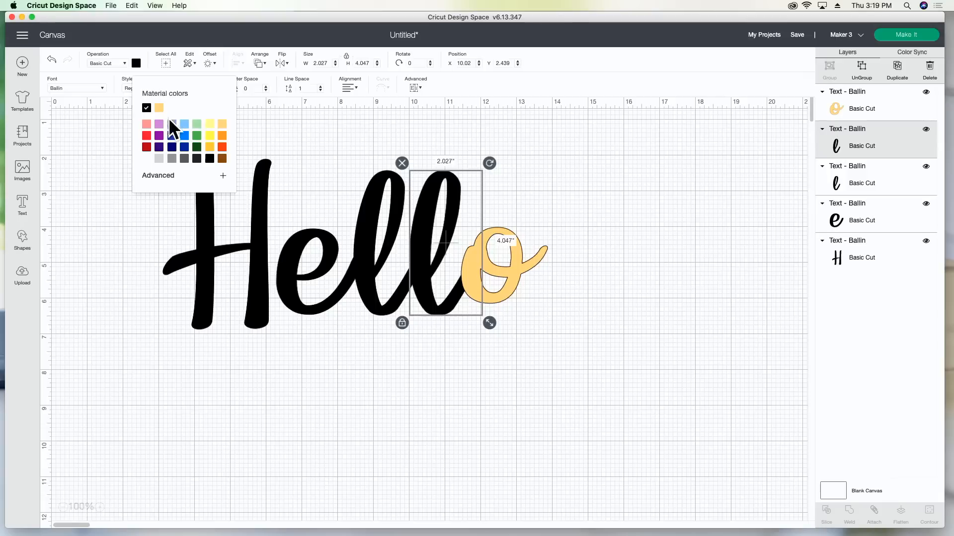
left_click(147, 158)
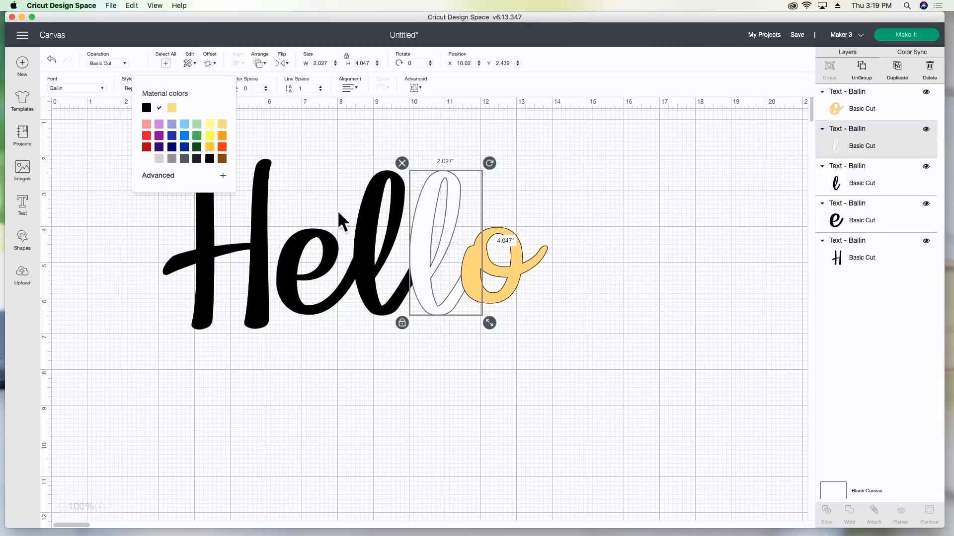
Recolor the first l of Hello light orange and the letter e white
left_click(366, 222)
left_click(135, 63)
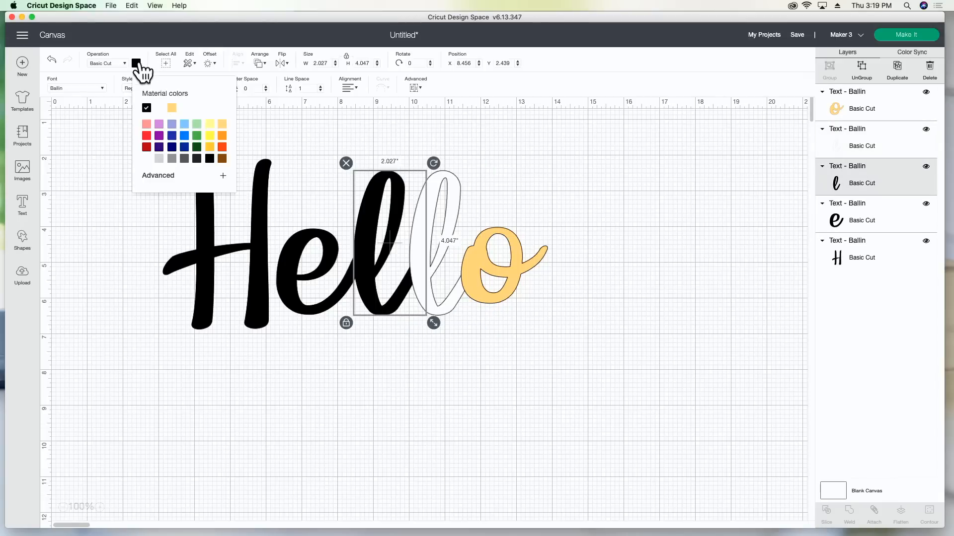
left_click(172, 108)
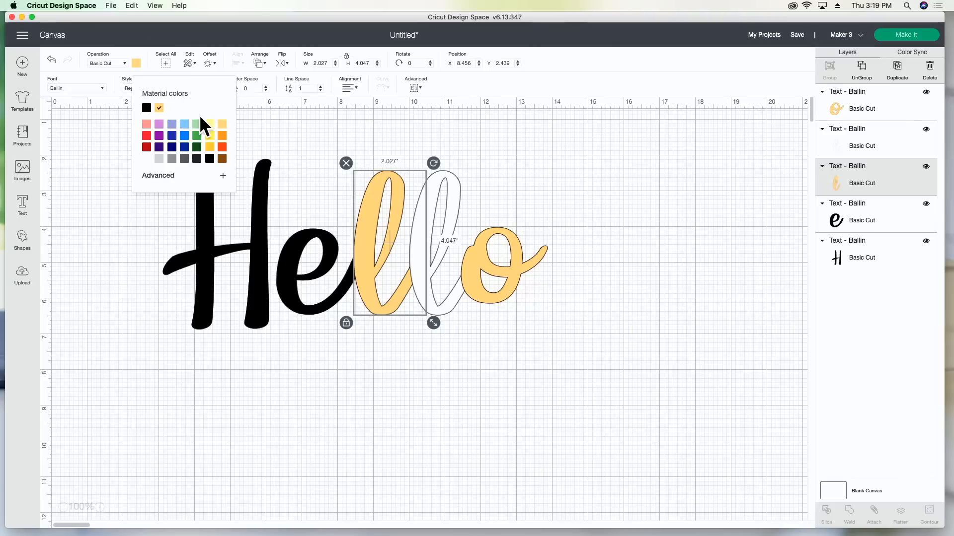
left_click(312, 238)
left_click(136, 63)
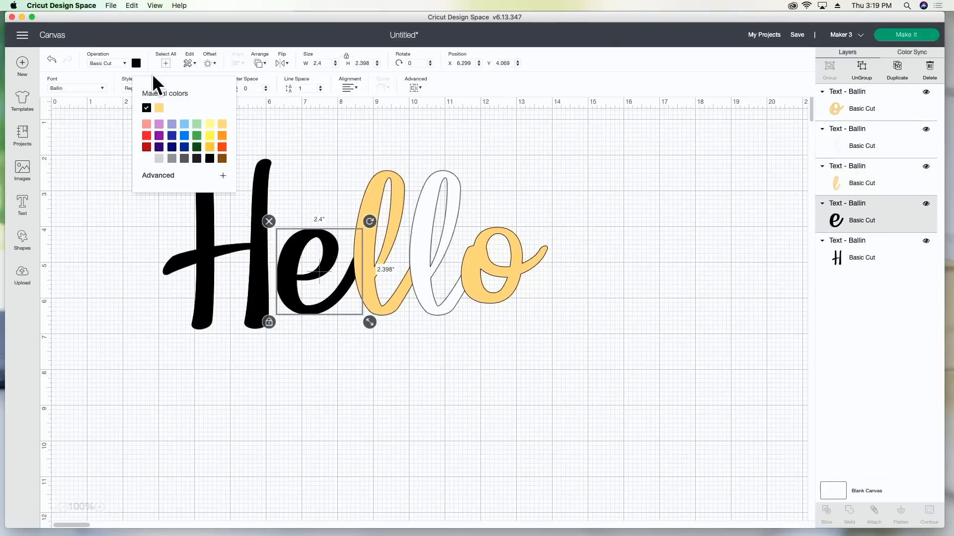
left_click(159, 108)
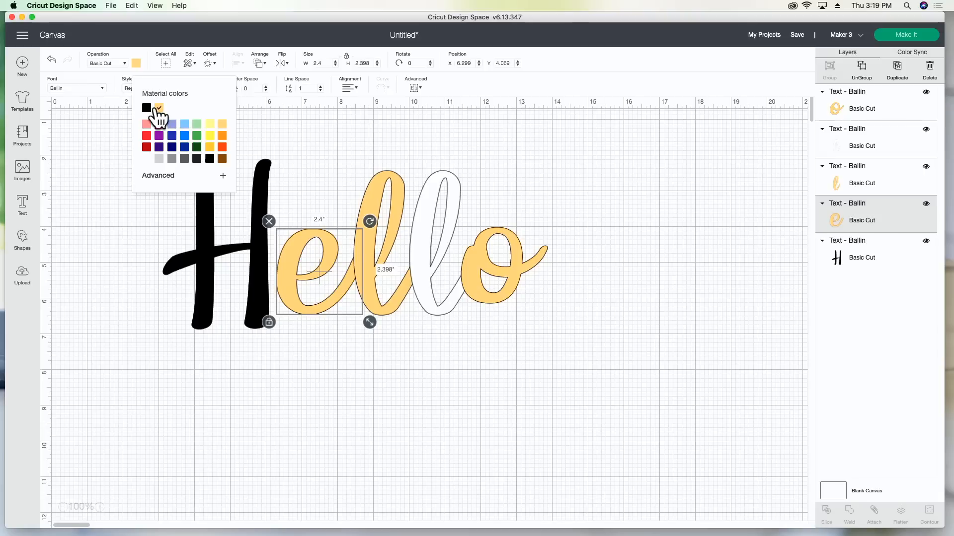
left_click(172, 108)
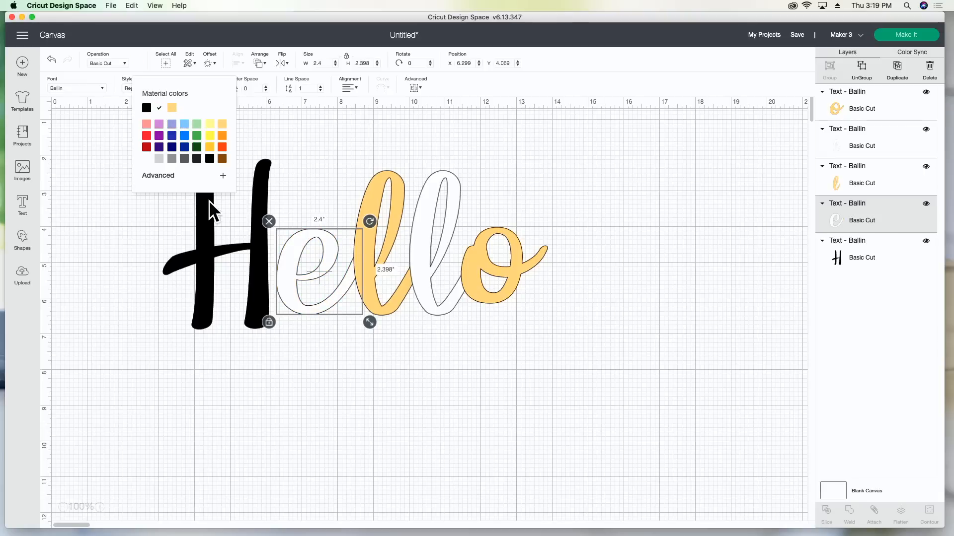
Recolor the letter H light orange and clear the selection
left_click(222, 243)
left_click(136, 63)
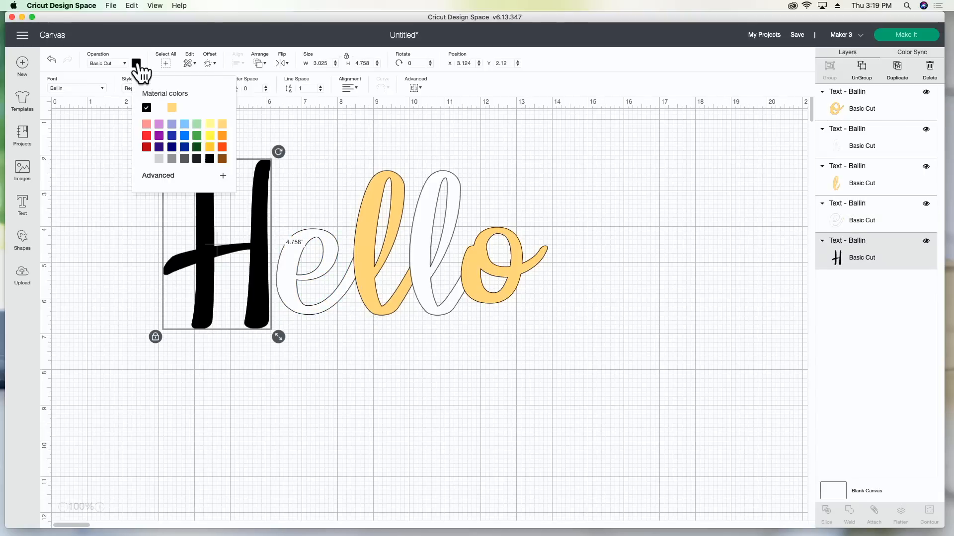
left_click(171, 107)
left_click(221, 362)
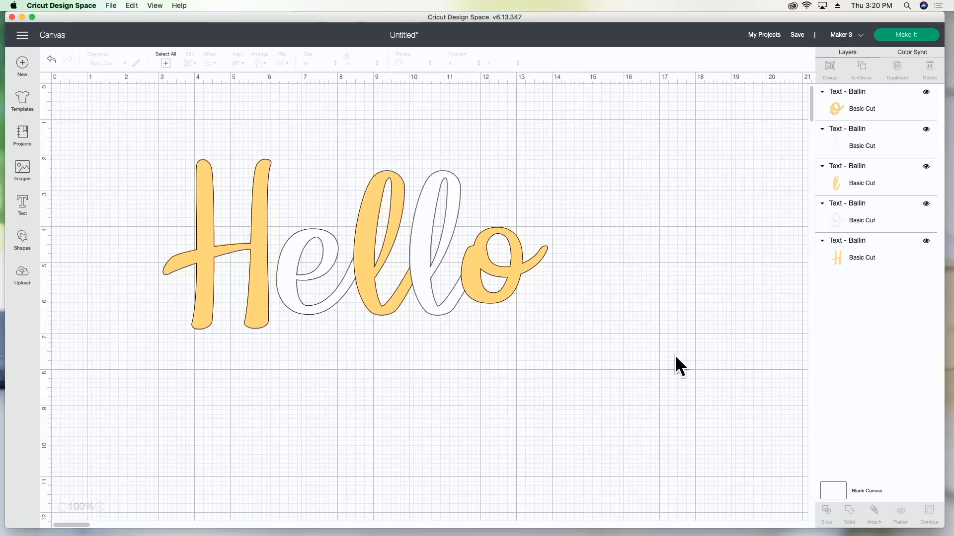
Preview the two-color Hello with On Mat material loading, check the white and orange mats, and return to the canvas
left_click(884, 37)
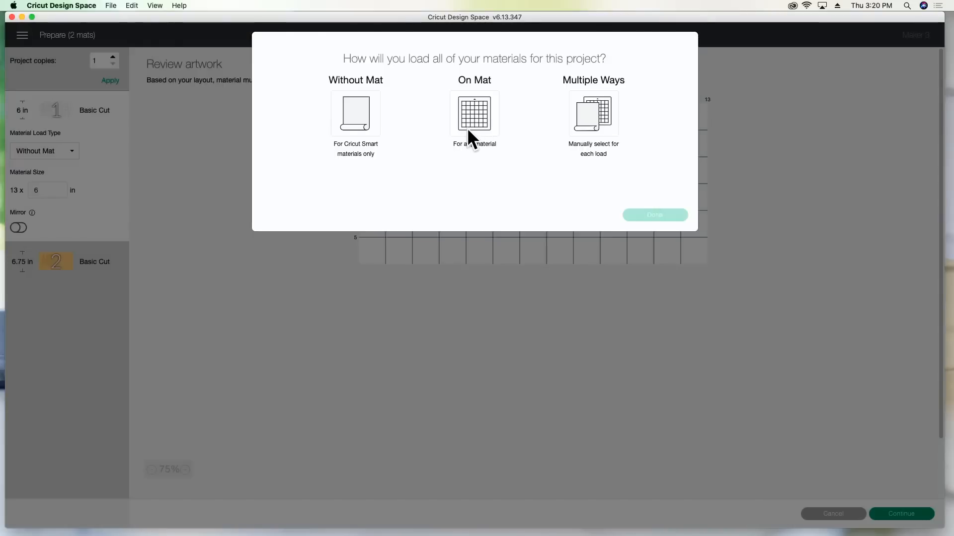
left_click(467, 127)
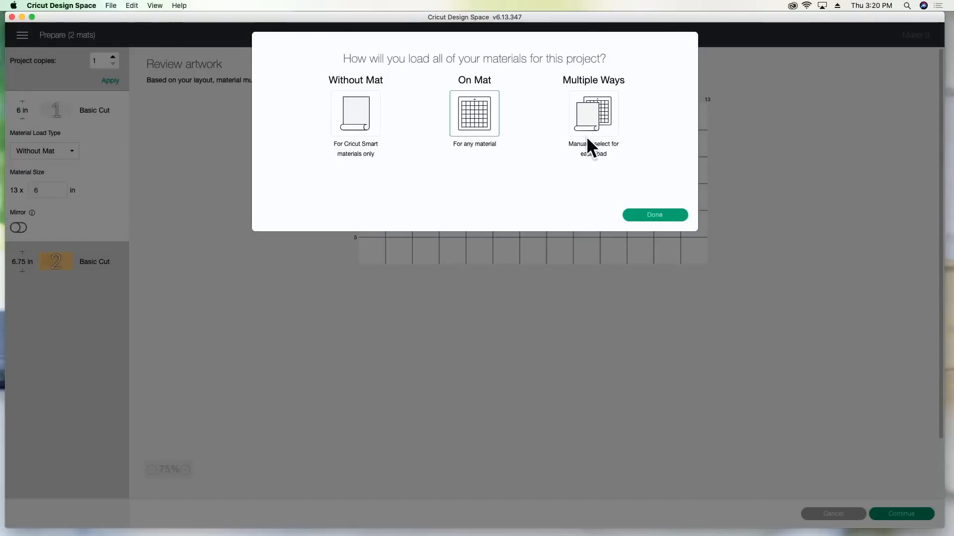
left_click(648, 214)
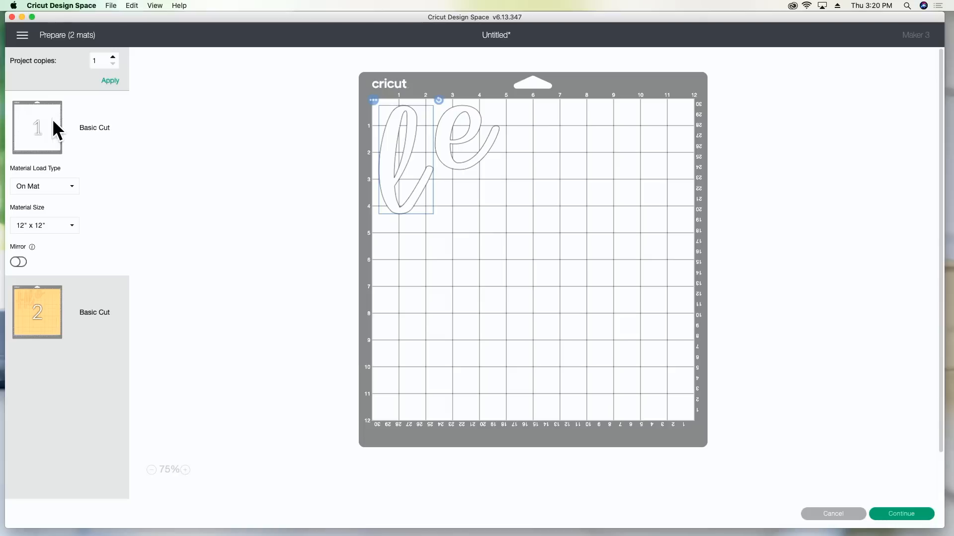
left_click(49, 311)
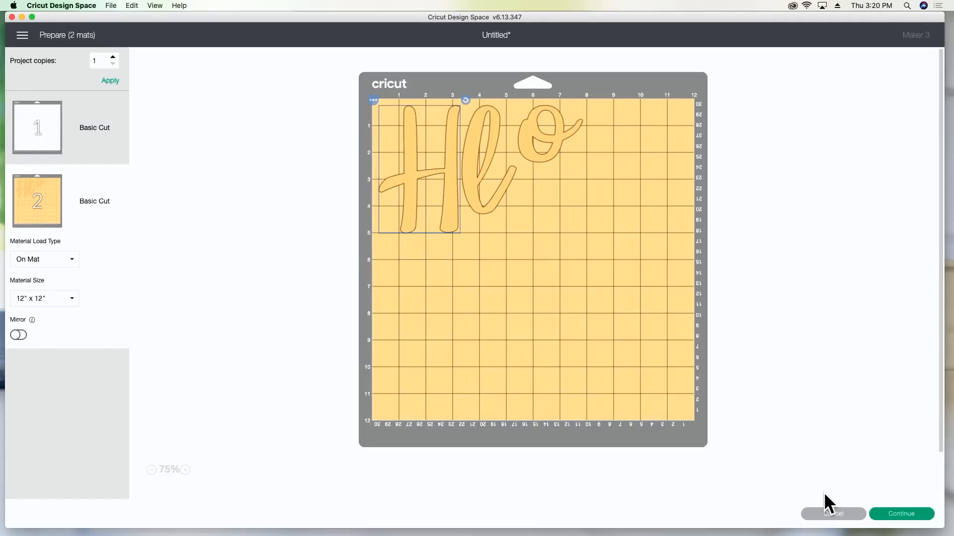
left_click(820, 517)
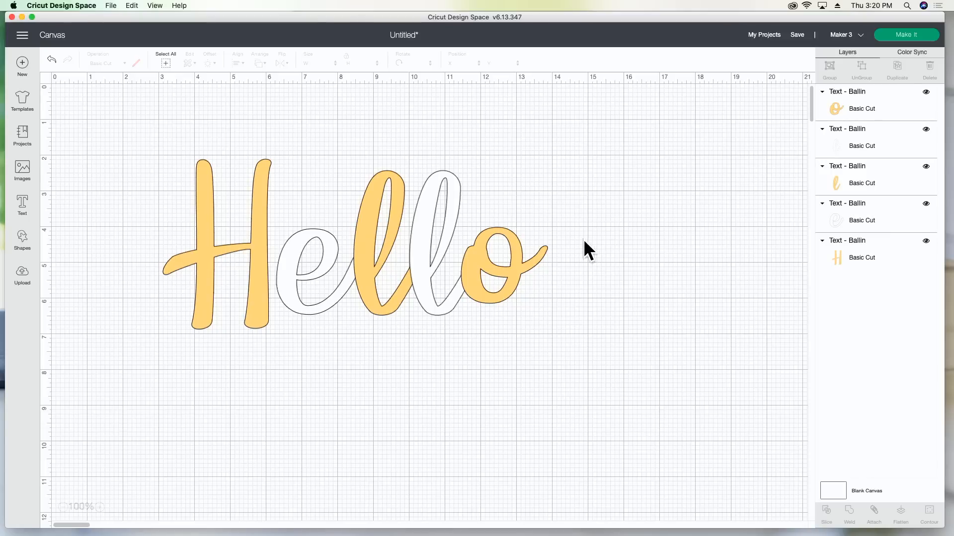
Flatten all the Hello letters into one printable image and shrink it to about 9.1 by 4.03 inches
left_click_drag(589, 144, 171, 353)
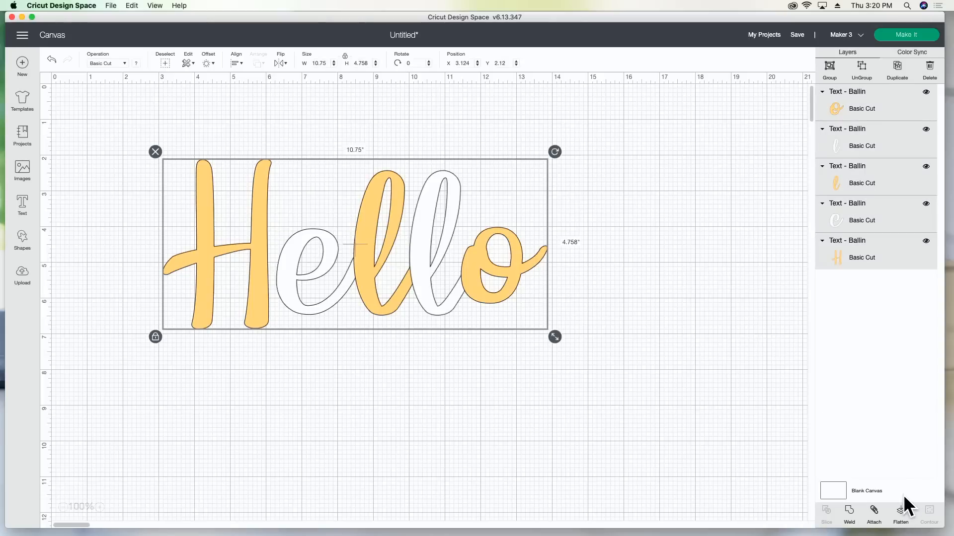
left_click(901, 514)
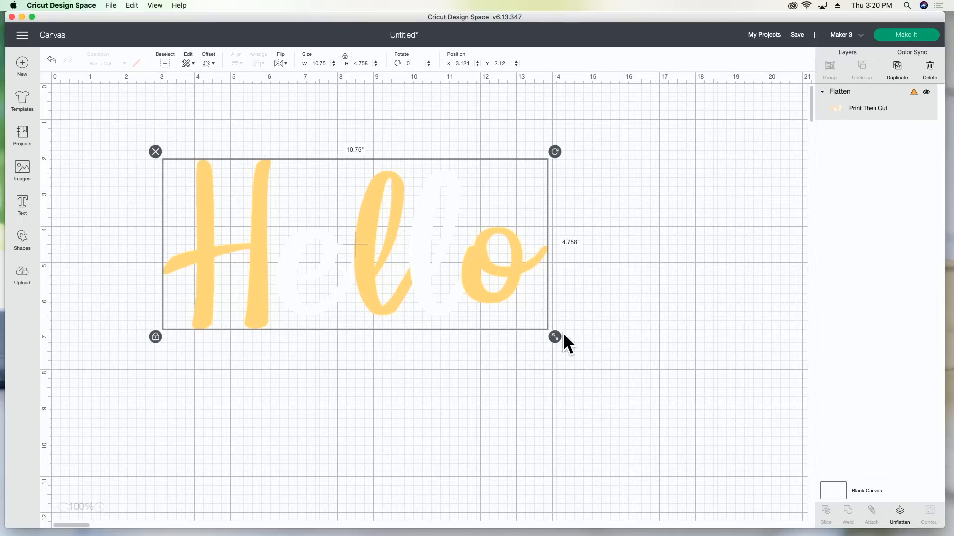
left_click_drag(556, 336, 489, 307)
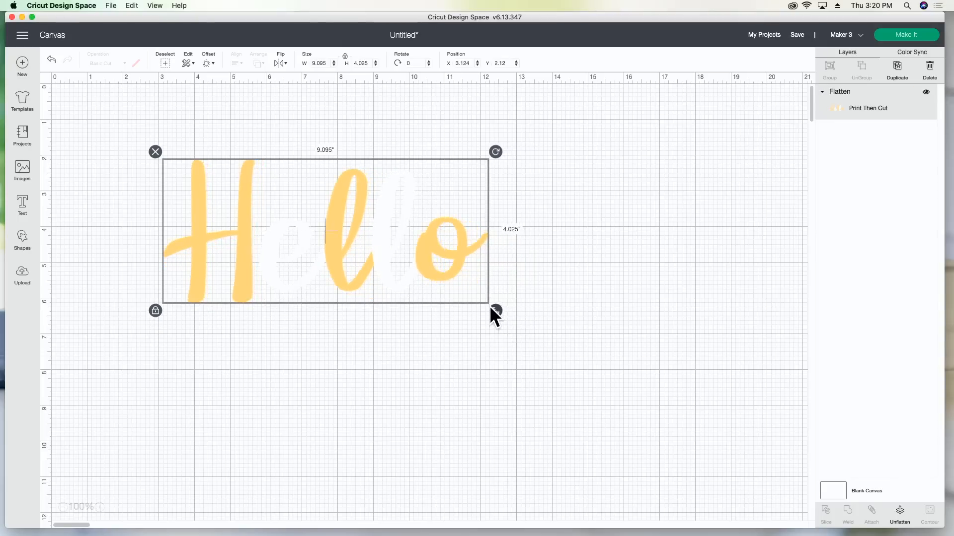
left_click_drag(449, 248, 467, 255)
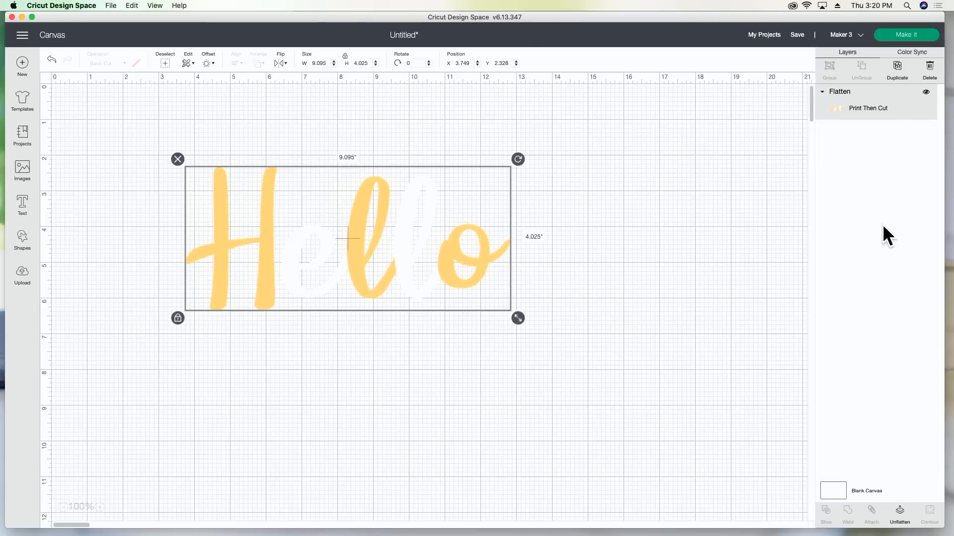
Check the flattened Hello in the Print Then Cut mat preview and return to the canvas
left_click(905, 36)
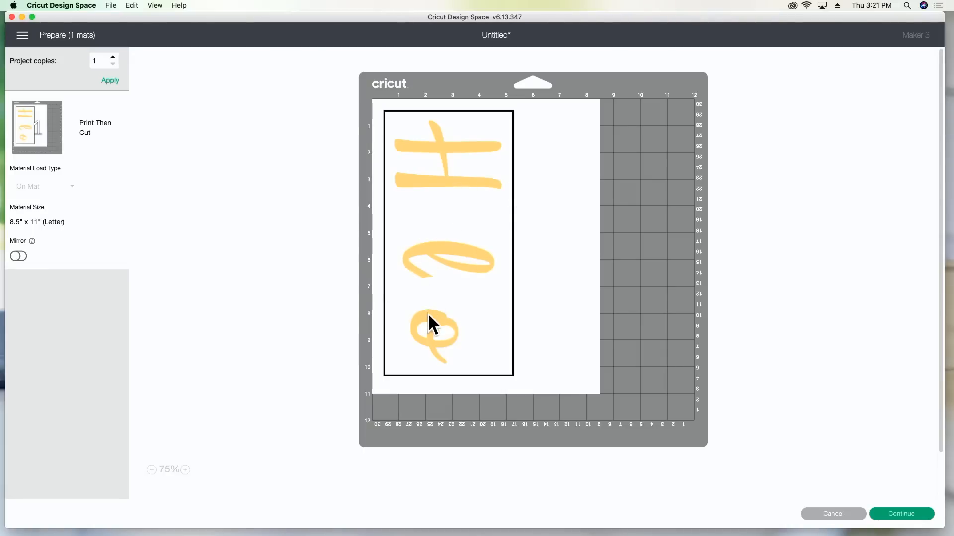
left_click(833, 511)
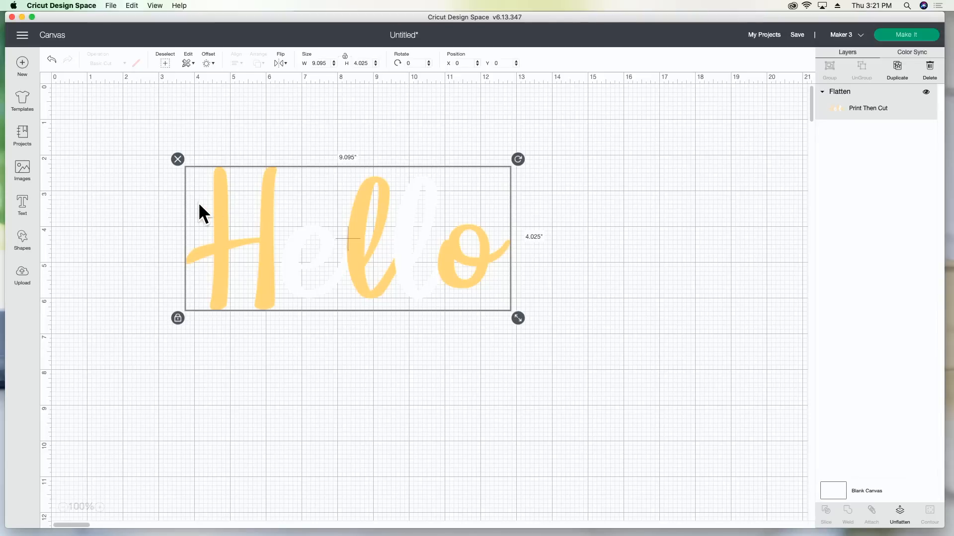
Delete the flattened Hello image from the canvas
left_click(732, 301)
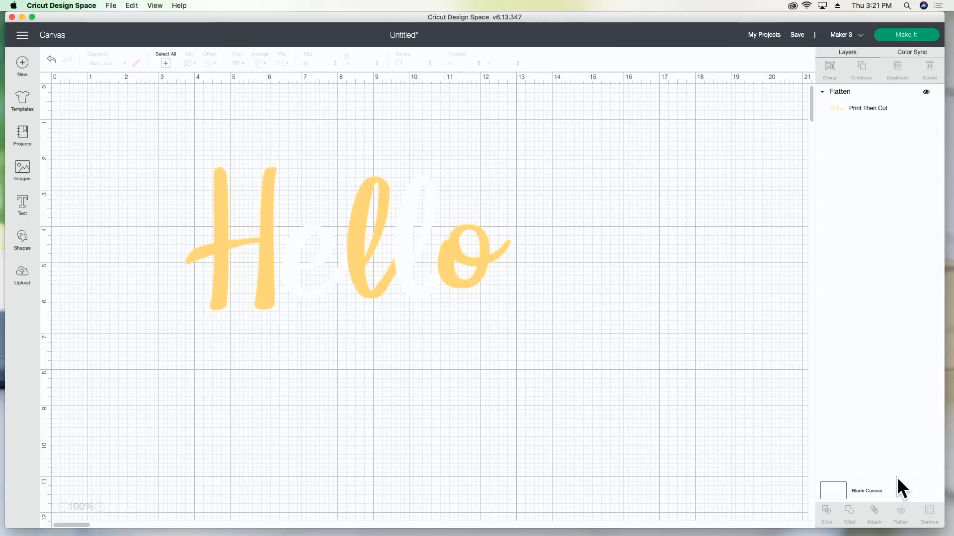
left_click(376, 242)
key("Delete")
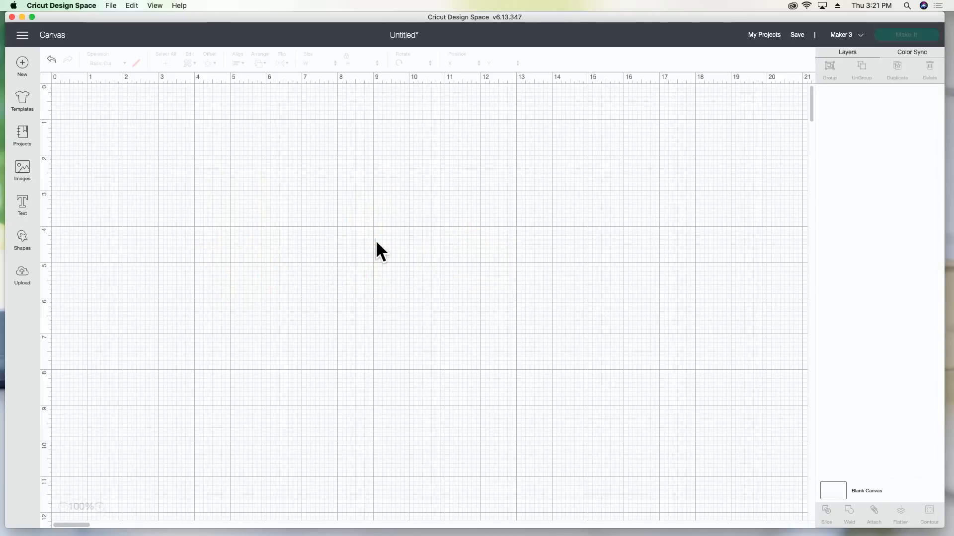
Add the uploaded Life Is Better When You're Crafting design to the canvas and place it at about X 5.4, Y 0.65
left_click(20, 281)
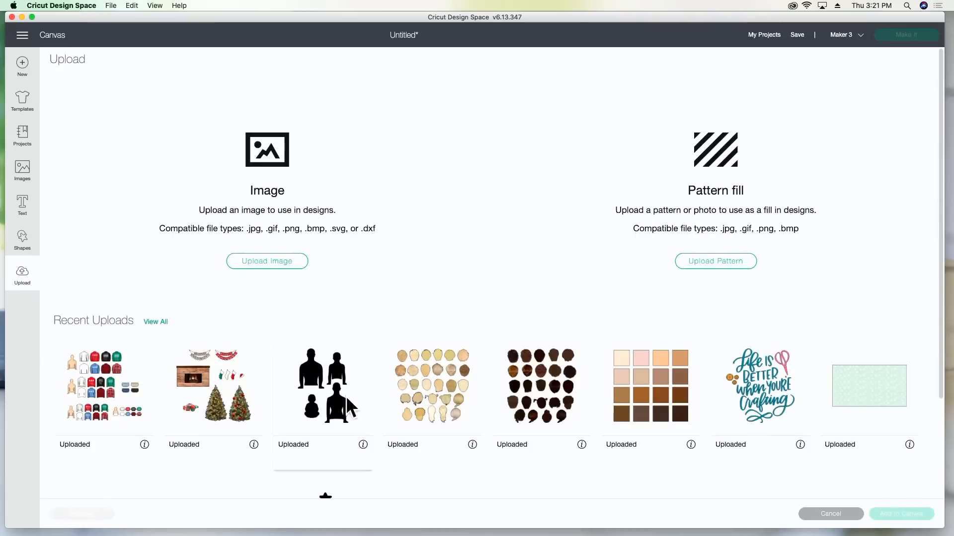
left_click(758, 383)
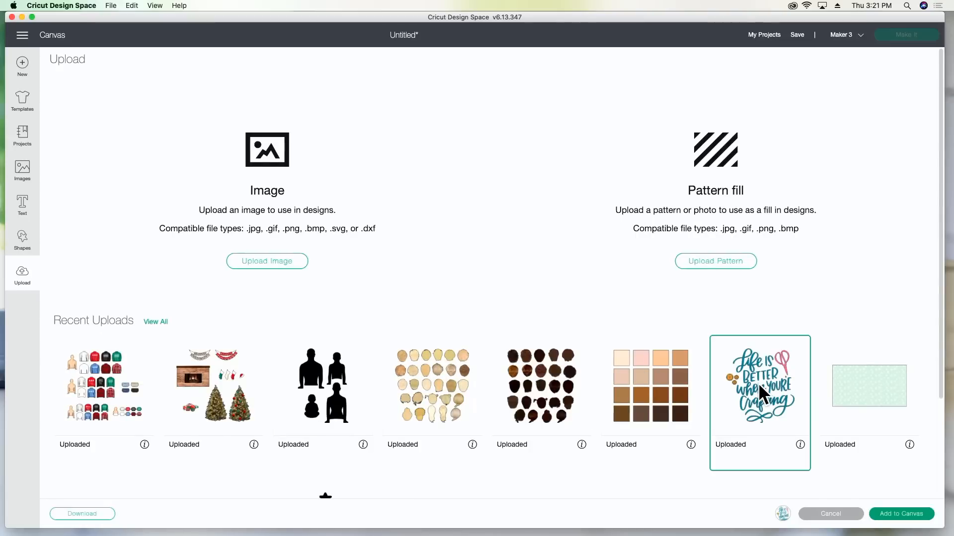
left_click(901, 515)
left_click_drag(311, 341, 412, 368)
left_click_drag(254, 341, 433, 357)
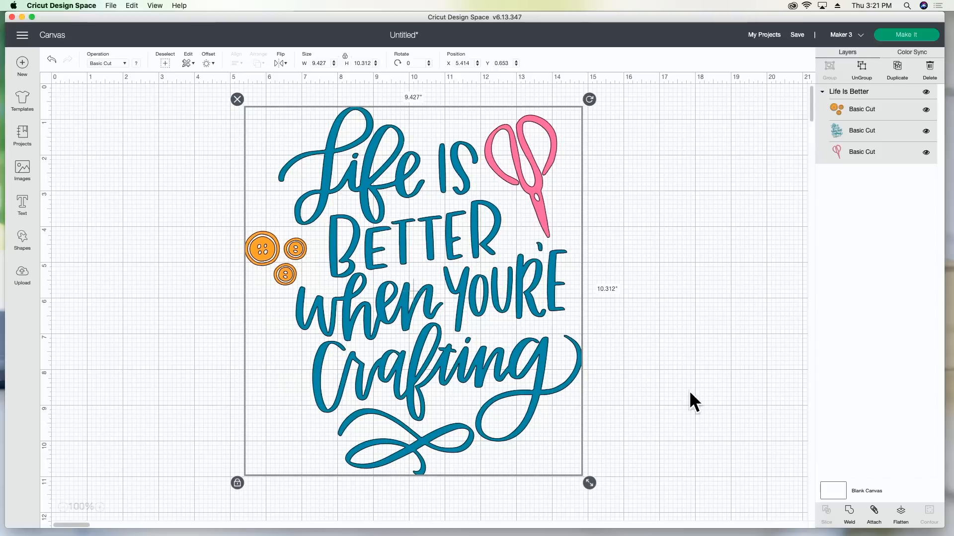
Weld the Life Is Better layers into one shape and hide the word Crafting and its loop with Contour
left_click(848, 513)
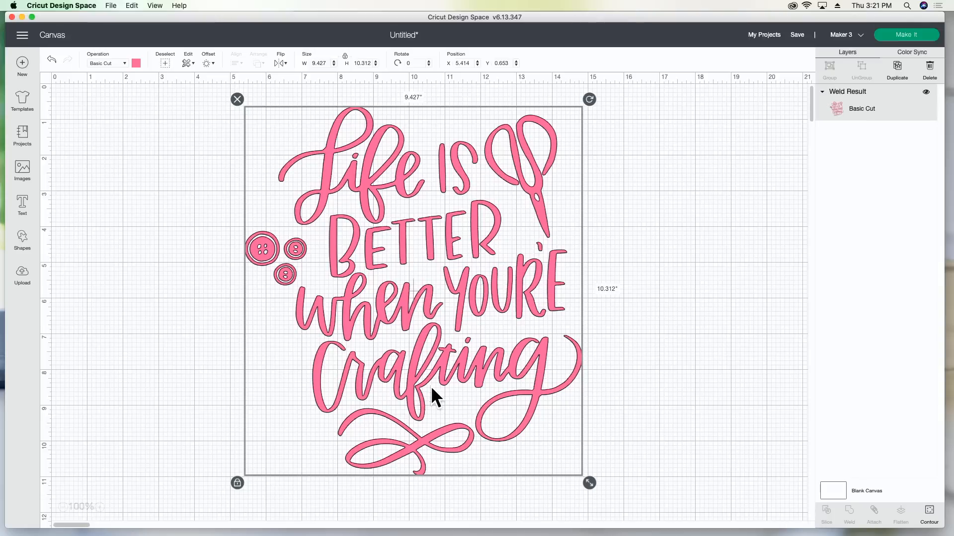
left_click(929, 512)
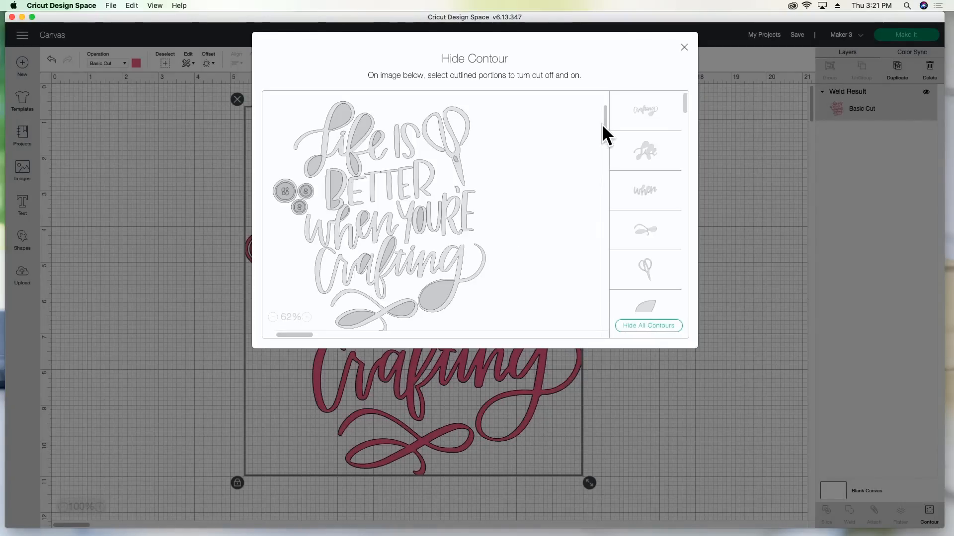
left_click(456, 267)
left_click(442, 285)
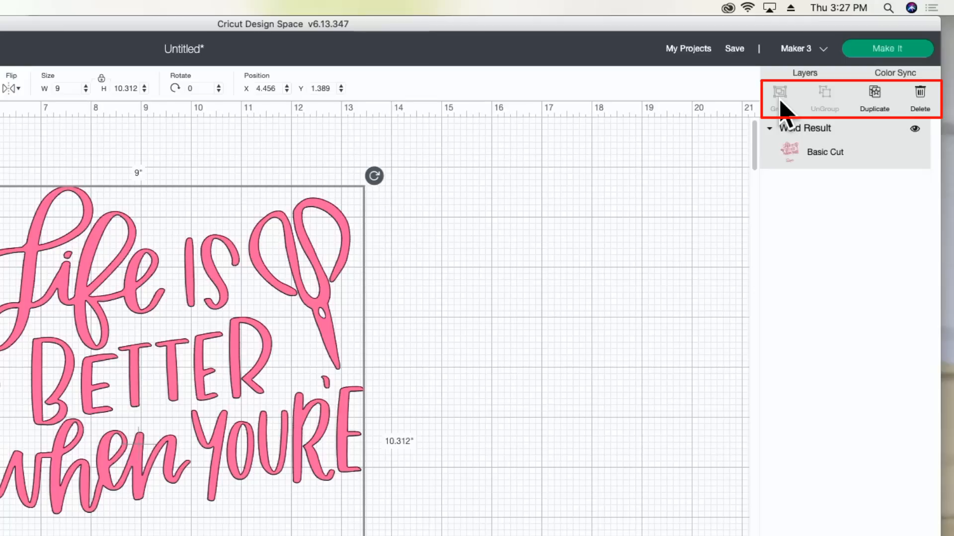
Try Duplicate and Delete twice on the welded design, placing each copy to the right of the original before removing it
left_click(877, 107)
left_click_drag(334, 319, 586, 311)
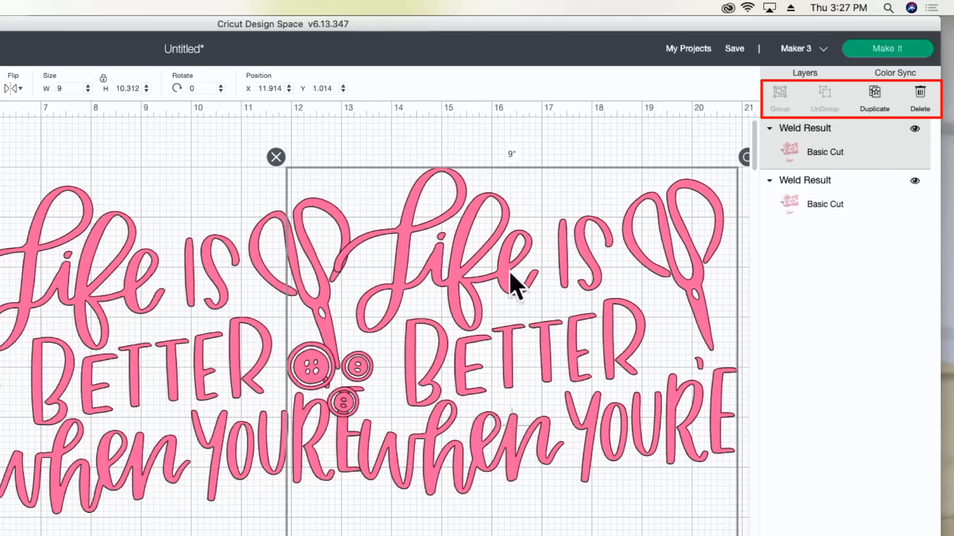
left_click(272, 152)
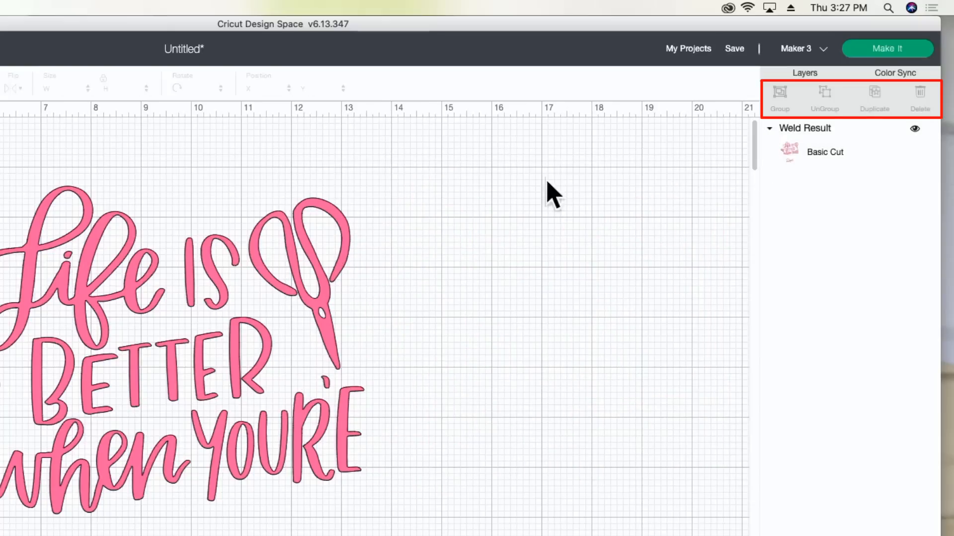
left_click(292, 322)
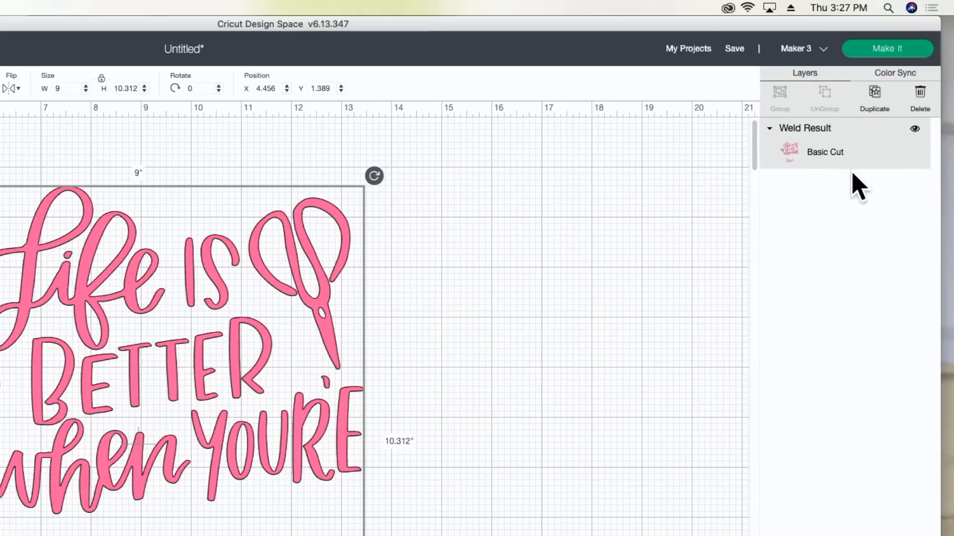
left_click(875, 97)
left_click_drag(277, 326, 760, 322)
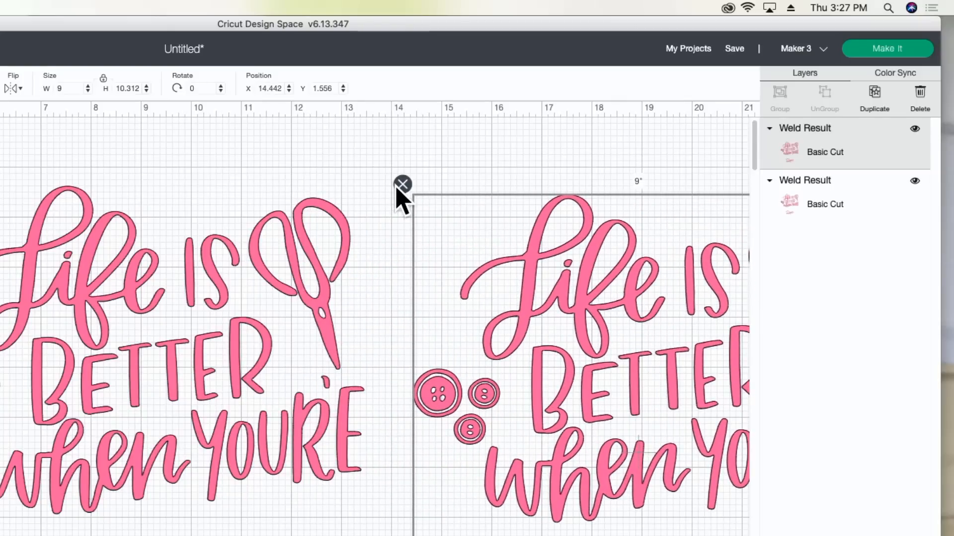
left_click(920, 99)
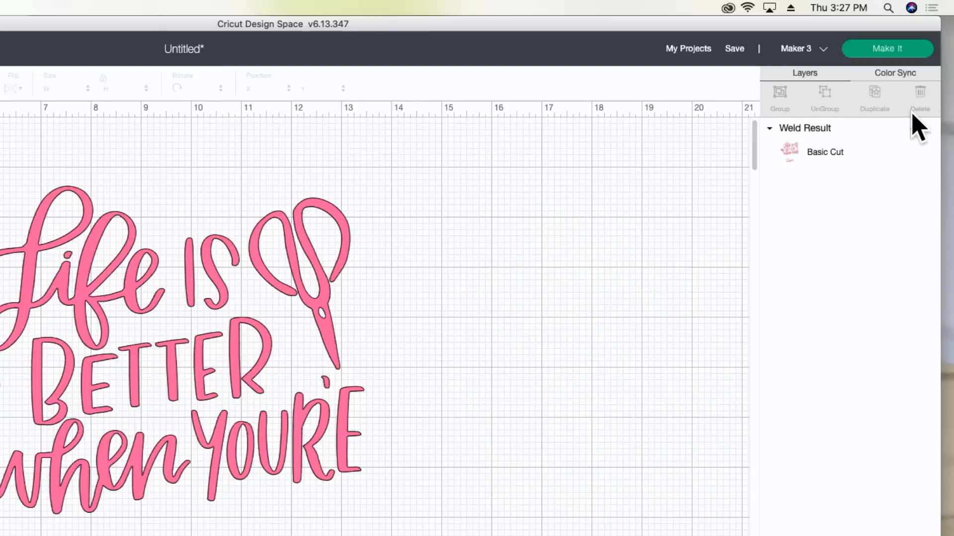
Examine the welded design's operation types, material colors and edit options, toggling its selection off and on
left_click(312, 289)
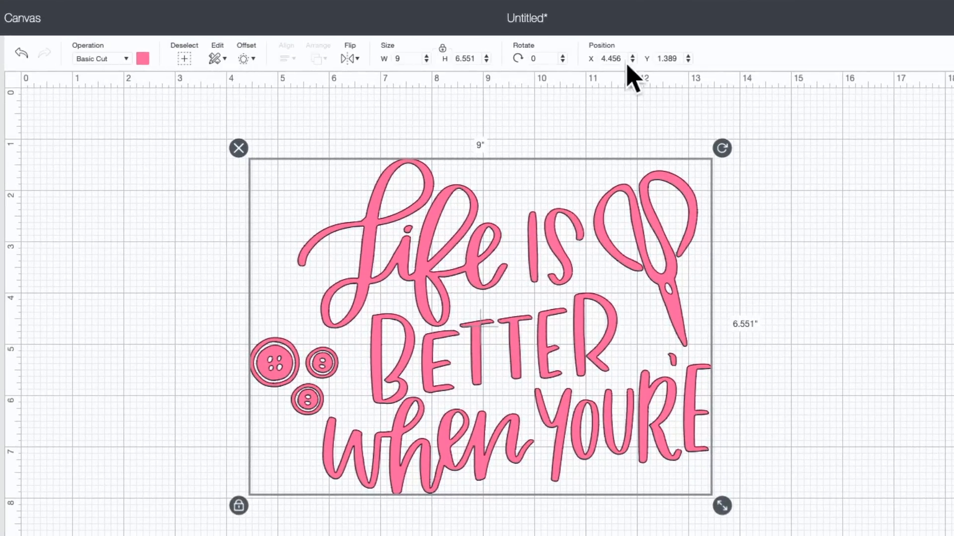
left_click(126, 59)
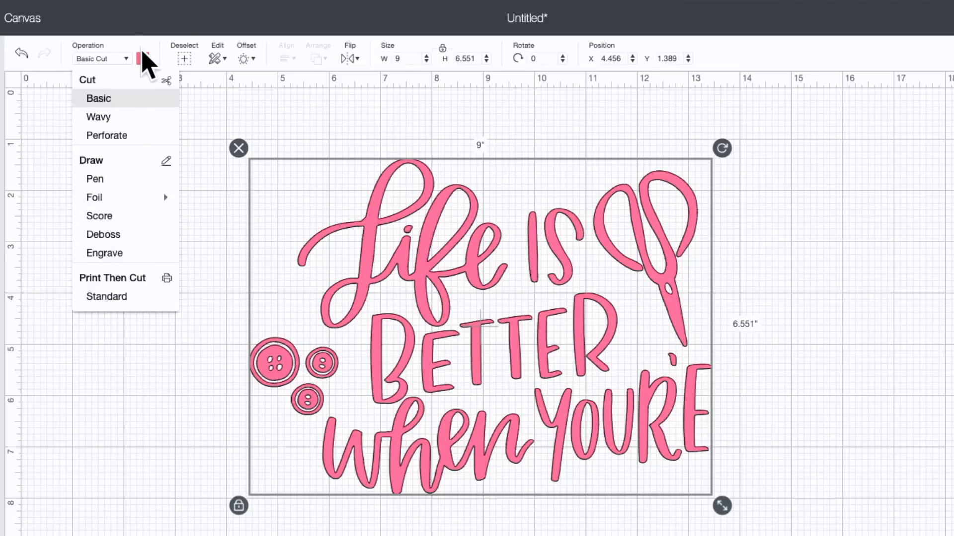
left_click(143, 59)
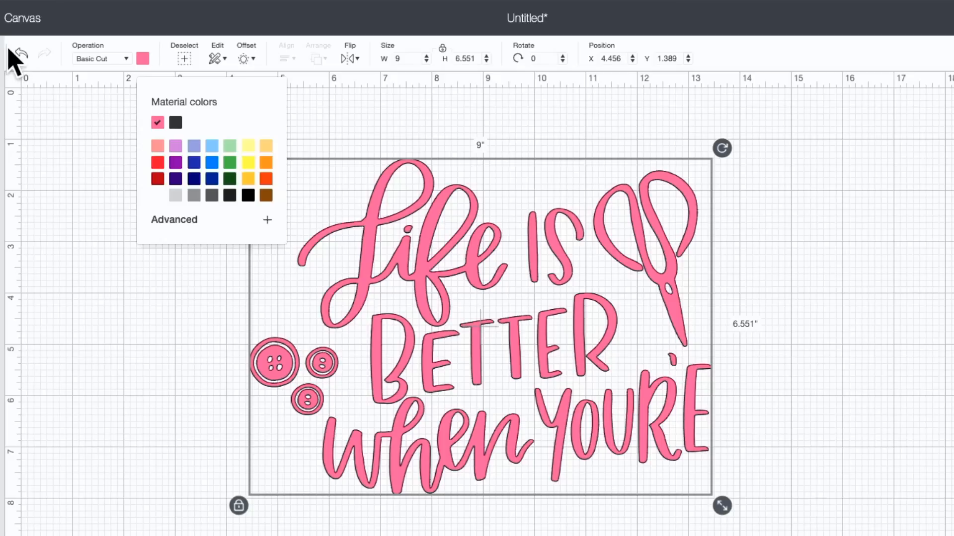
left_click(208, 23)
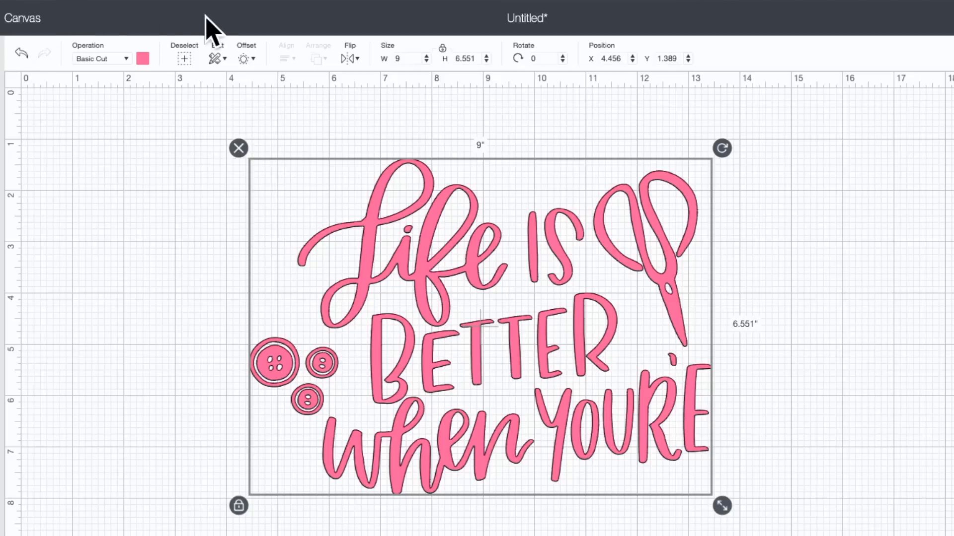
left_click(183, 65)
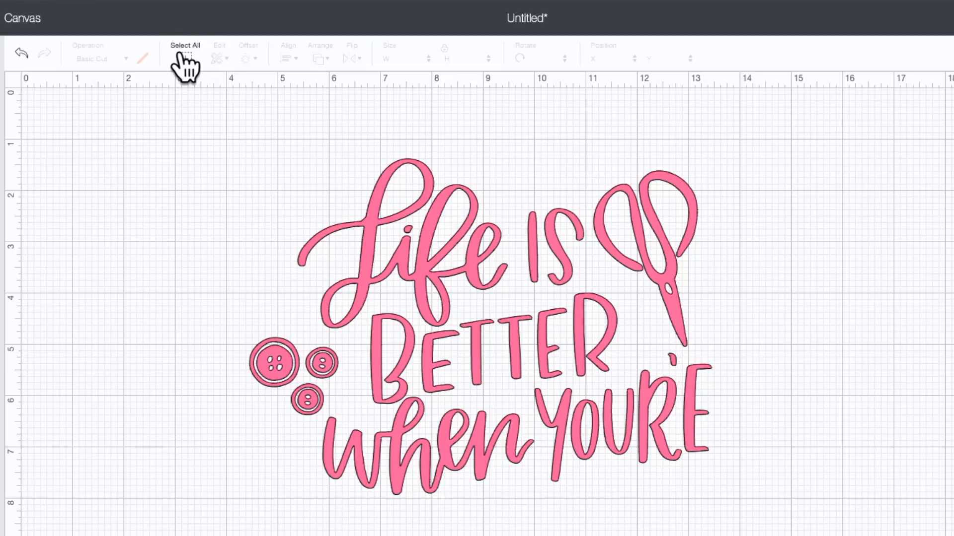
left_click(185, 65)
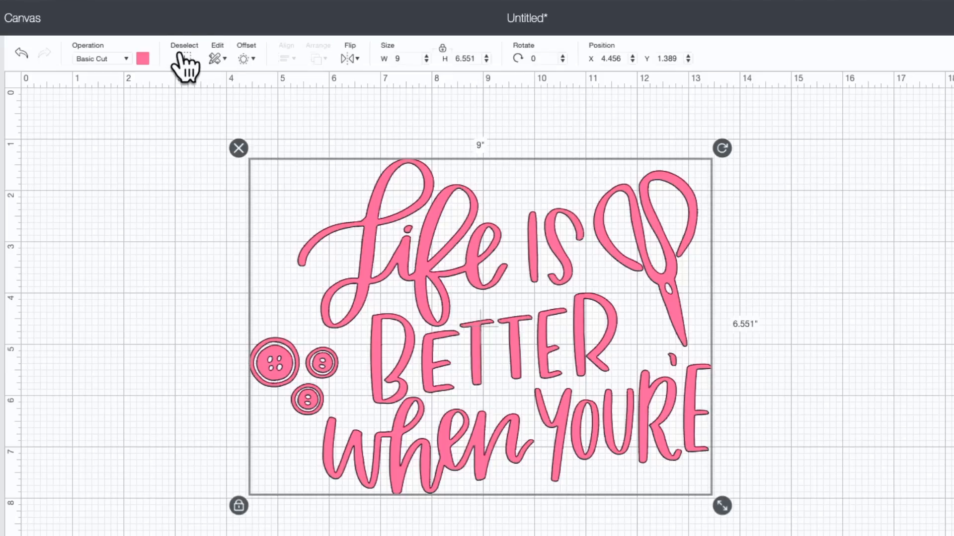
left_click(222, 59)
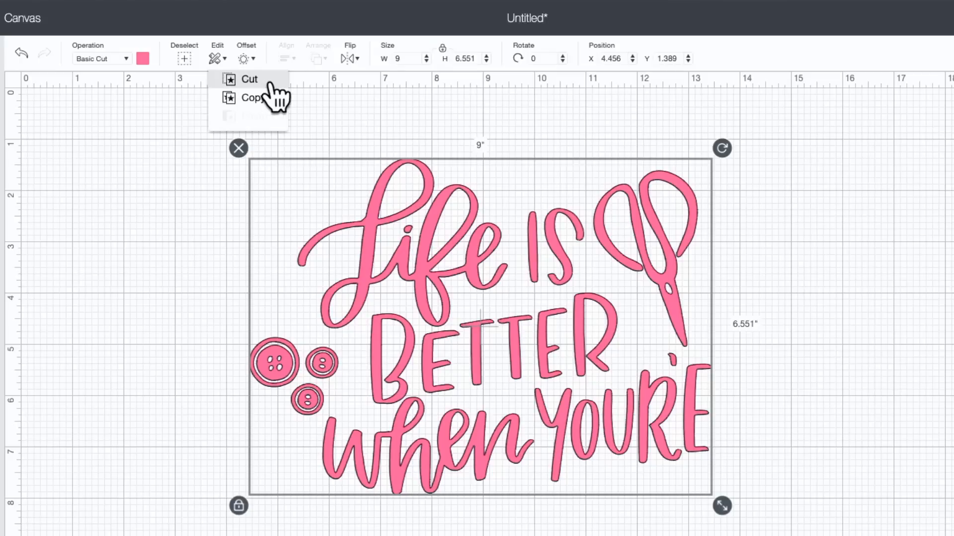
Apply a 0.306 in offset with rounded corners around the pink lettering
left_click(245, 60)
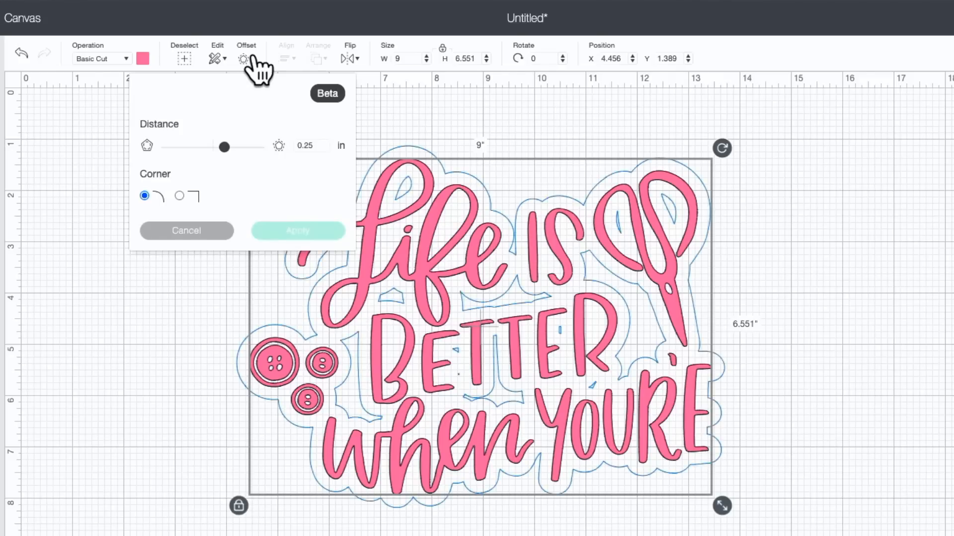
left_click_drag(225, 147, 227, 148)
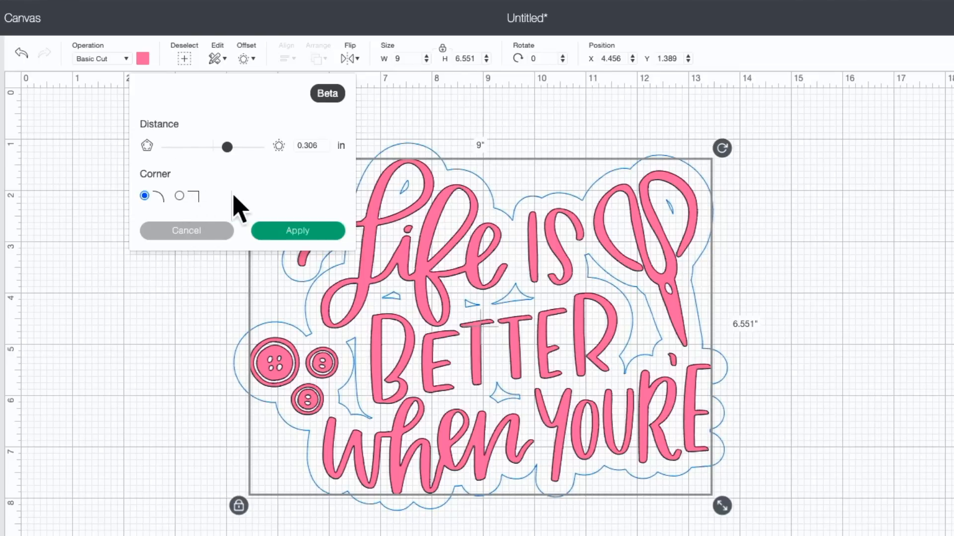
left_click(295, 233)
Pull the pink lettering off the black offset, shift the offset slightly left, and lay the lettering back over it
left_click_drag(500, 329, 552, 343)
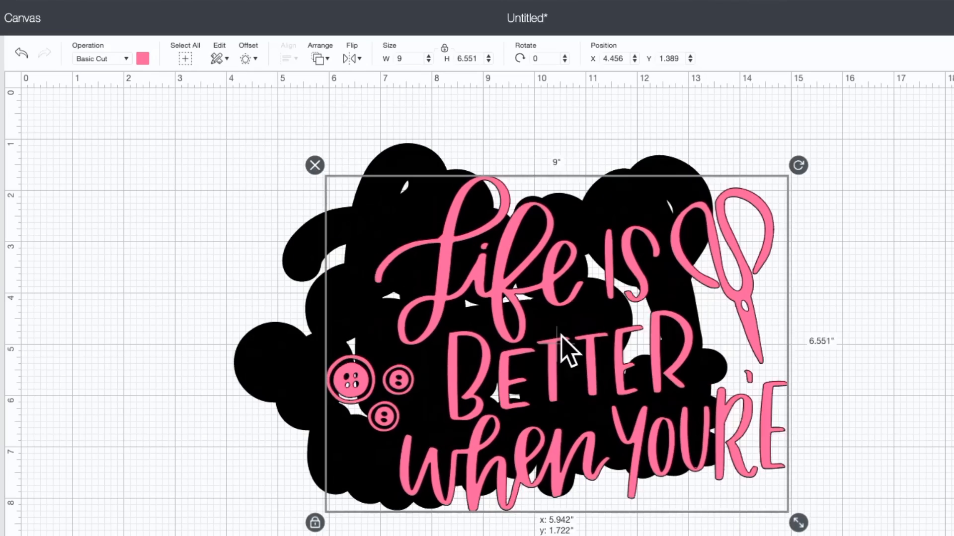
left_click_drag(494, 336, 797, 393)
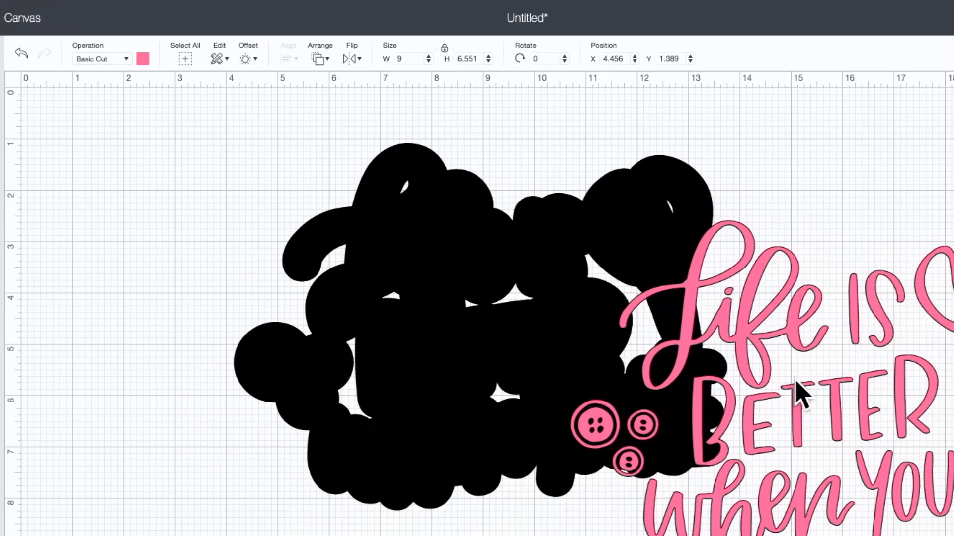
left_click_drag(453, 389, 426, 393)
left_click_drag(851, 393, 505, 338)
left_click(861, 394)
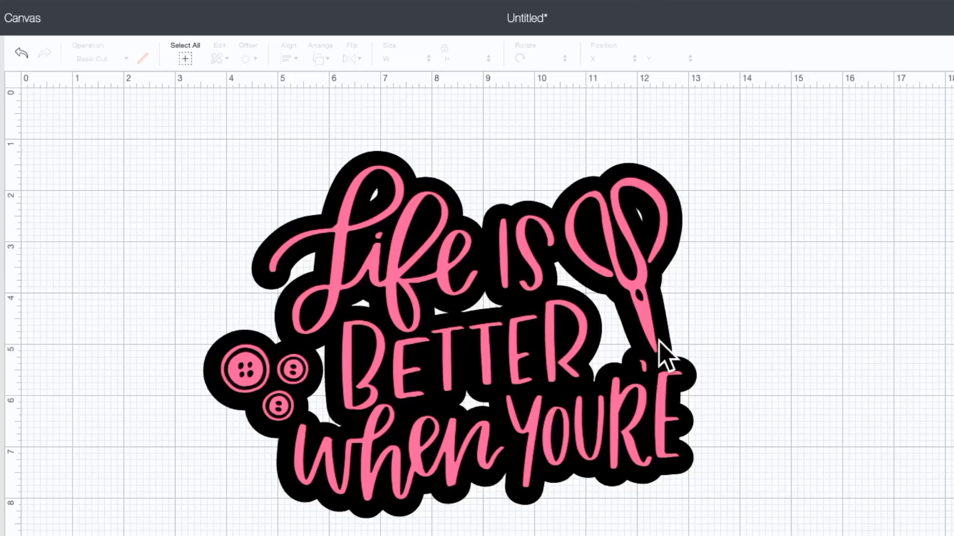
Move the pink lettering backward behind the black offset, return it to the front, and look at the flip options
left_click(517, 346)
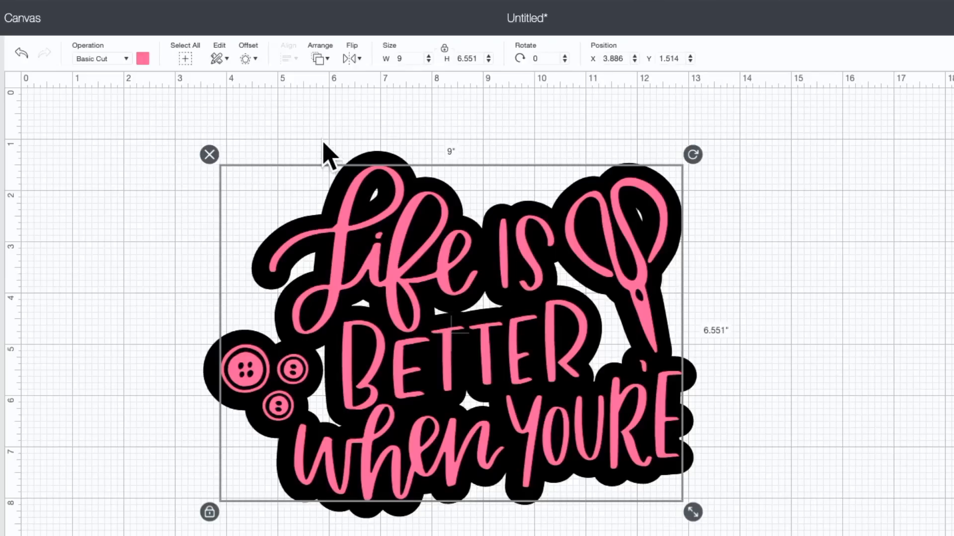
left_click(318, 59)
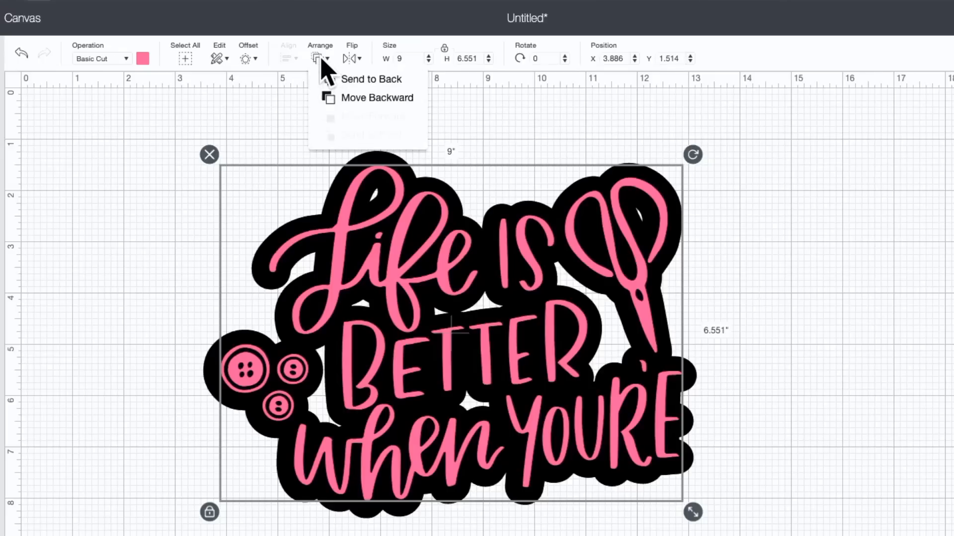
left_click(327, 100)
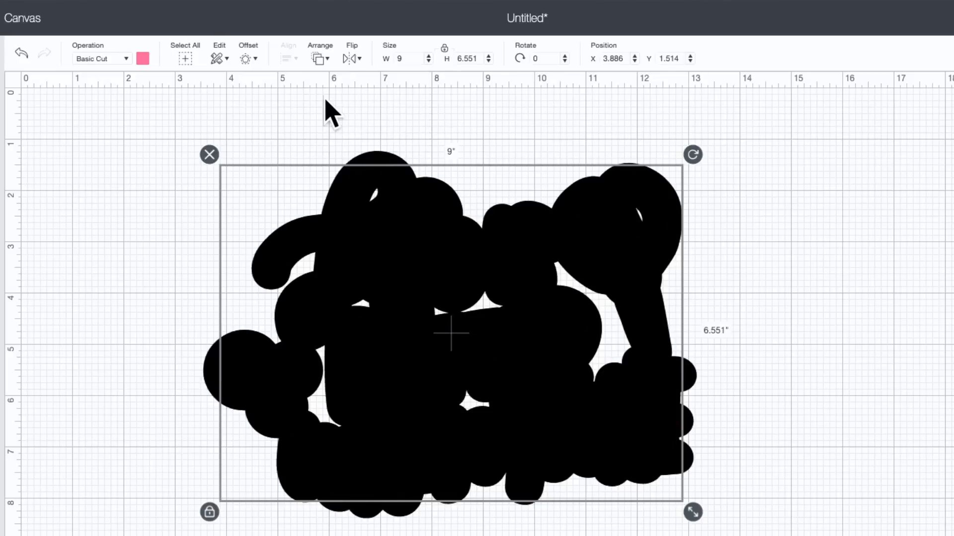
left_click(317, 61)
left_click(344, 136)
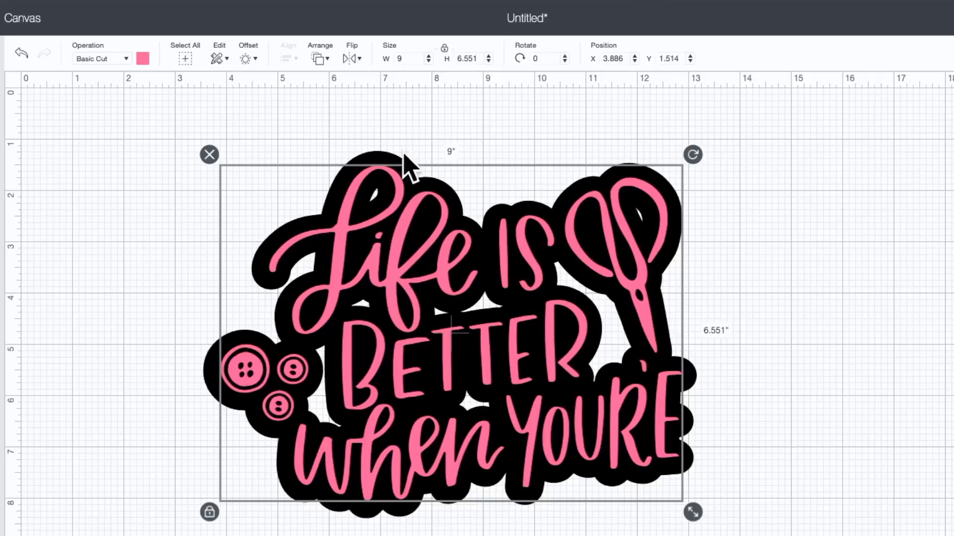
left_click(354, 59)
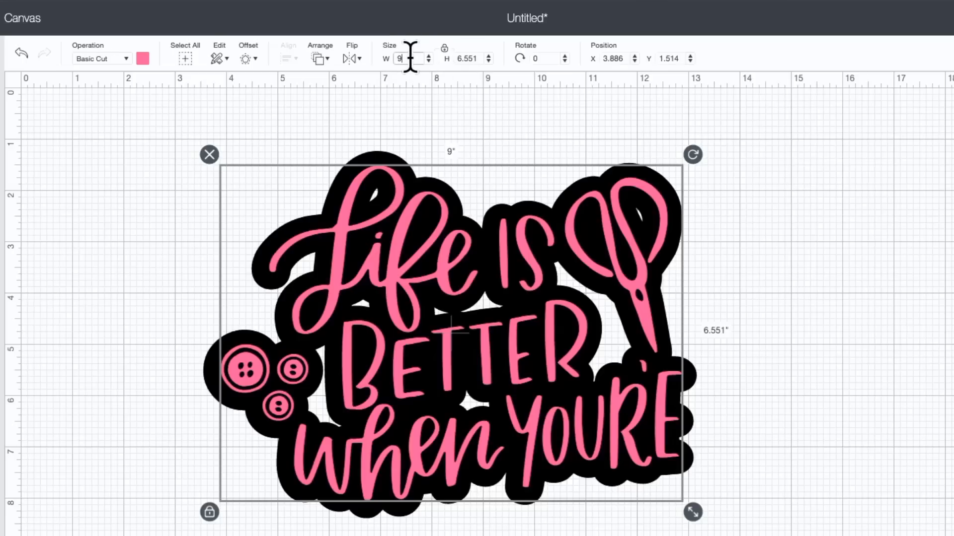
Set the pink lettering's width to 12 inches with proportions locked, and undo the resize
left_click(411, 58)
type("12")
key("Return")
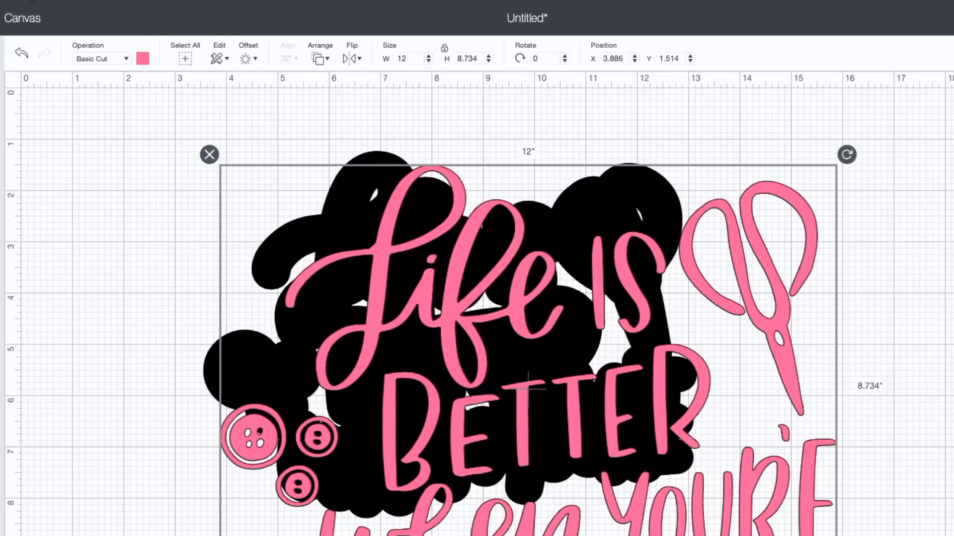
left_click(21, 53)
Unlock the black offset's proportions and stretch only its width to 12 inches
mouse_move(397, 166)
left_mouse_down()
mouse_move(586, 187)
mouse_move(390, 172)
mouse_move(381, 160)
left_mouse_up()
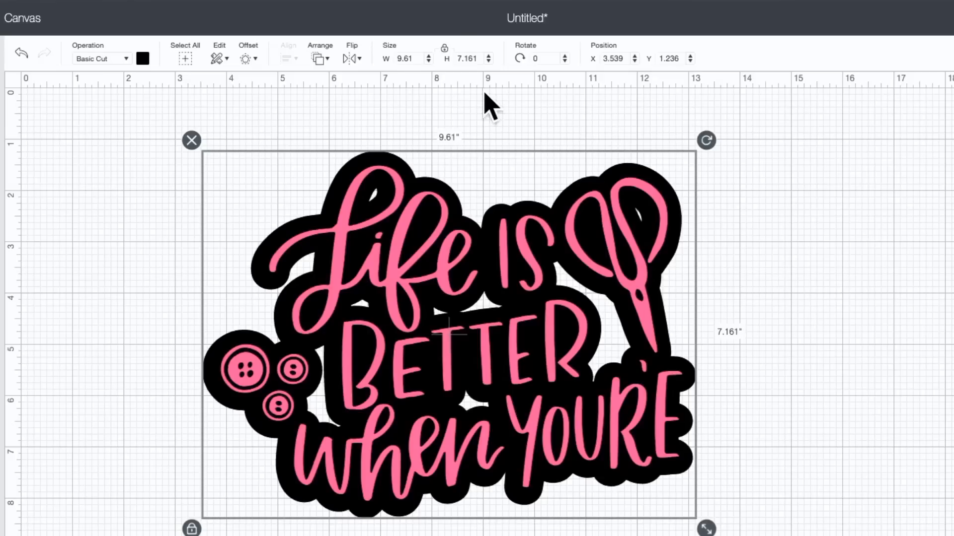
left_click(444, 49)
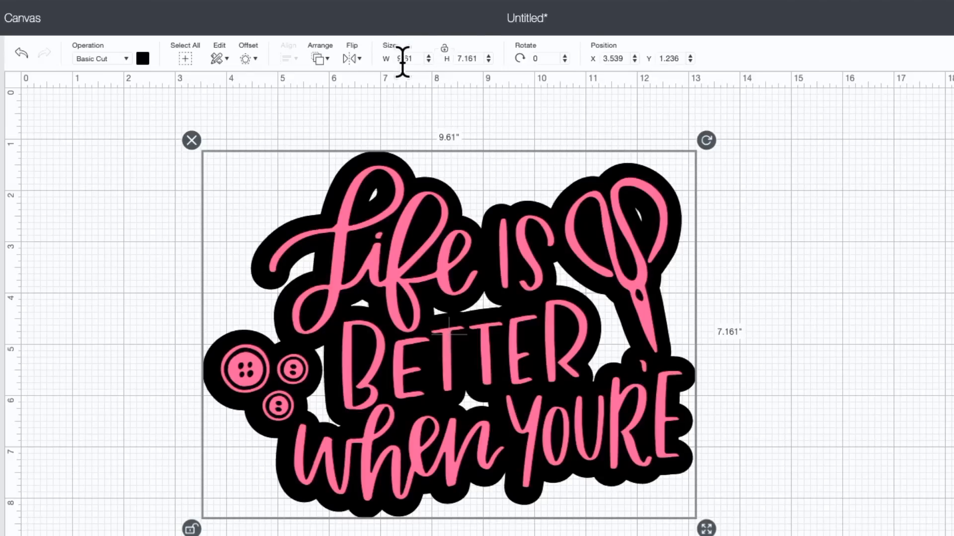
left_click_drag(413, 59, 356, 61)
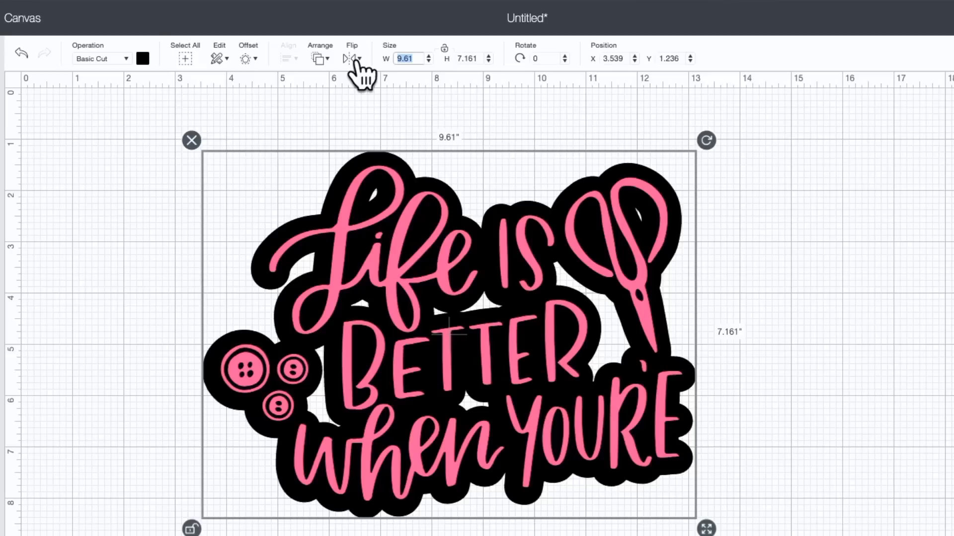
type("12")
key("Return")
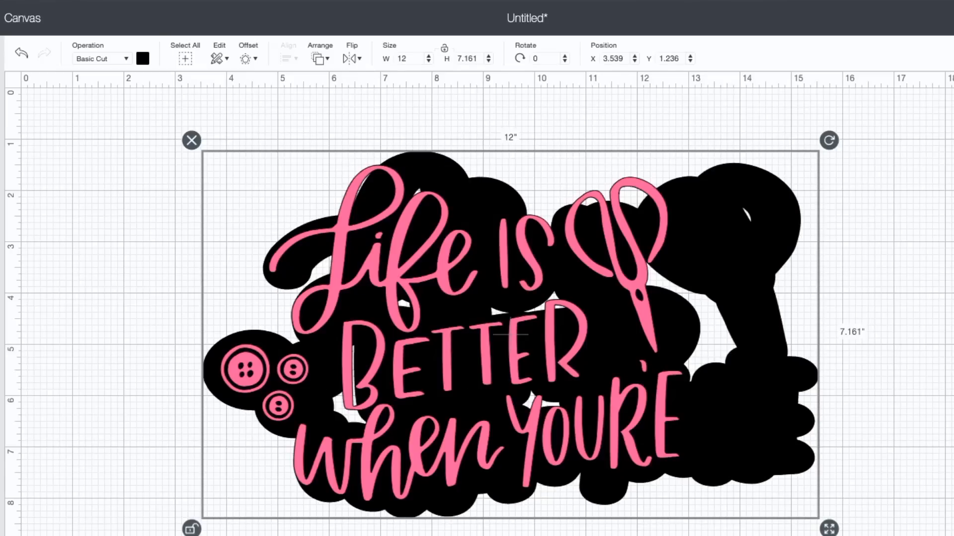
Undo the black offset's width stretch, select the lettering together with its offset, and set their rotation to 1 degree
left_click(20, 61)
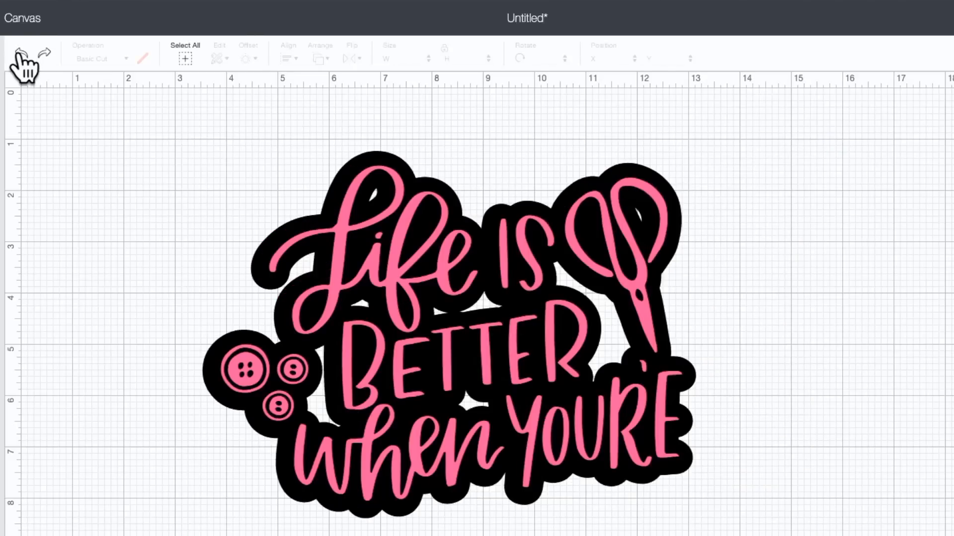
left_click_drag(320, 142, 464, 273)
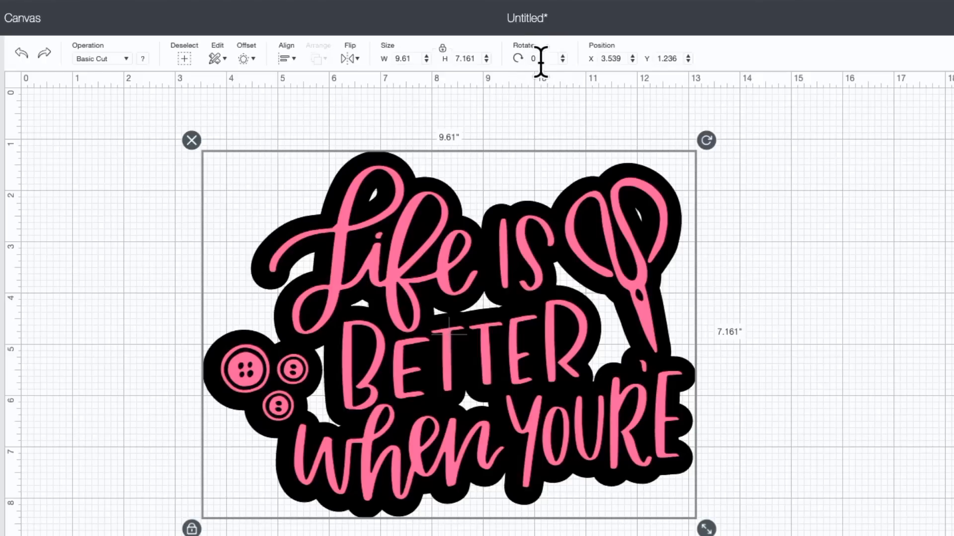
left_click(563, 56)
left_click(562, 55)
left_click(562, 55)
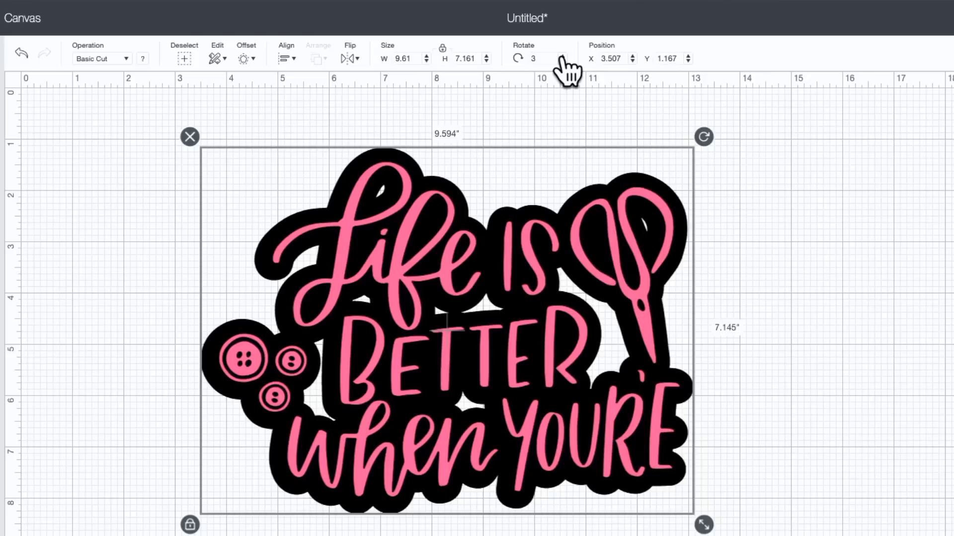
left_click(562, 56)
left_click(562, 61)
left_click(563, 61)
left_click(562, 60)
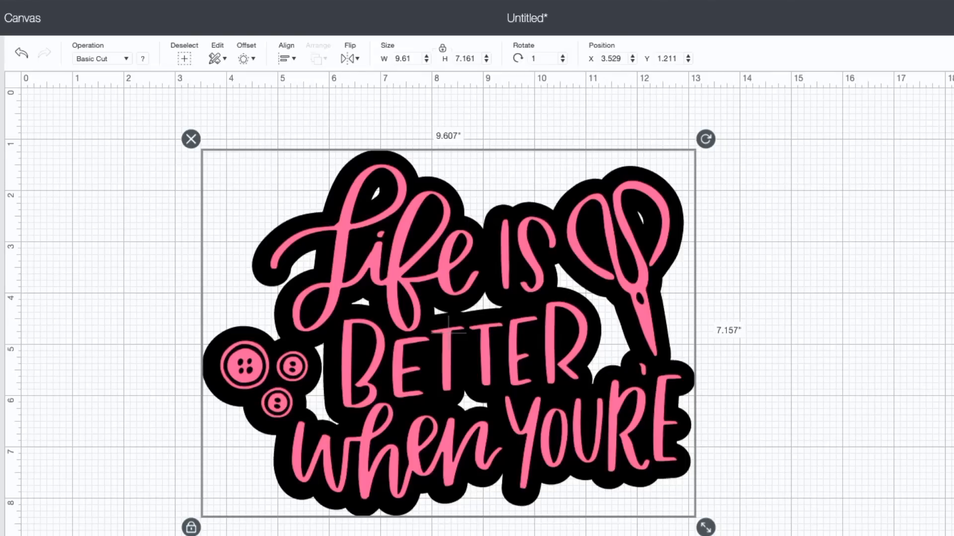
Save the project under the title Sticker without assigning it to a collection
key("ctrl+s")
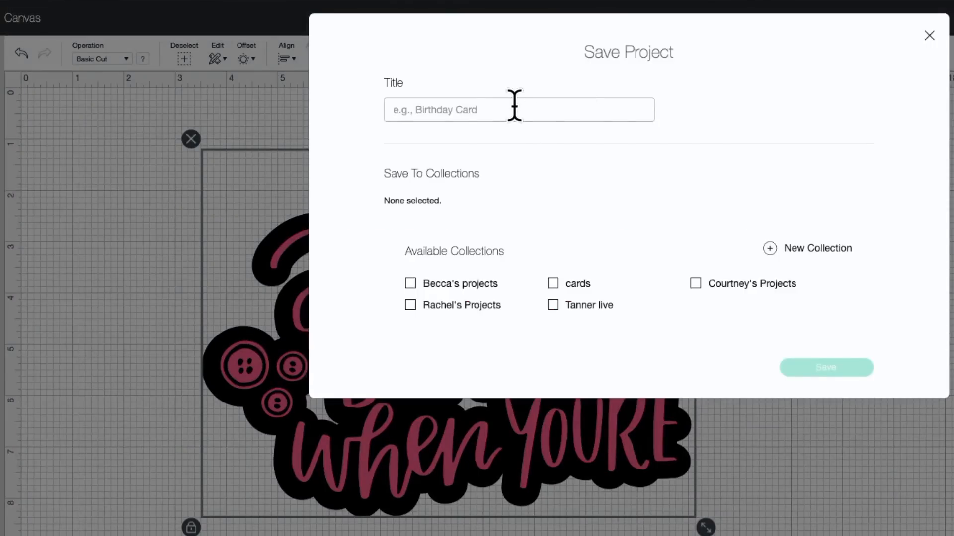
type("Sticker")
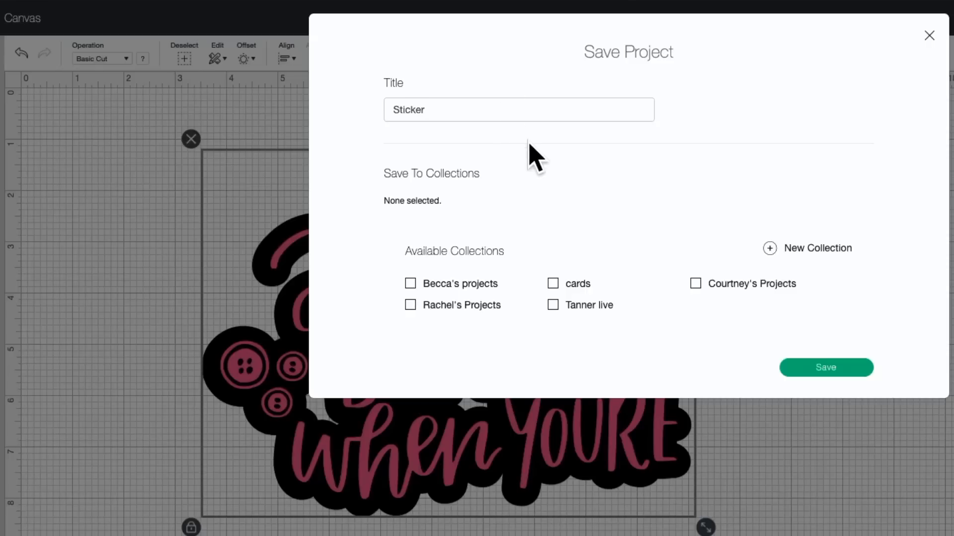
left_click(802, 372)
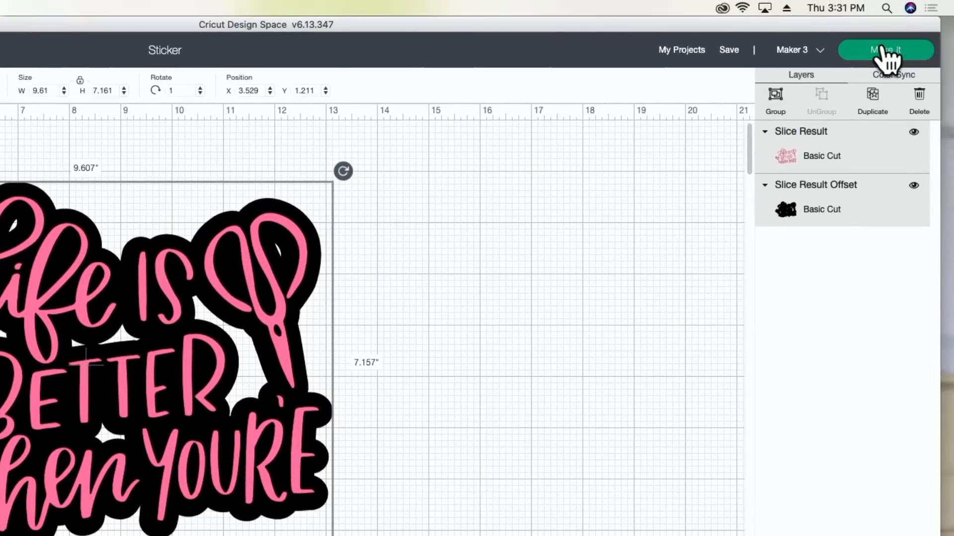
Send the project to cutting preparation and choose On Mat loading for all materials
left_click(883, 50)
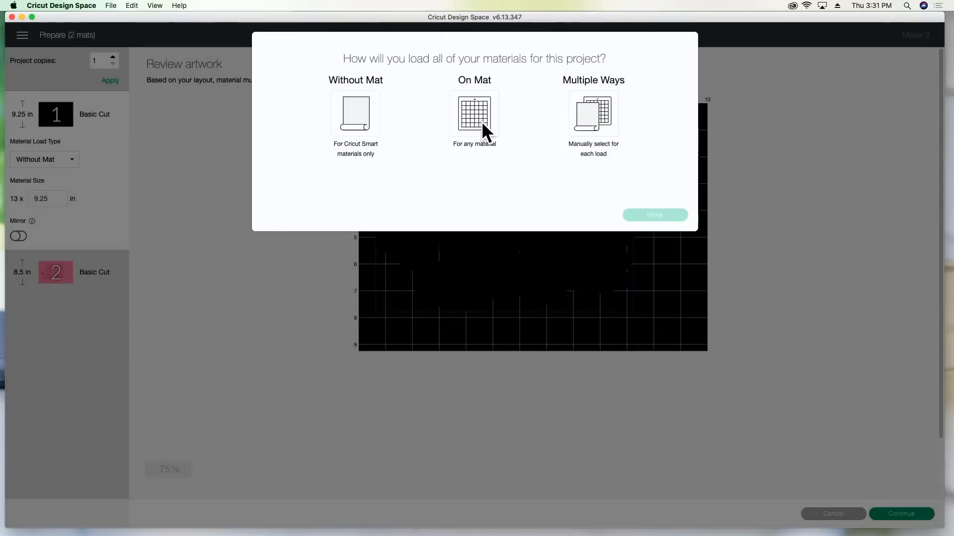
left_click(482, 125)
left_click(655, 212)
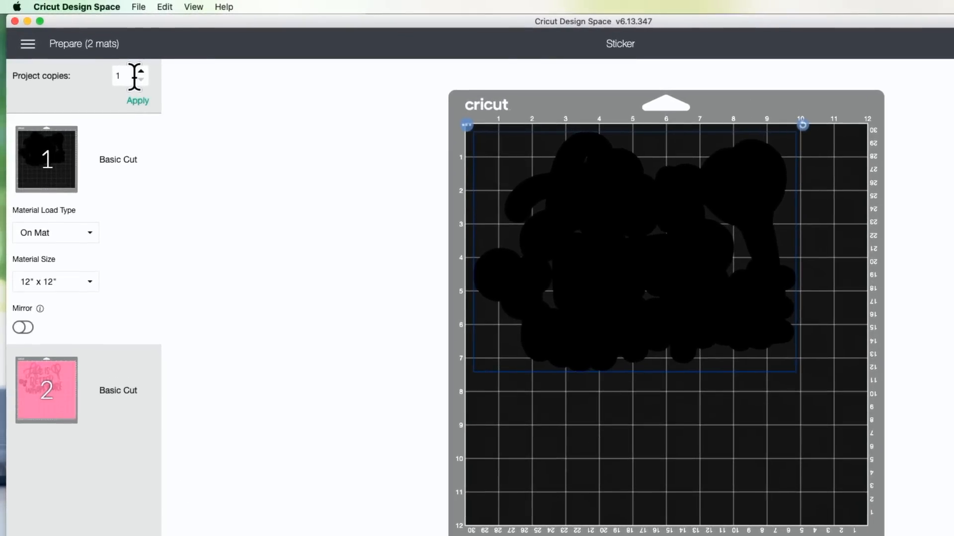
Apply 20 project copies to the mat layout, and cancel the preparation to return to the canvas
double_click(135, 77)
type("20")
left_click(139, 101)
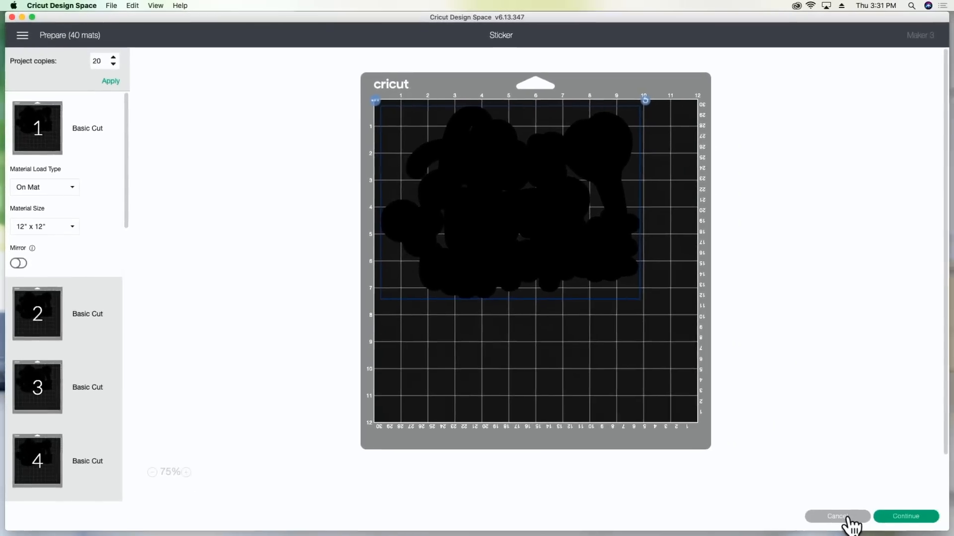
left_click(841, 522)
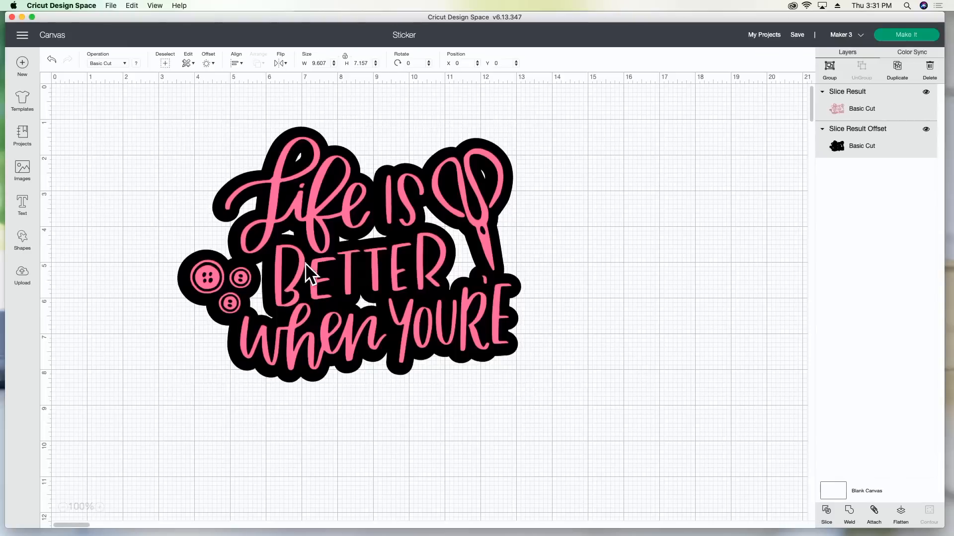